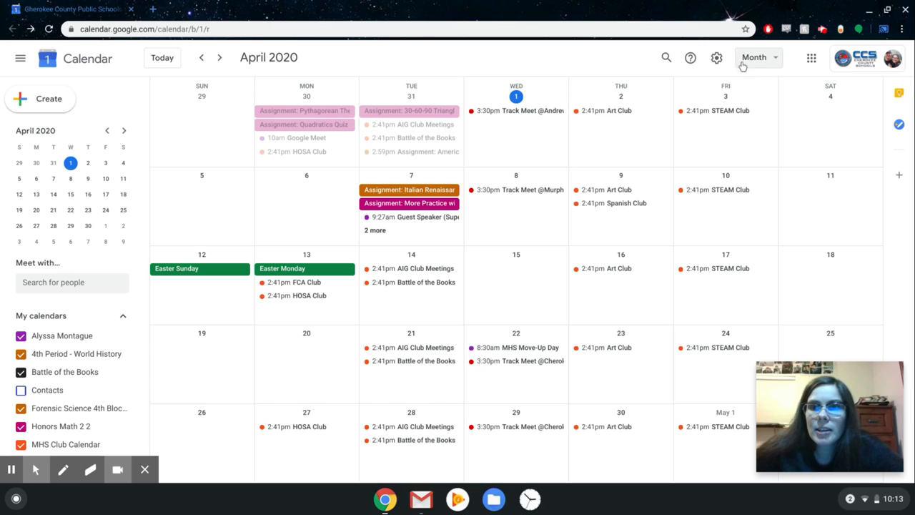
Switch the calendar to Day view, look through today's schedule, and return to Month view
click(772, 65)
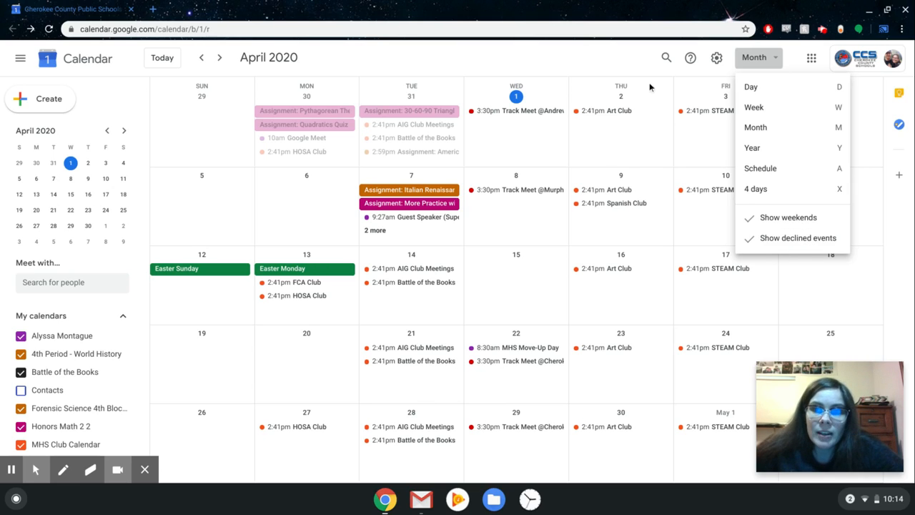
click(776, 88)
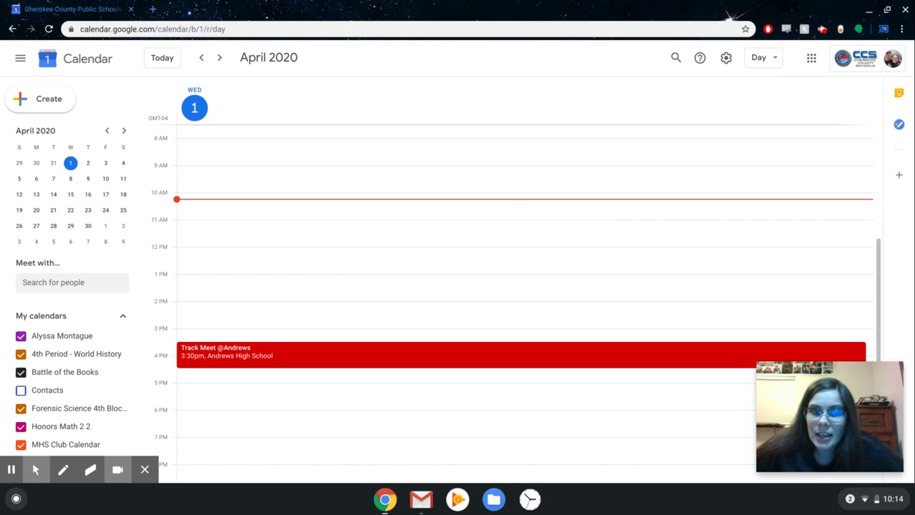
scroll(440, 351, down, 3)
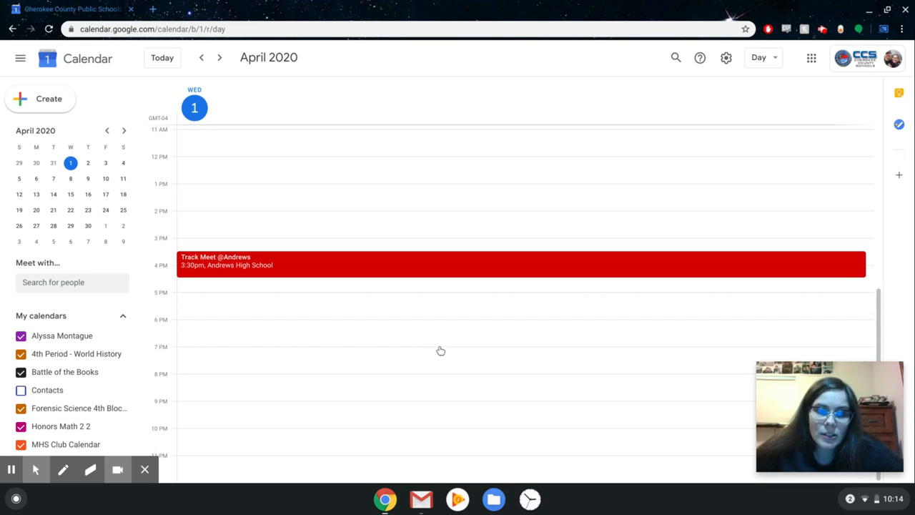
scroll(440, 351, up, 3)
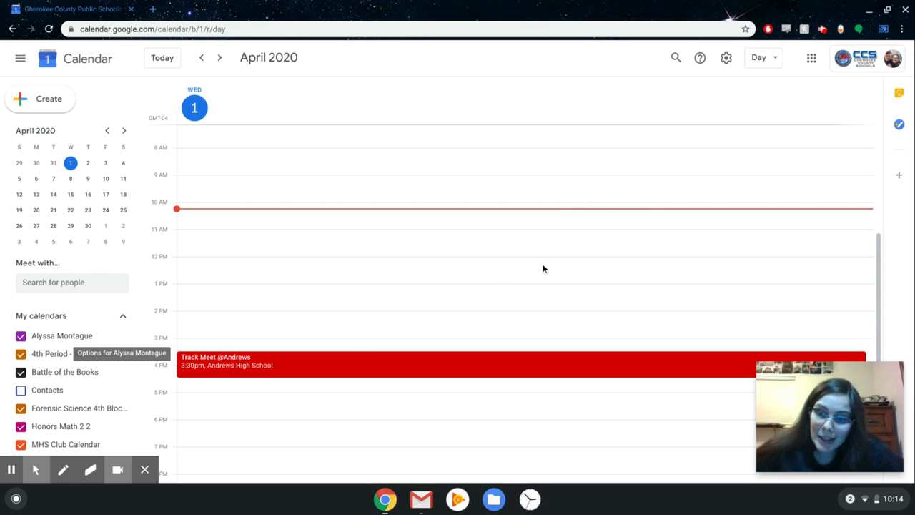
click(778, 64)
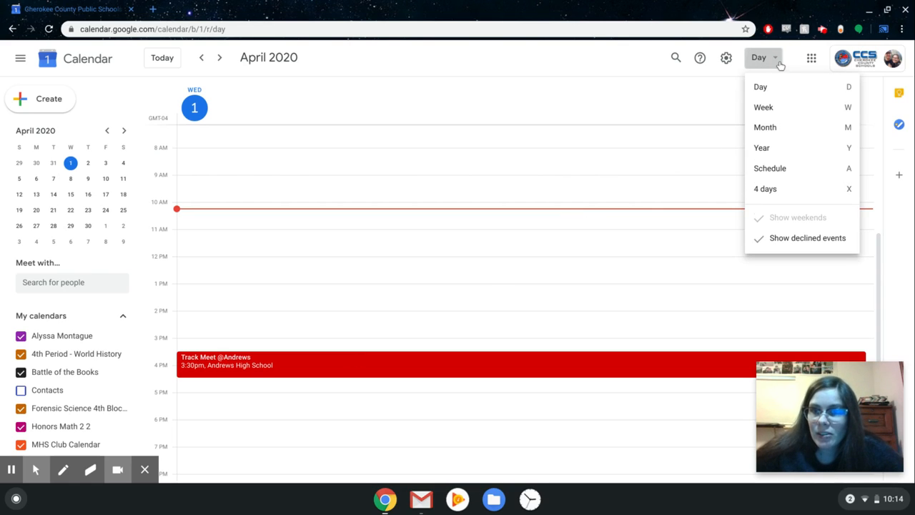
click(806, 135)
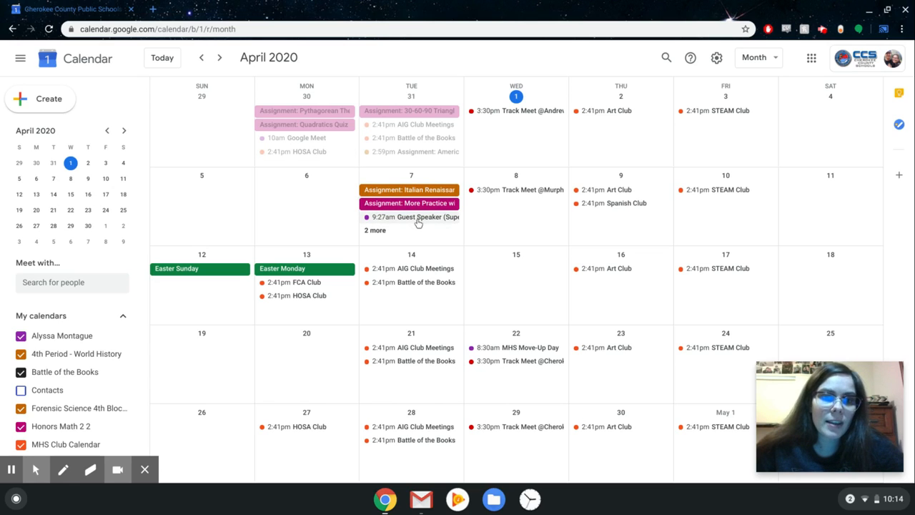
Show the full list of events for Tuesday, April 7, and close it again
click(375, 230)
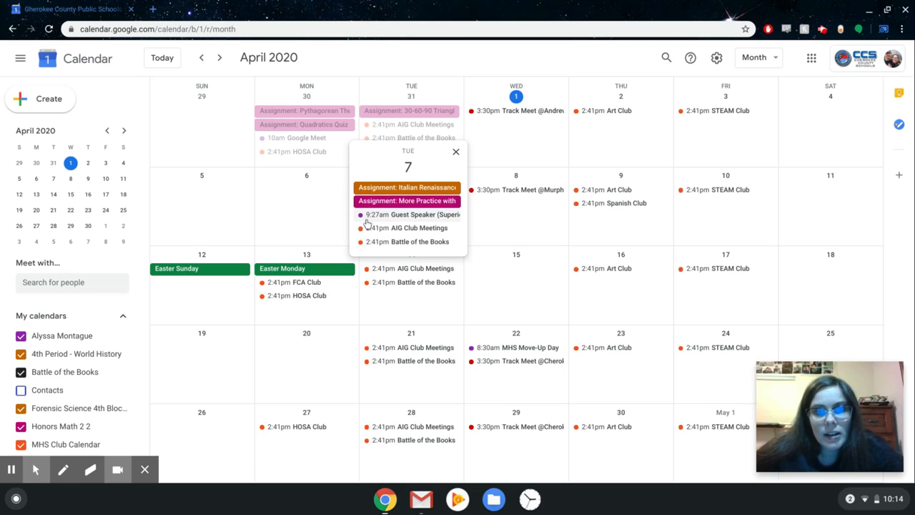
click(455, 151)
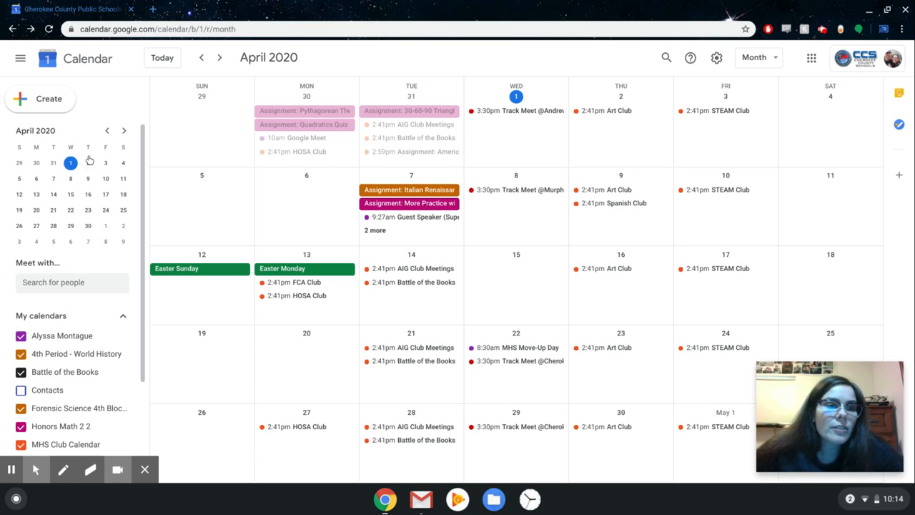
Open April 21 from the mini calendar in Day view and return to Month view
click(54, 211)
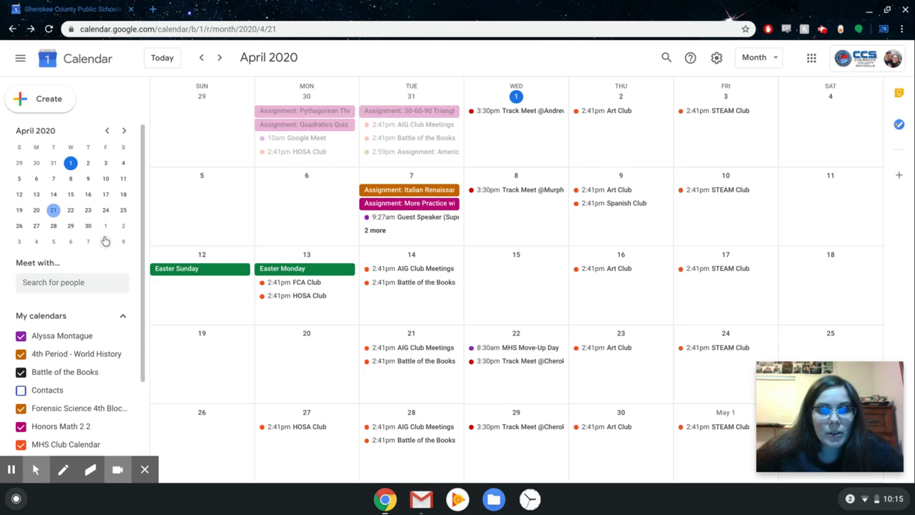
click(54, 212)
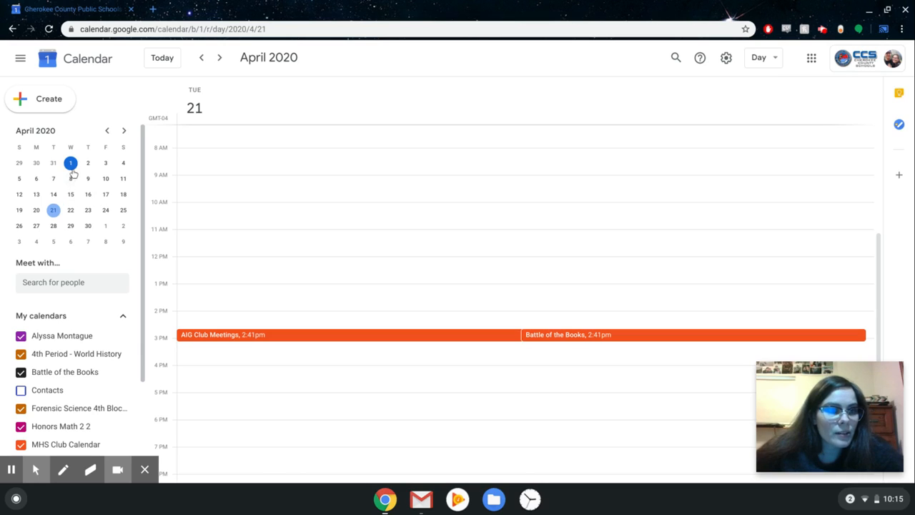
click(764, 58)
click(768, 127)
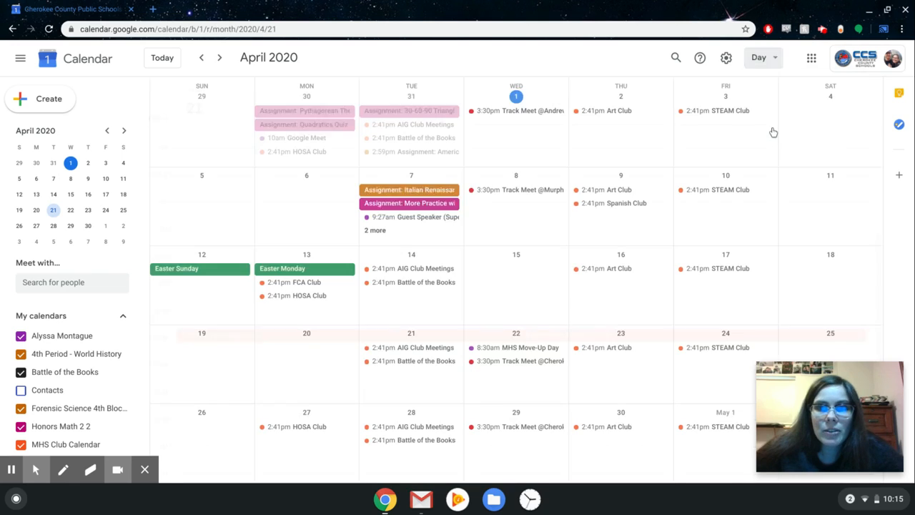
Hide the Honors Math 2 2 calendar from the month grid and show it again
scroll(69, 295, down, 2)
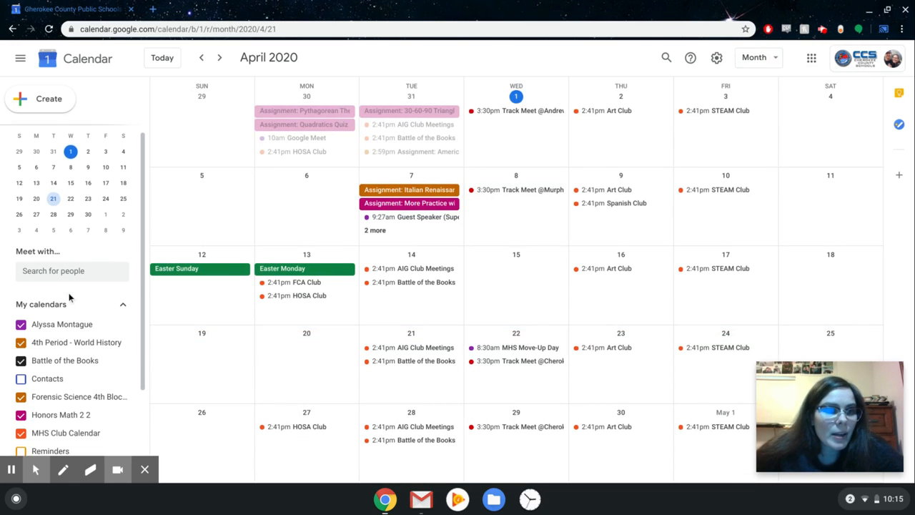
scroll(68, 293, down, 1)
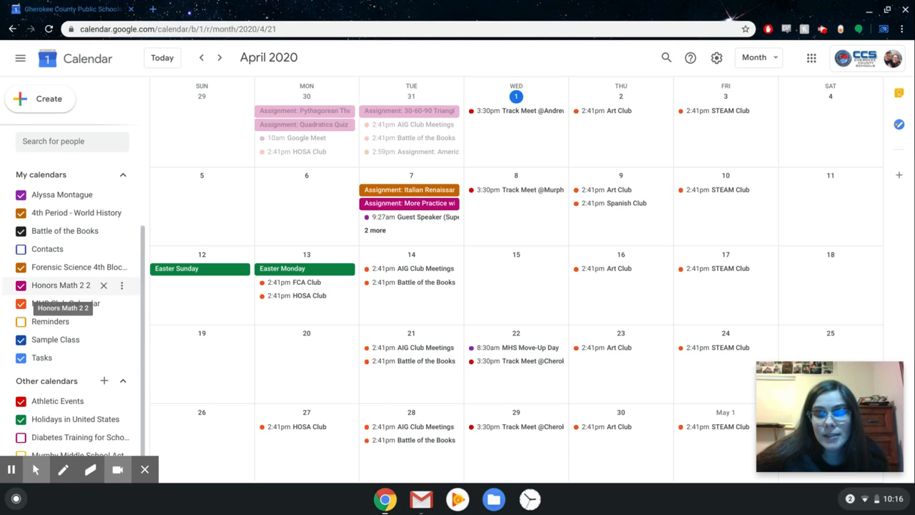
click(21, 285)
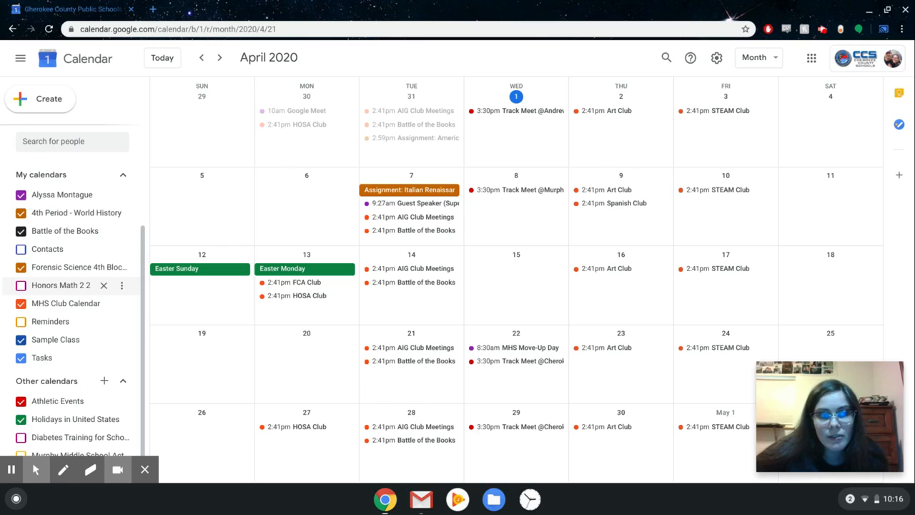
click(21, 285)
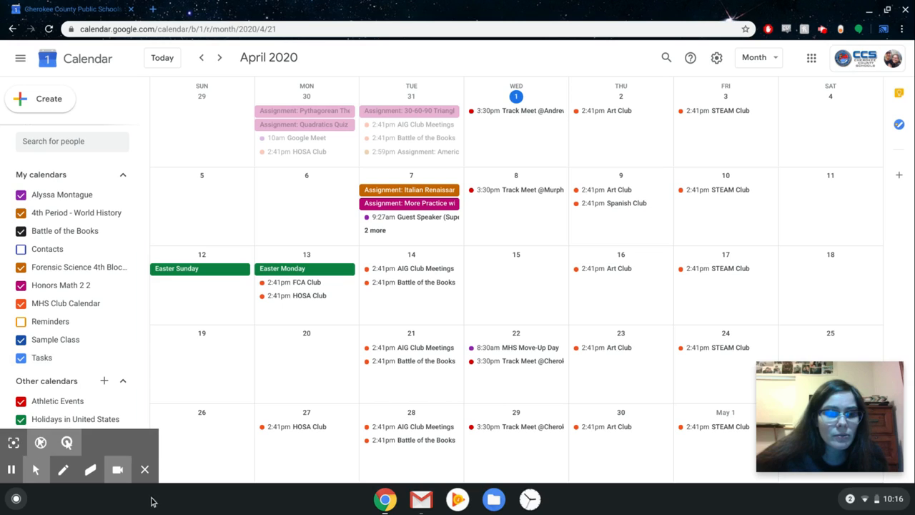
click(145, 477)
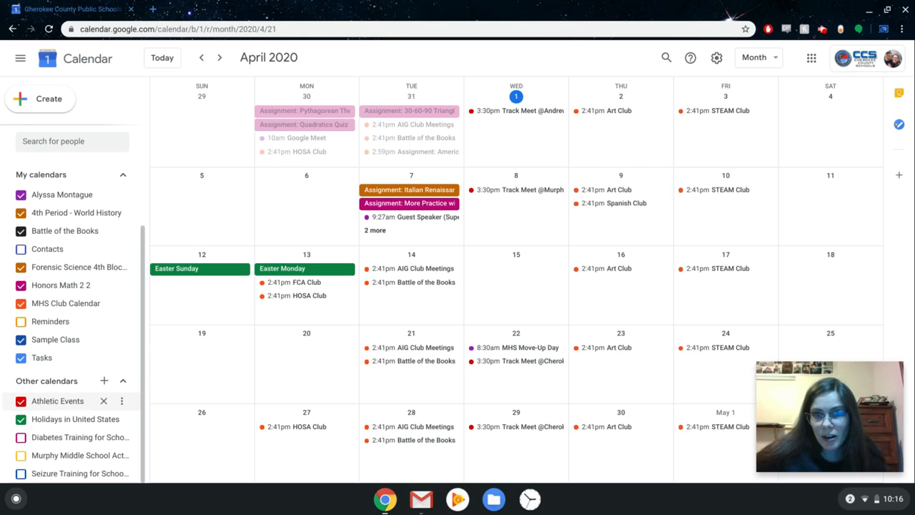
Hide and show again the Athletic Events calendar and the Holidays in United States calendar, one after the other
click(21, 402)
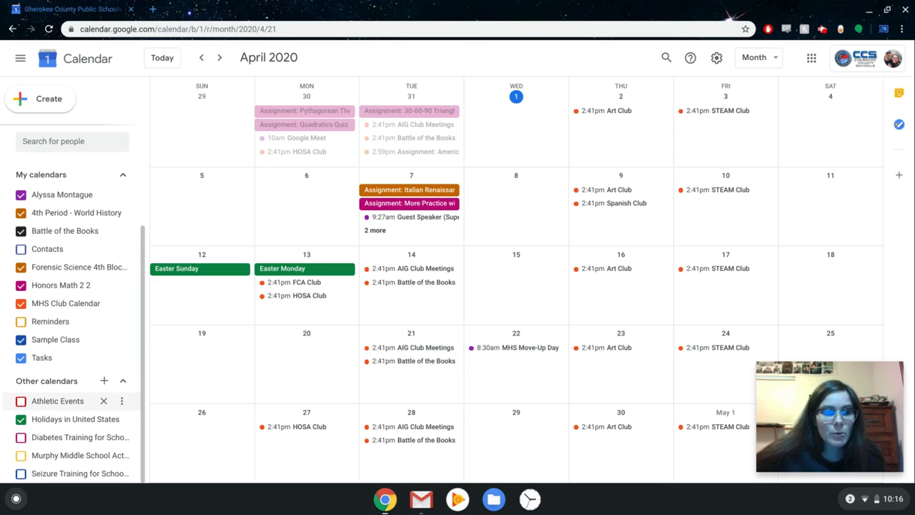
click(21, 401)
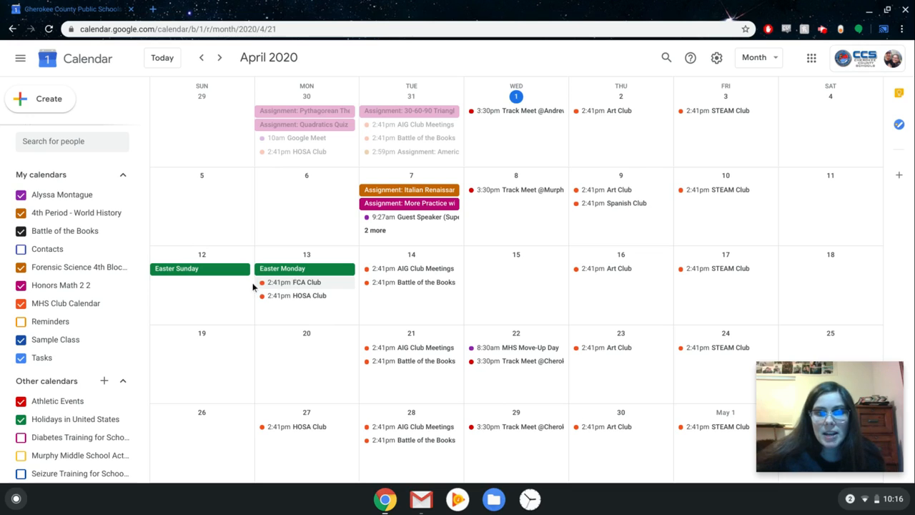
click(21, 420)
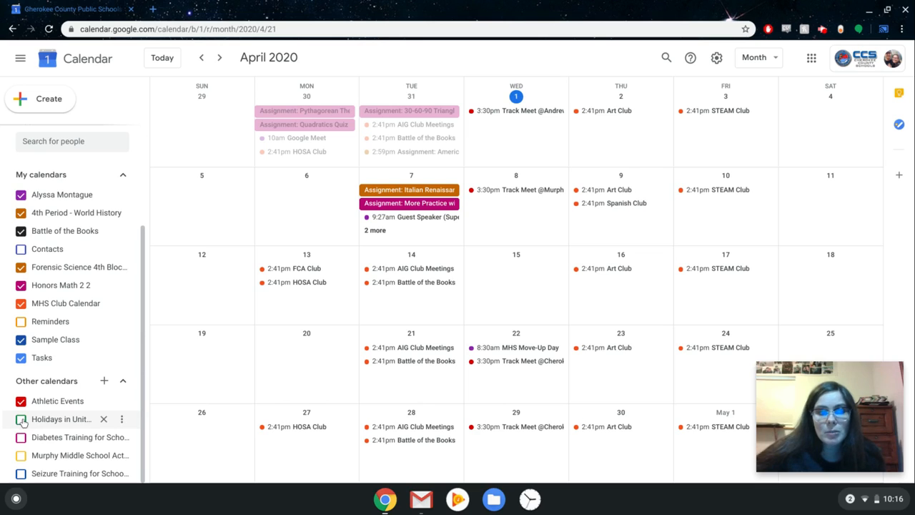
click(21, 421)
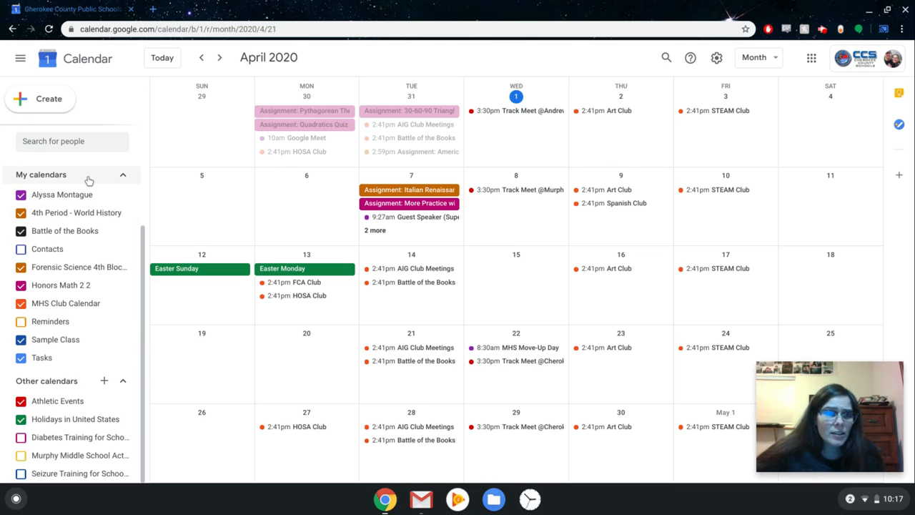
Collapse the My calendars and Other calendars lists and expand them again
click(125, 176)
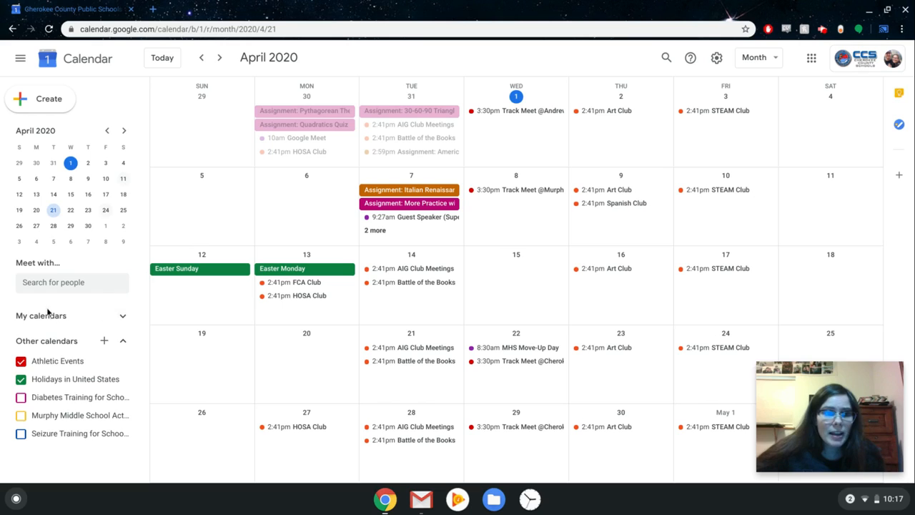
click(122, 342)
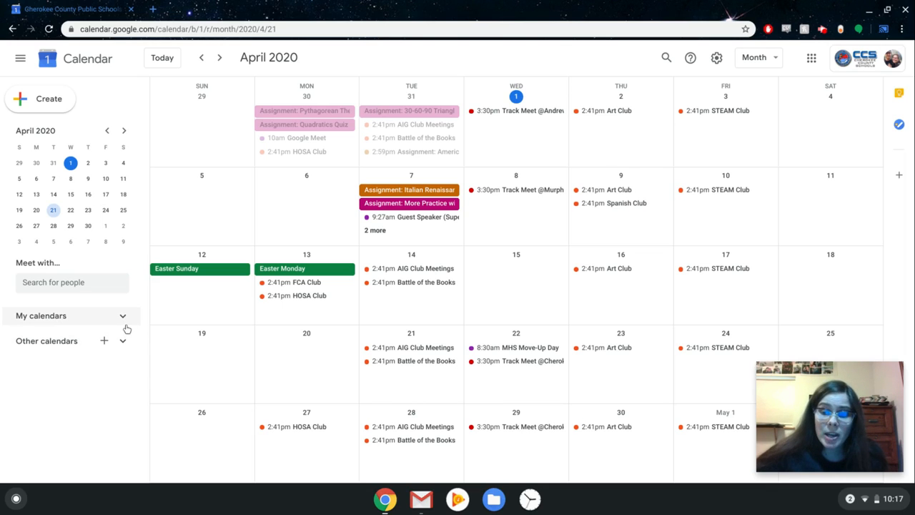
click(125, 322)
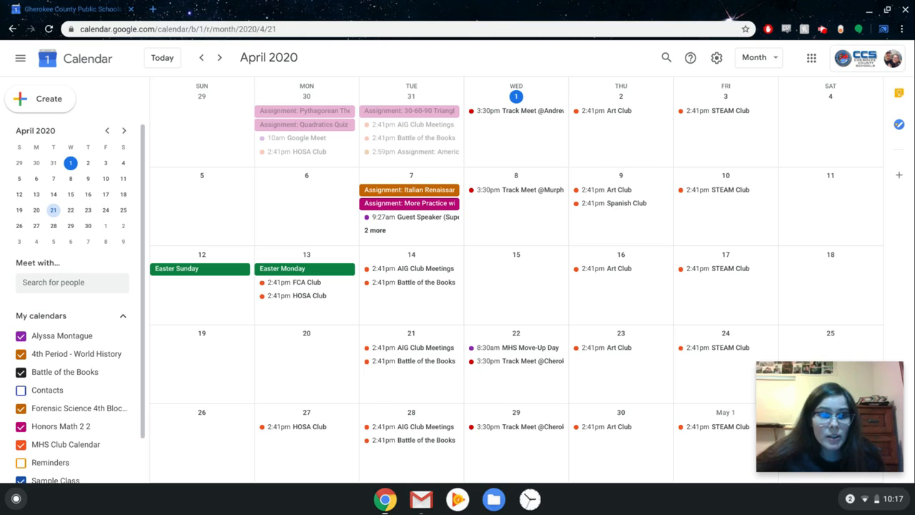
Search for a colleague by first name to meet with, add the first suggested person, and remove them again
click(71, 283)
text(david.)
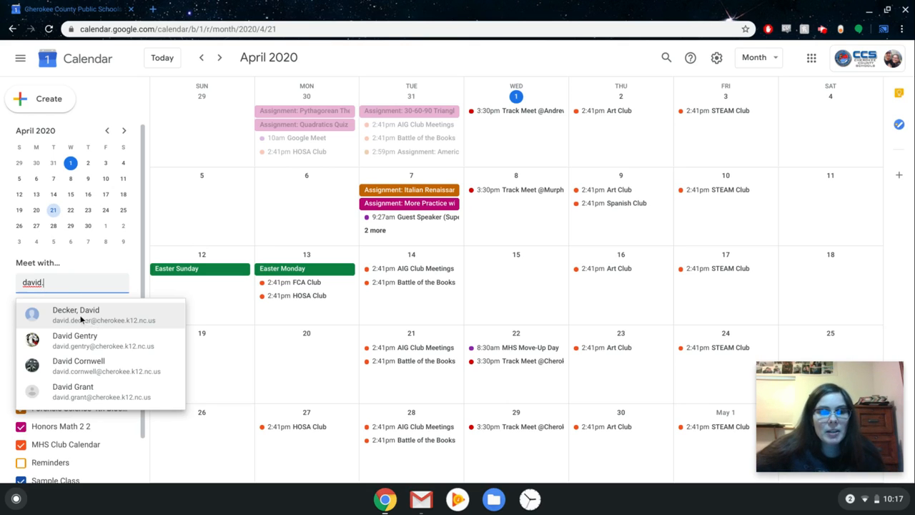
click(117, 316)
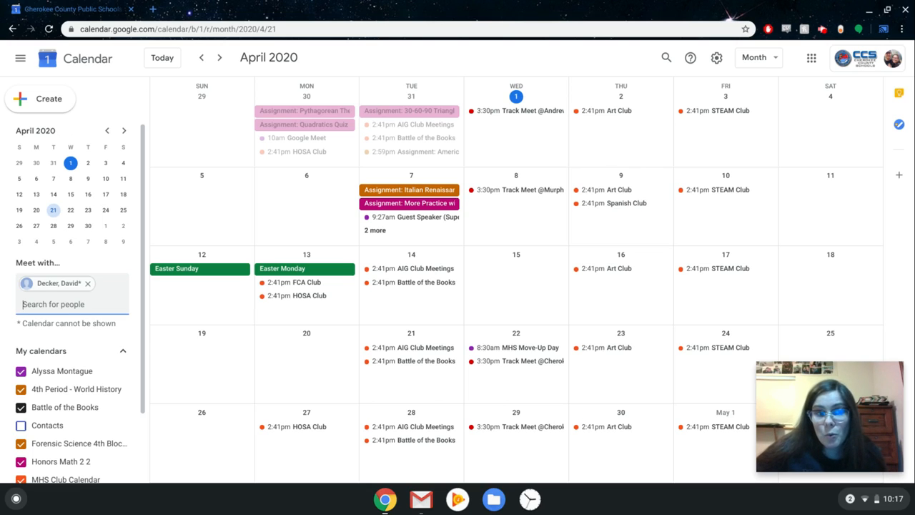
click(88, 284)
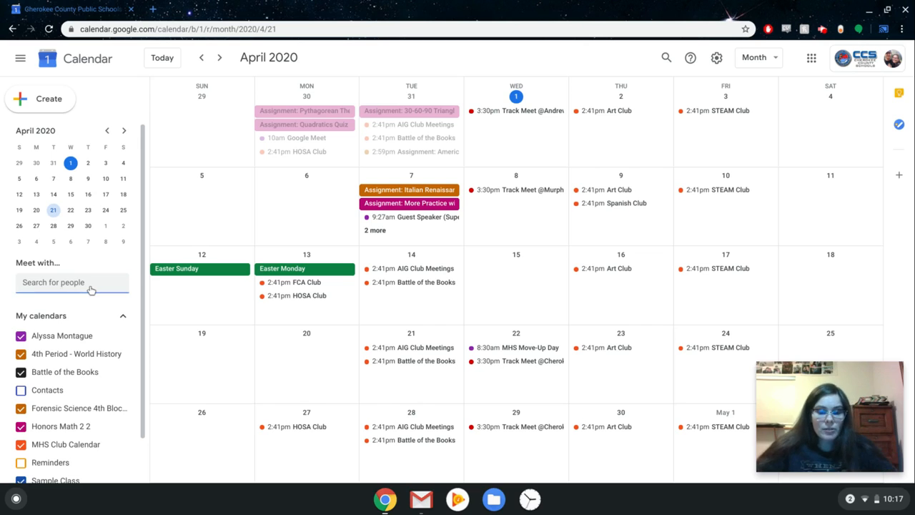
Look up a second colleague to meet with, add that person, and remove them again
text(jeff)
key(BackSpace)
key(BackSpace)
key(BackSpace)
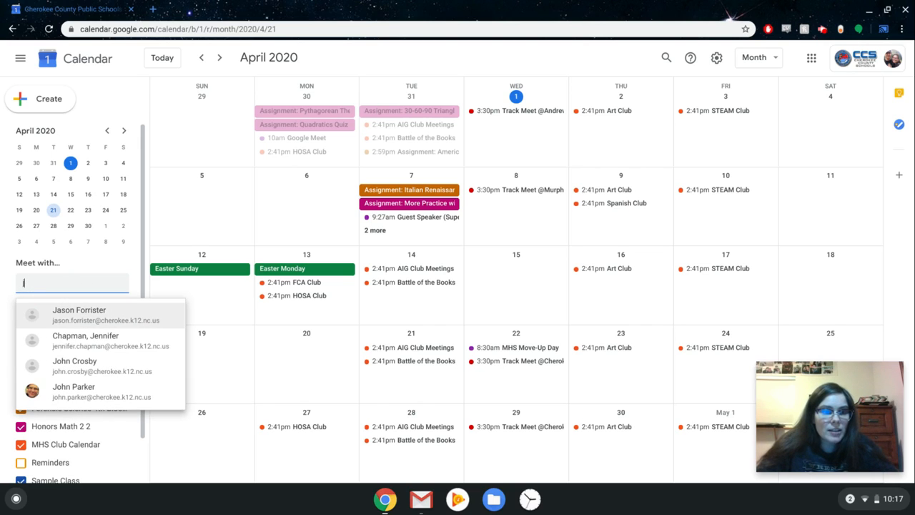
text(as)
click(104, 308)
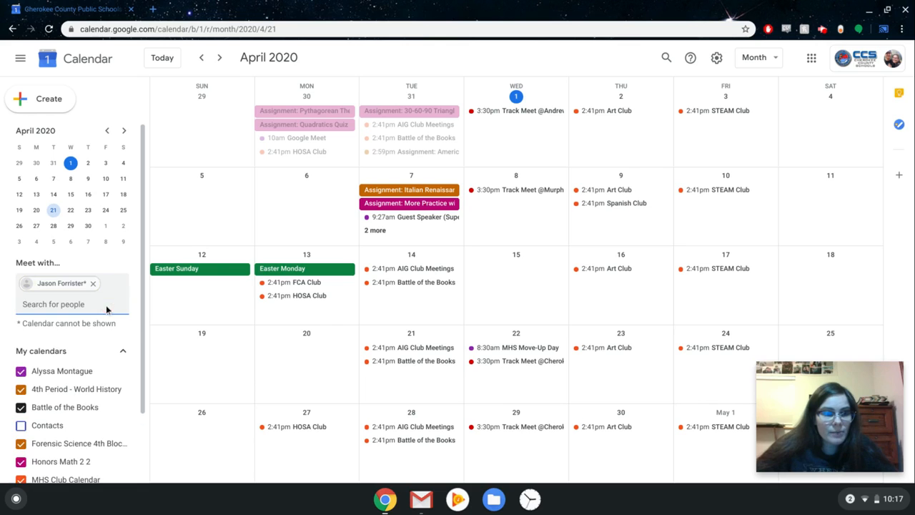
click(93, 284)
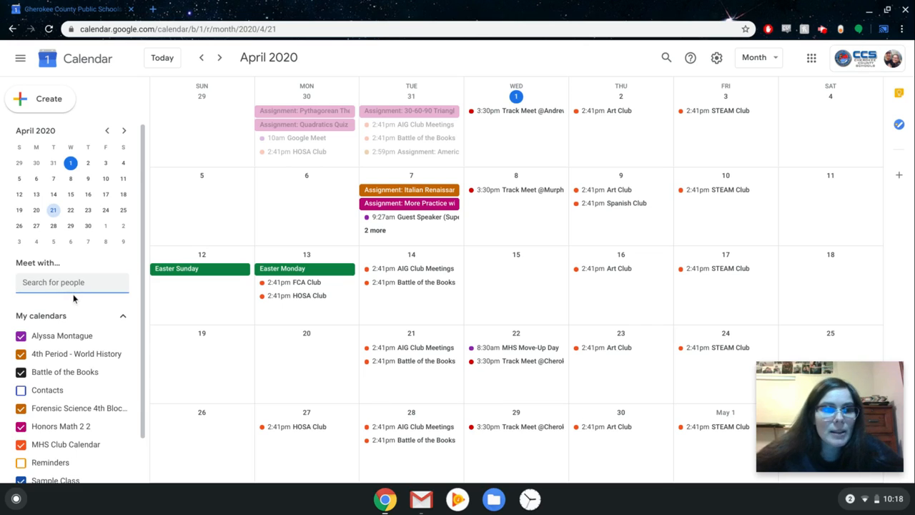
Start creating a new calendar from the Other calendars list and name it Test Calendar
scroll(74, 298, down, 2)
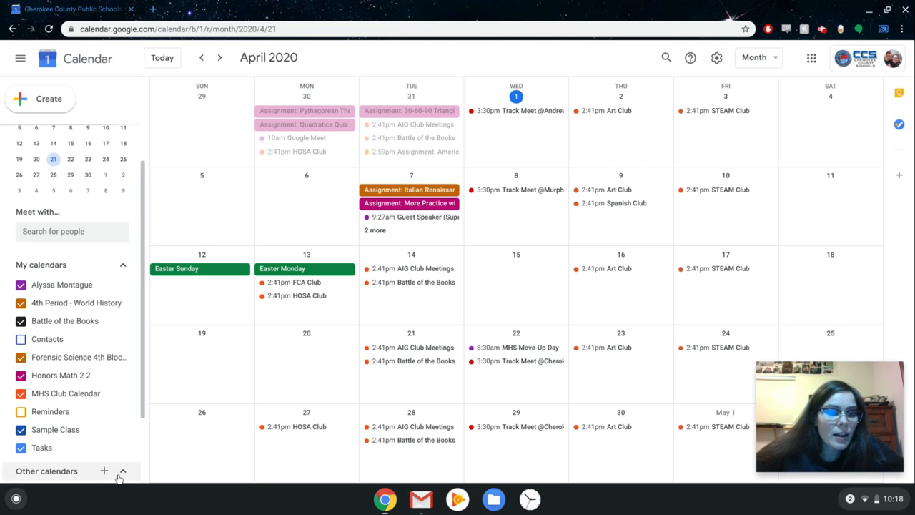
scroll(119, 472, down, 3)
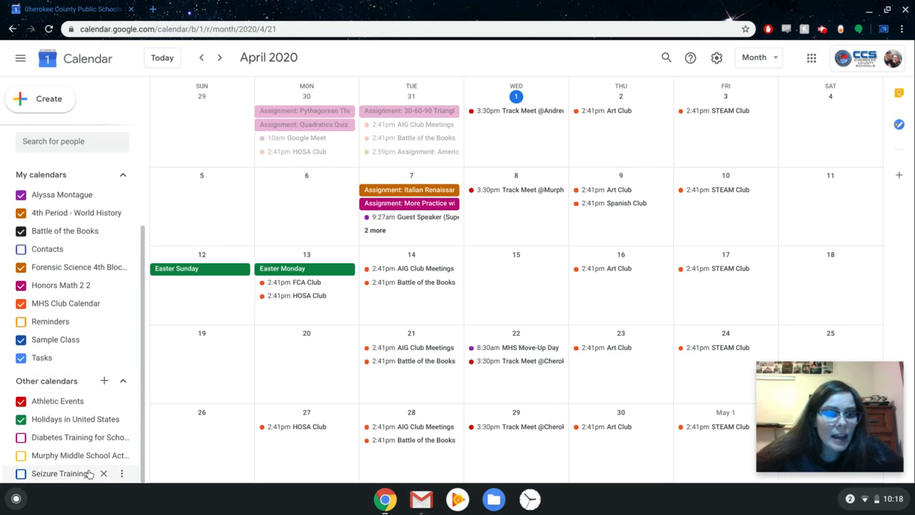
click(104, 382)
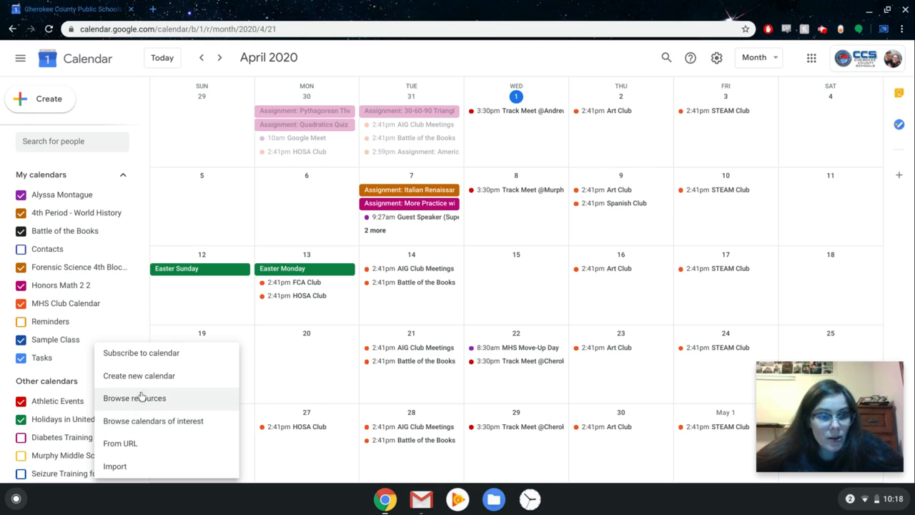
click(124, 376)
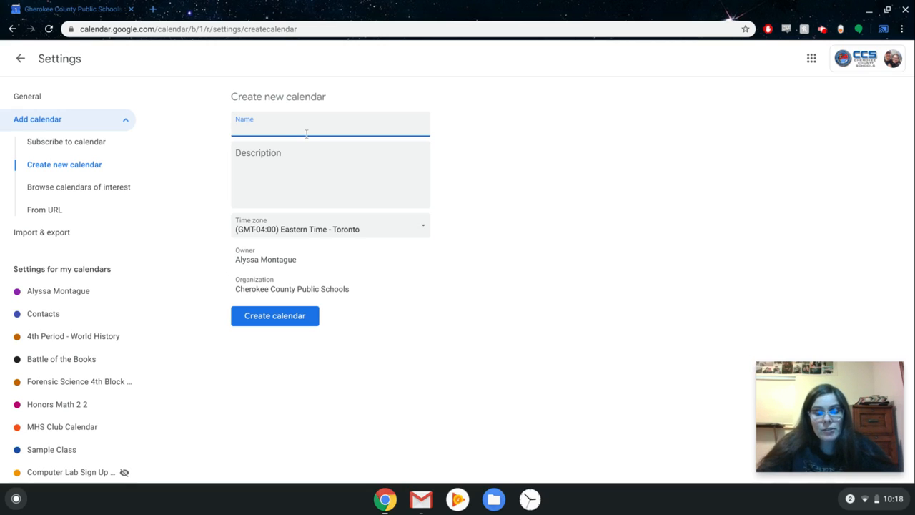
text(Test Calendar)
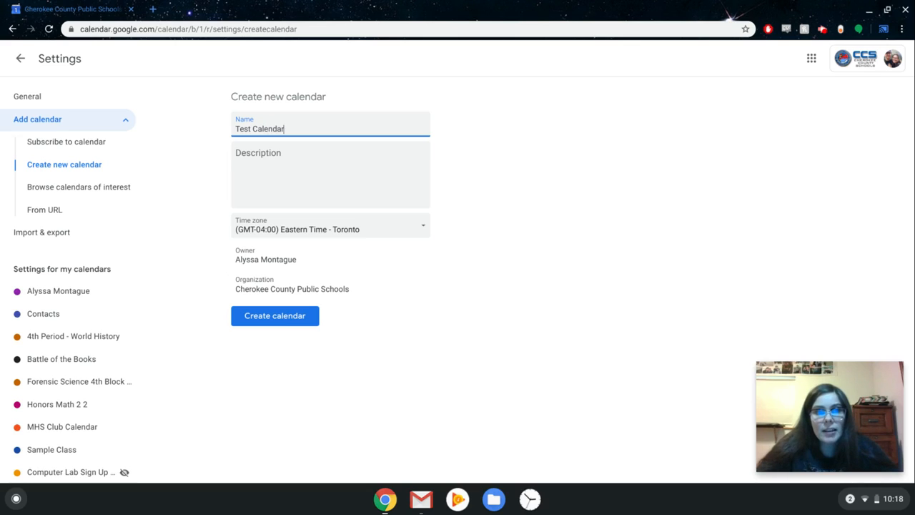
Enter the description "Test calendar for my Google Calendar video." and create the calendar
key(Tab)
text(Testing)
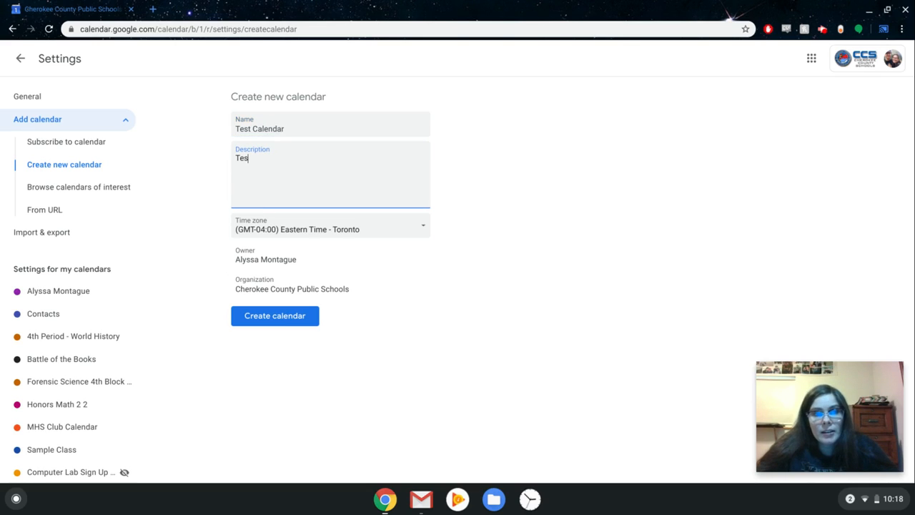
key(BackSpace)
key(BackSpace)
key(BackSpace)
text(cale)
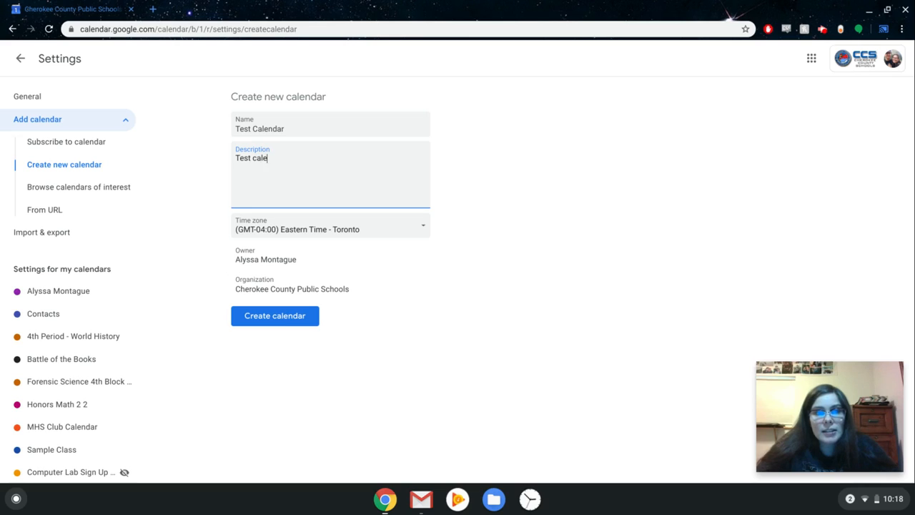
text(ndar for my G)
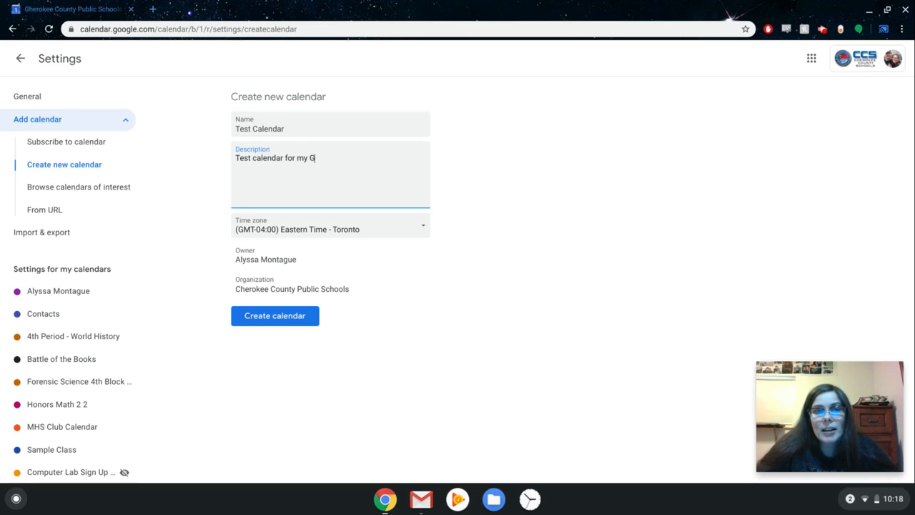
text(oogle Calendar video.)
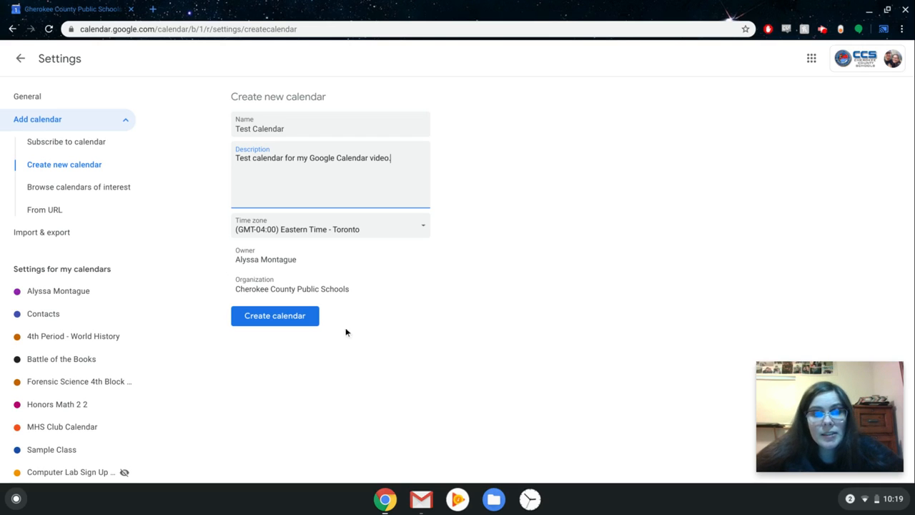
click(285, 323)
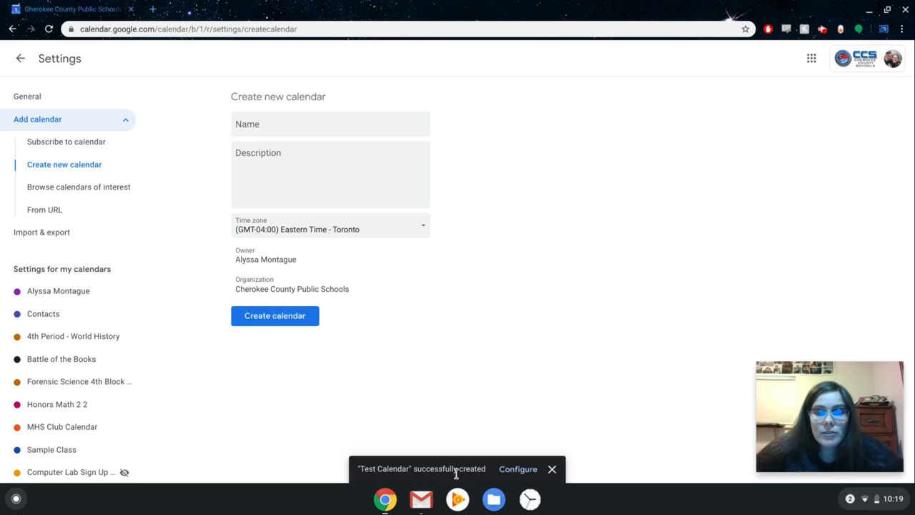
Open the configuration of the newly created Test Calendar and look over its settings
click(517, 469)
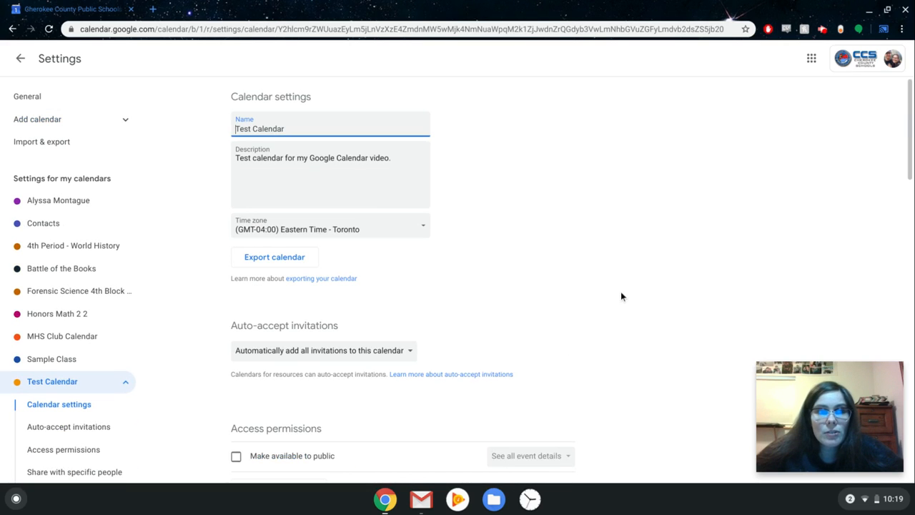
scroll(621, 296, down, 4)
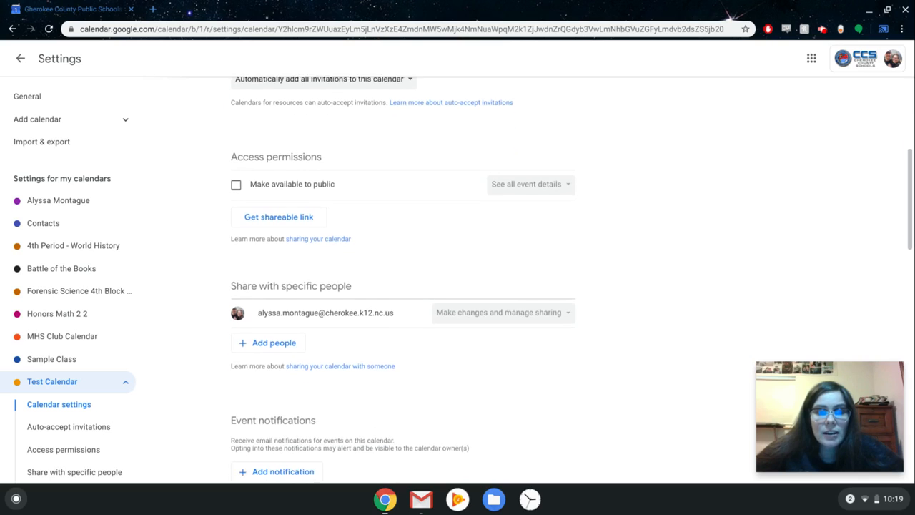
scroll(620, 291, down, 5)
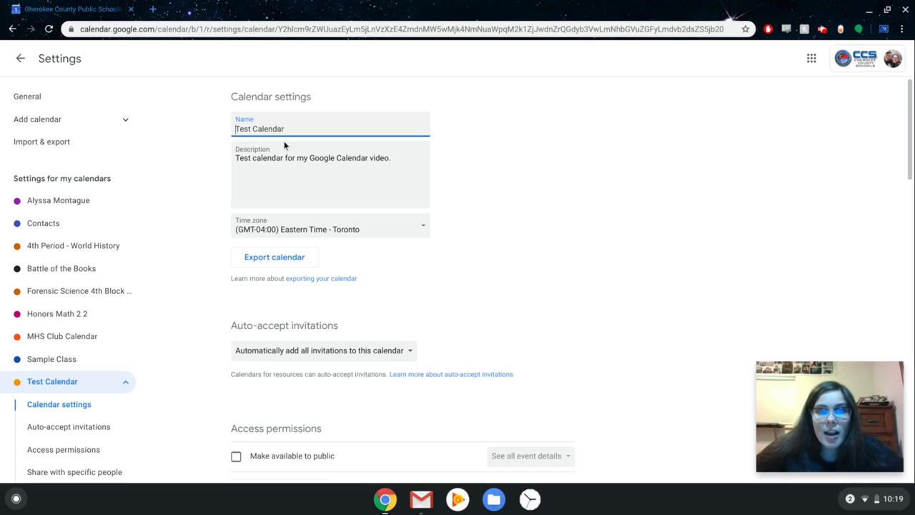
Review the auto-accept invitation options for Test Calendar and close the choices without picking one
scroll(446, 289, down, 2)
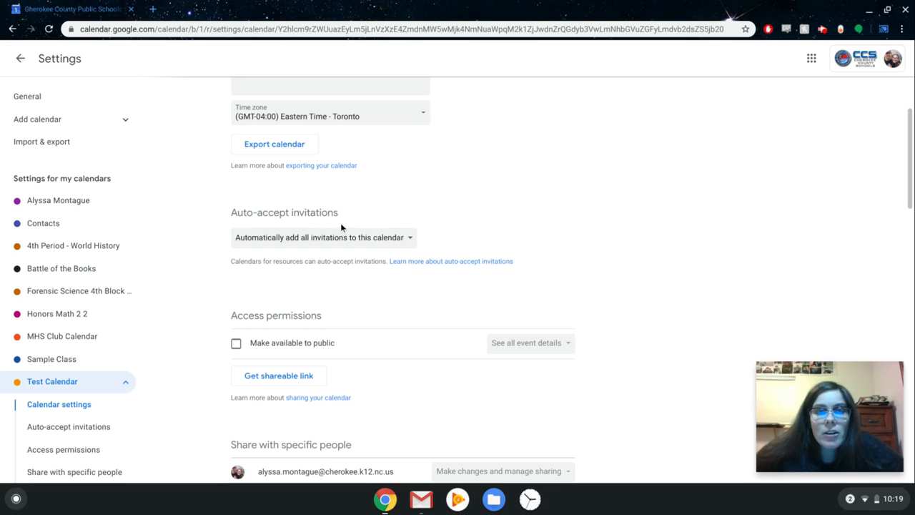
click(375, 238)
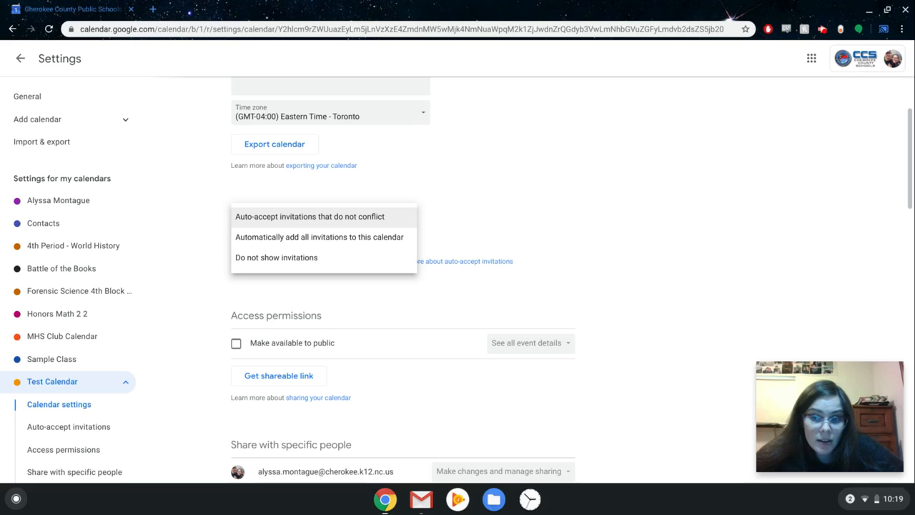
key(Down)
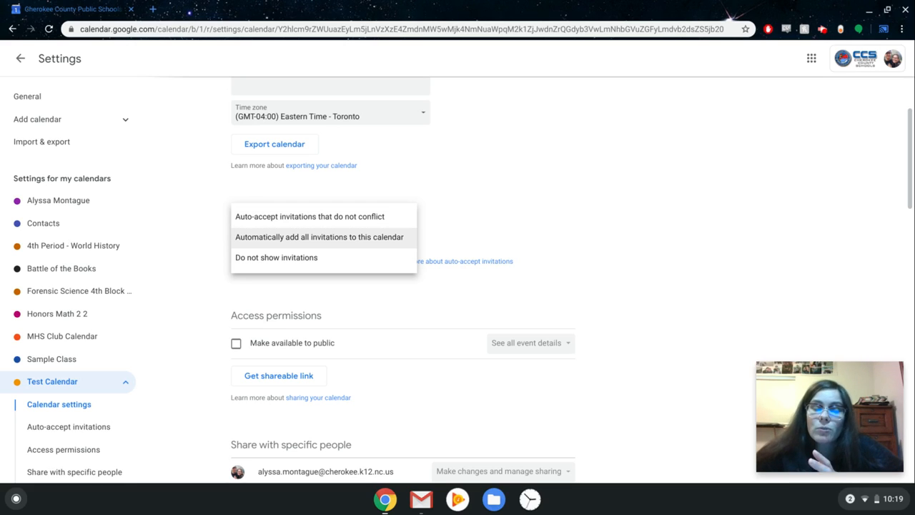
key(Up)
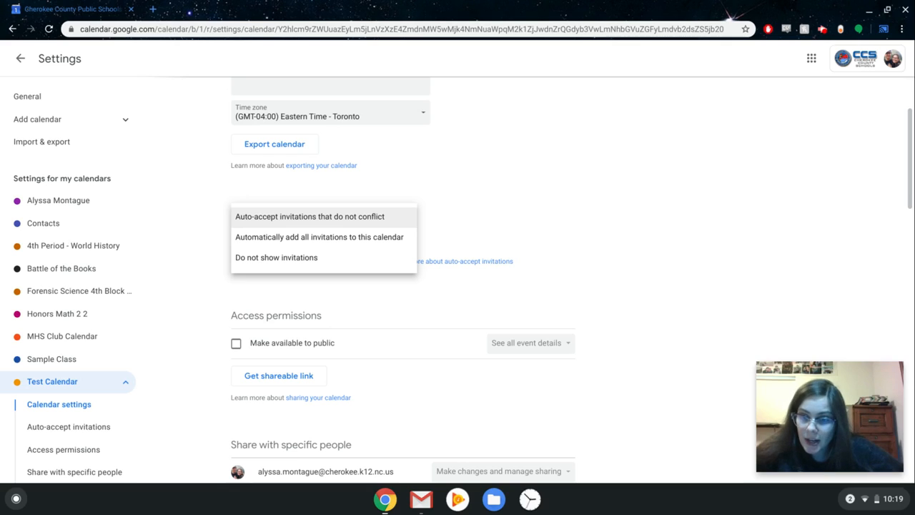
key(Down)
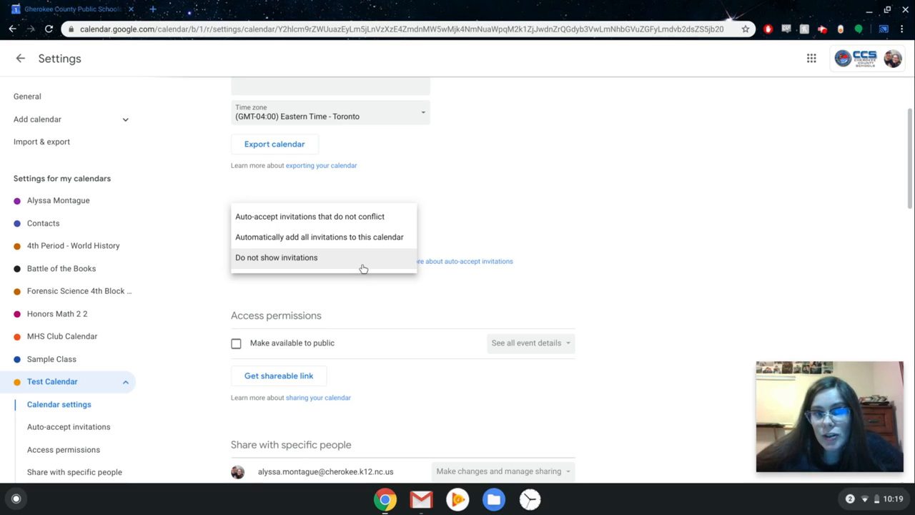
click(363, 286)
Try to make Test Calendar available to the public and cancel the change
scroll(363, 287, down, 3)
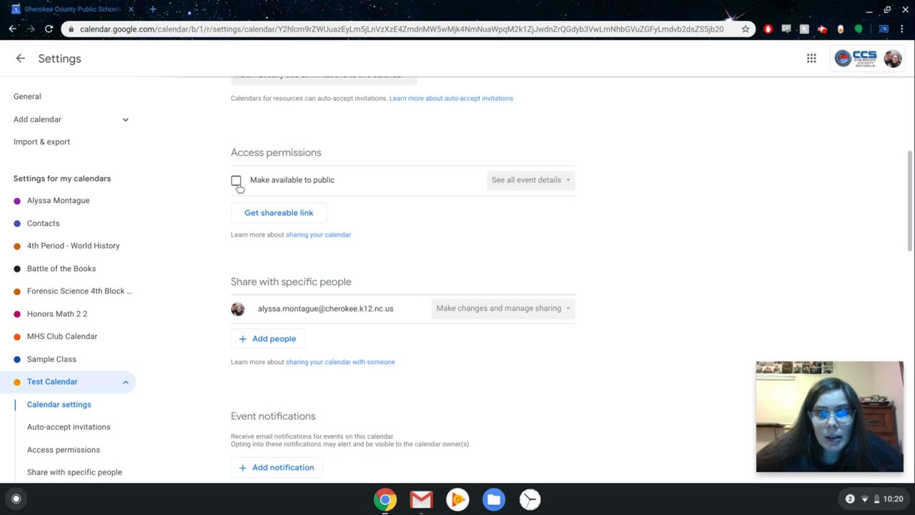
click(237, 182)
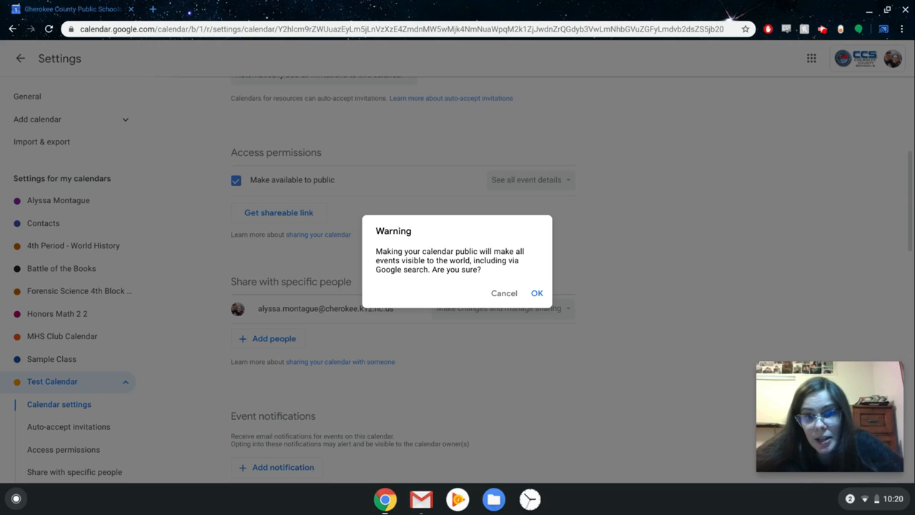
click(504, 295)
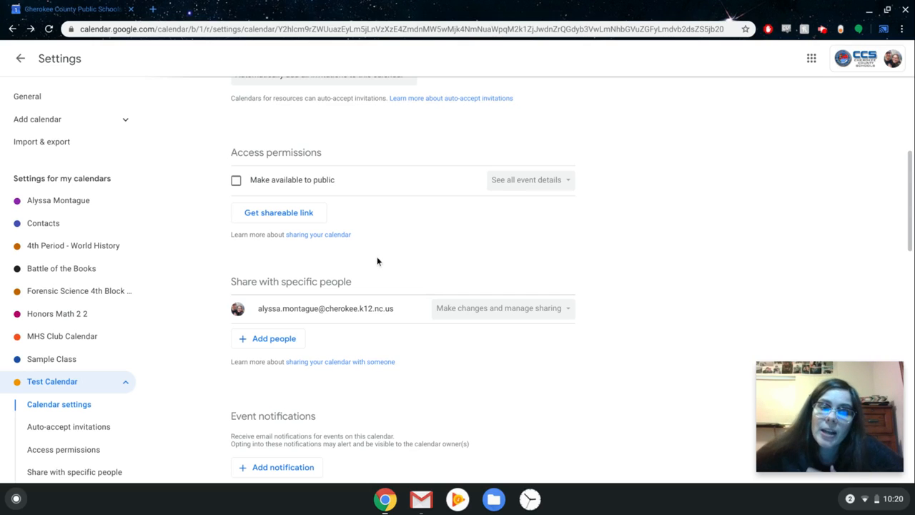
Bring up the shareable link to Test Calendar and dismiss it again
click(312, 222)
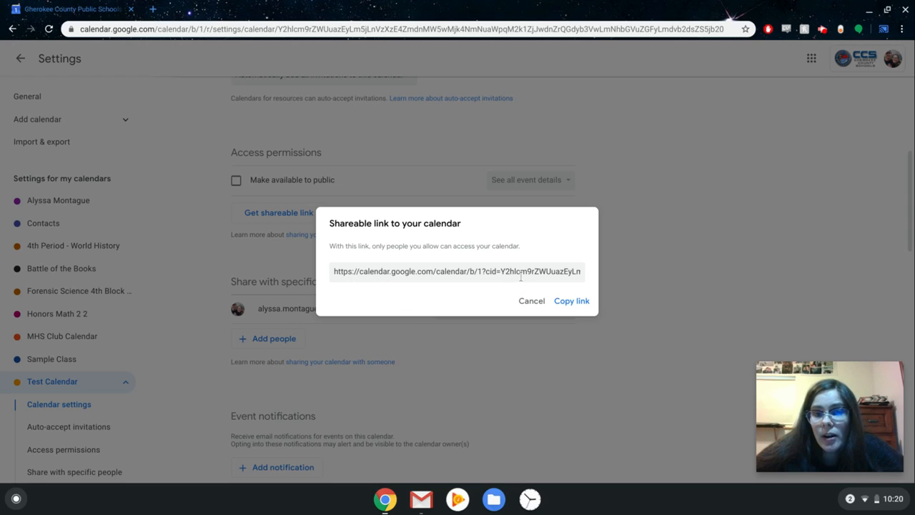
click(576, 306)
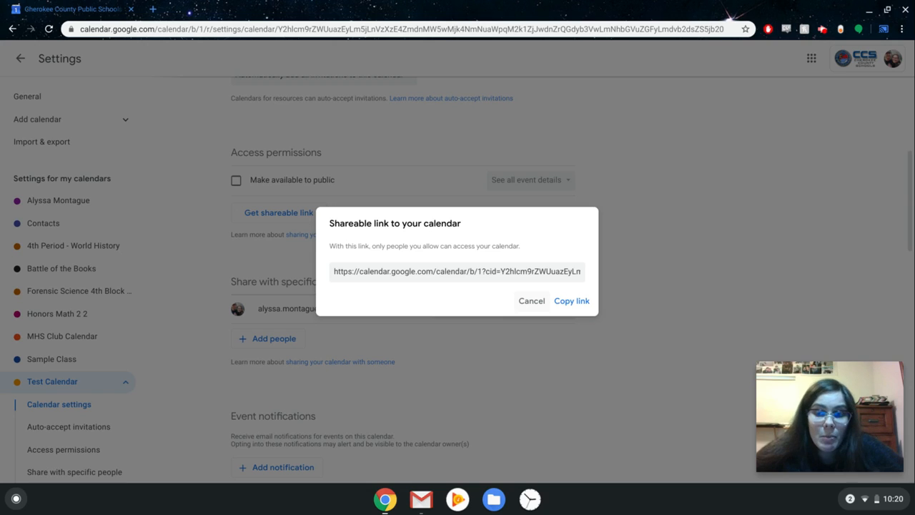
click(531, 301)
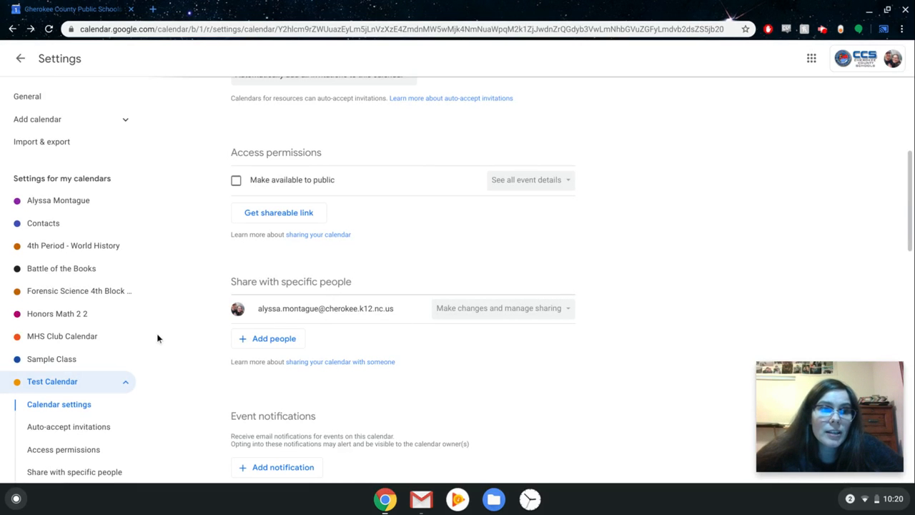
Start sharing Test Calendar with specific people, searching for a colleague by first name and adding the first suggested person
scroll(325, 325, down, 2)
scroll(406, 285, up, 1)
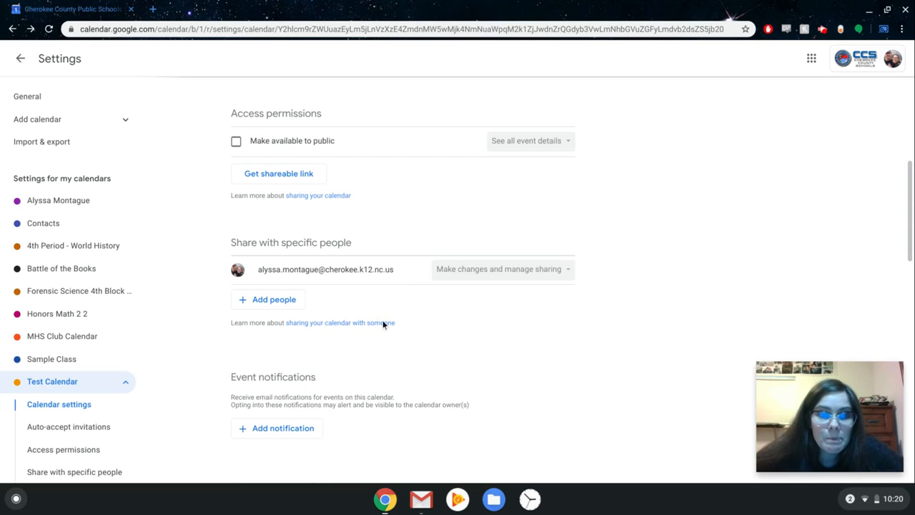
scroll(392, 320, down, 1)
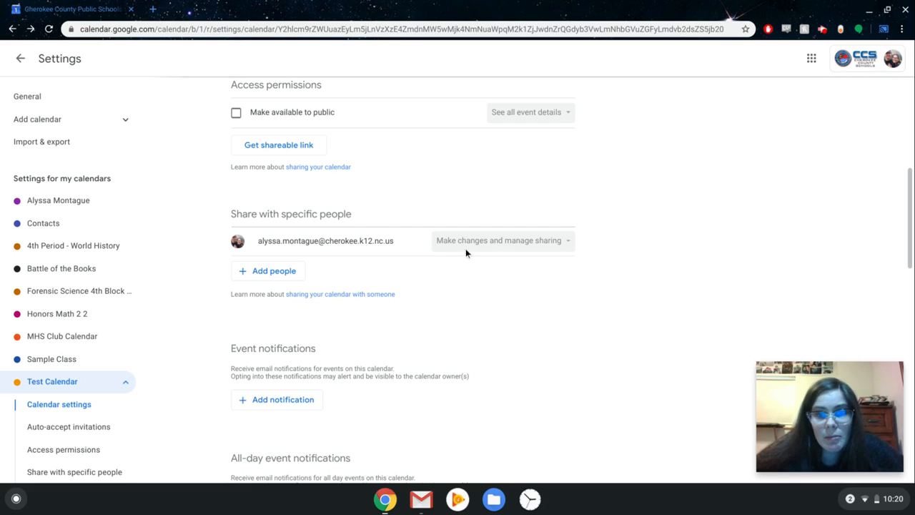
click(290, 276)
text(david)
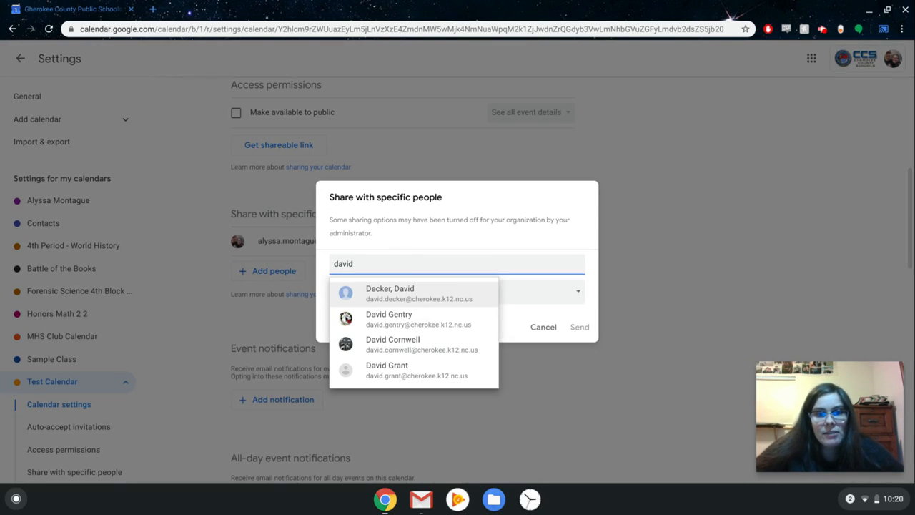
click(515, 318)
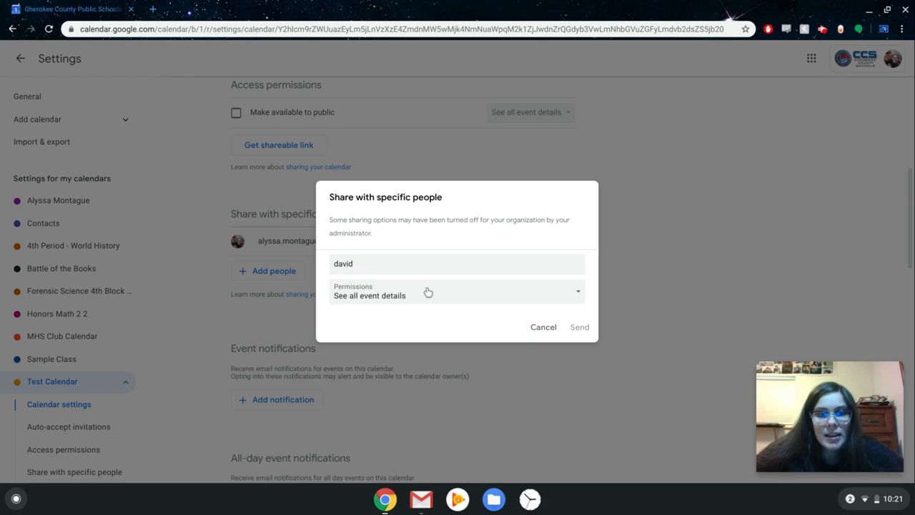
click(409, 268)
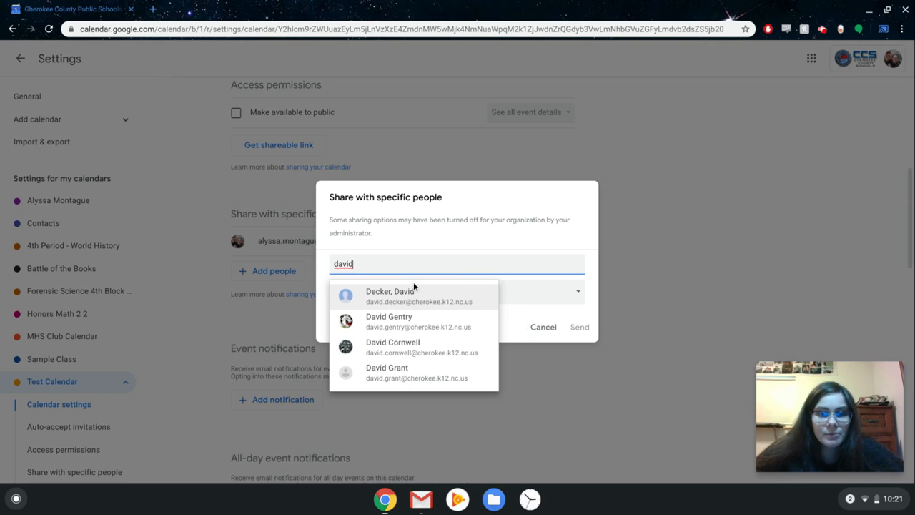
click(413, 287)
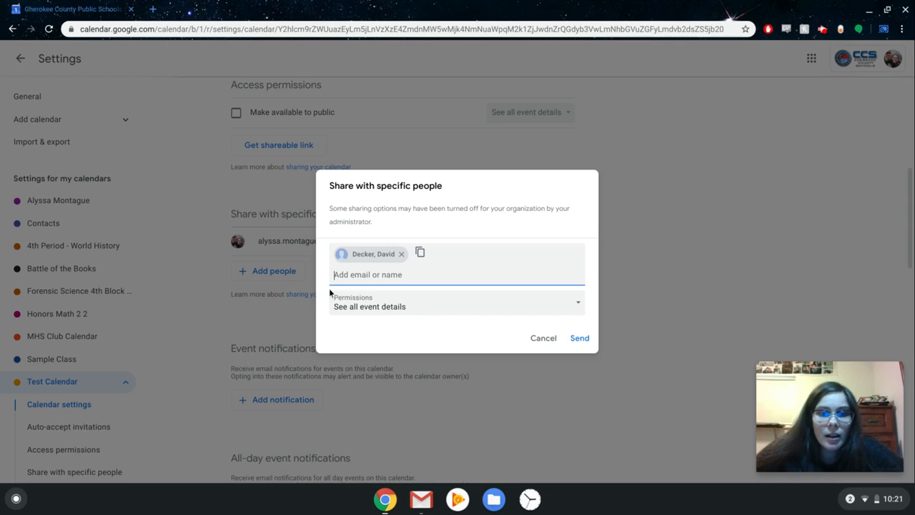
Review the permission levels offered for the added colleague and cancel sharing the calendar
click(407, 313)
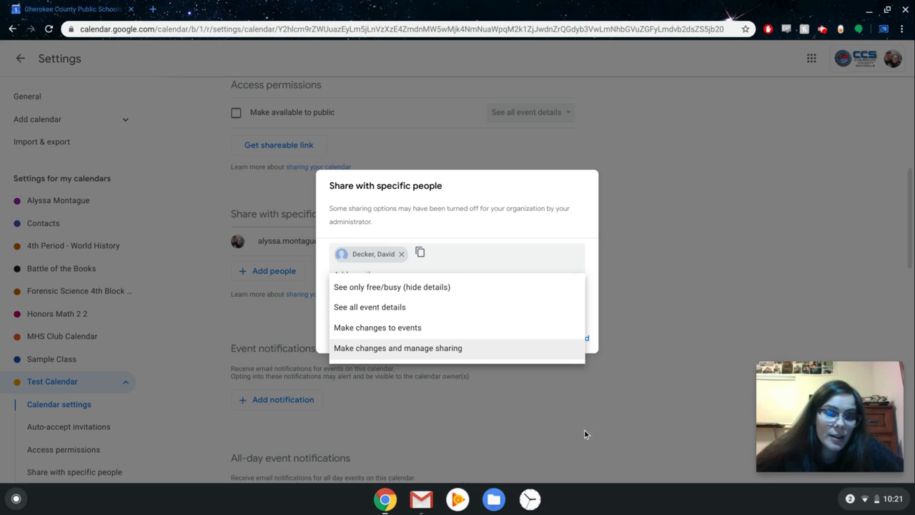
click(479, 234)
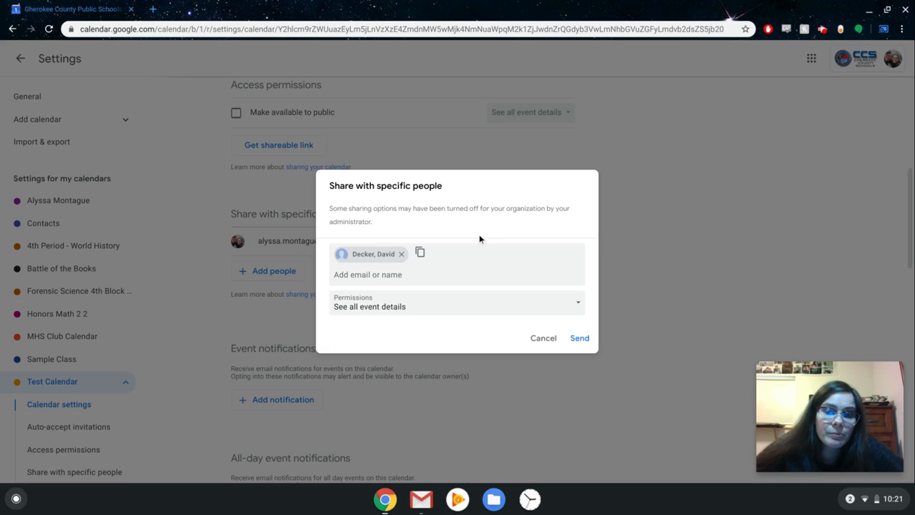
click(541, 338)
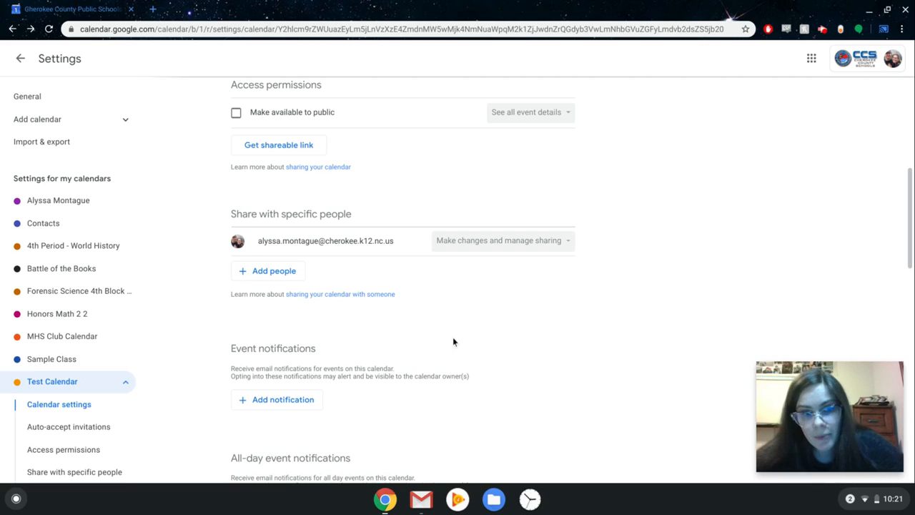
Add an event notification to Test Calendar
scroll(346, 399, down, 5)
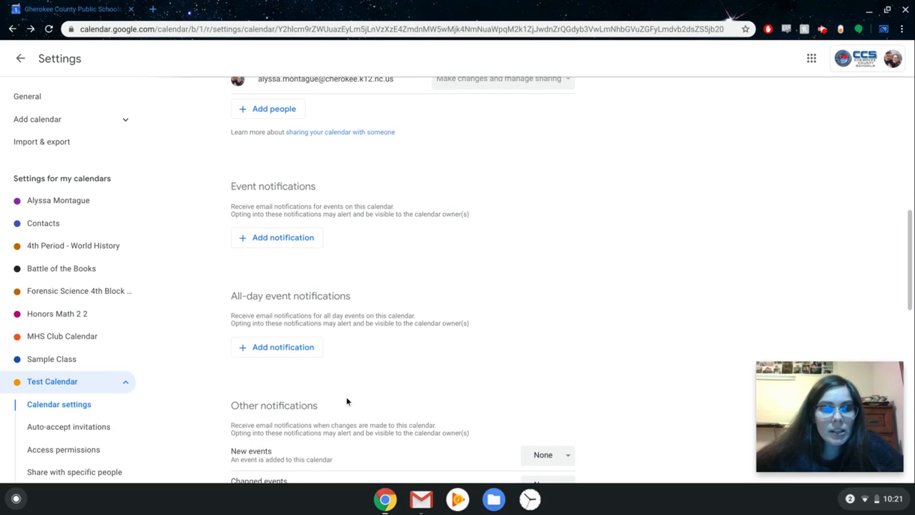
click(275, 238)
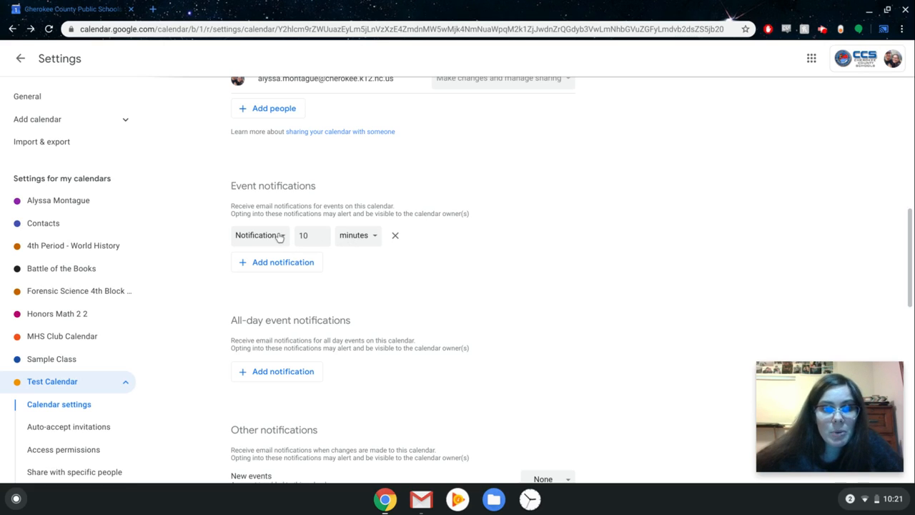
Raise the event notification's lead time to 16 minutes and bring it back to 10 minutes
click(314, 237)
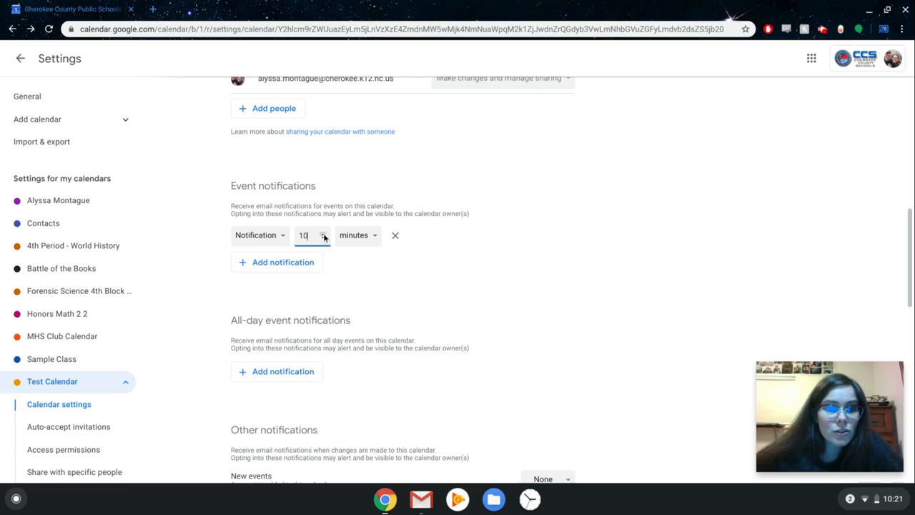
click(323, 234)
click(323, 234)
click(323, 233)
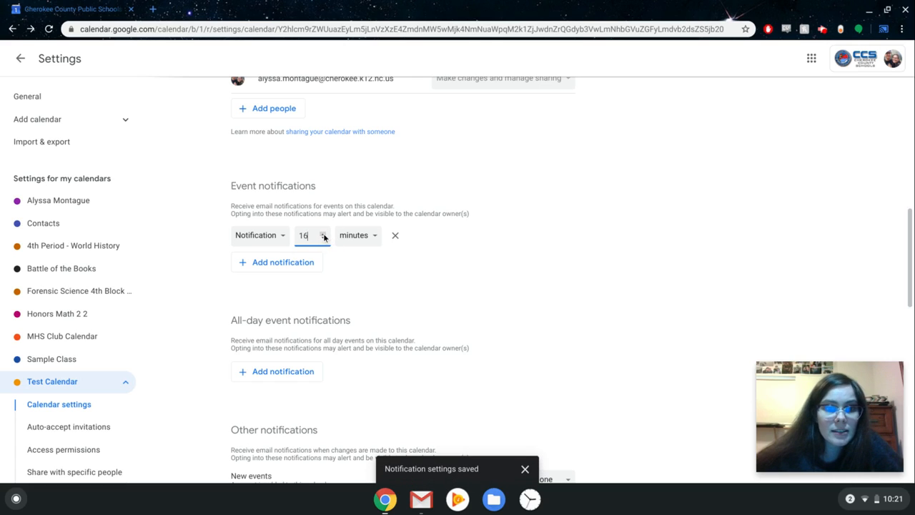
click(323, 236)
click(323, 239)
click(323, 239)
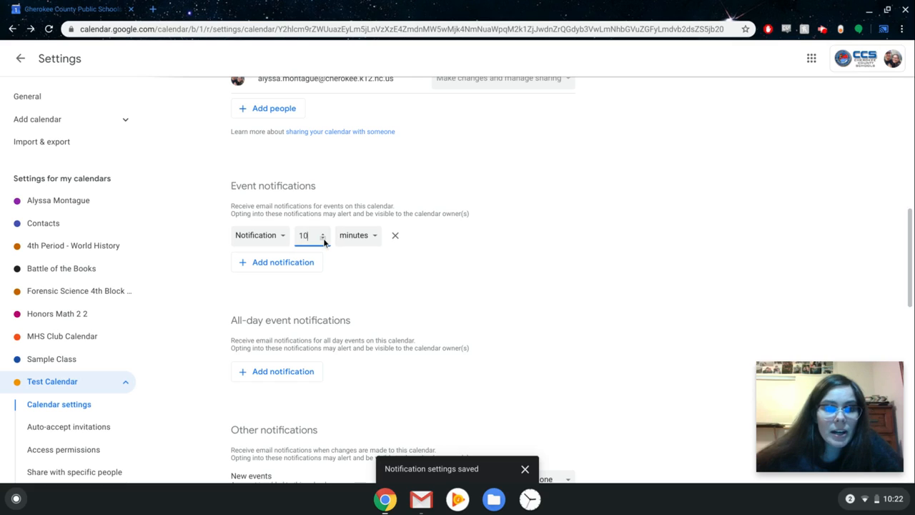
click(324, 239)
click(323, 235)
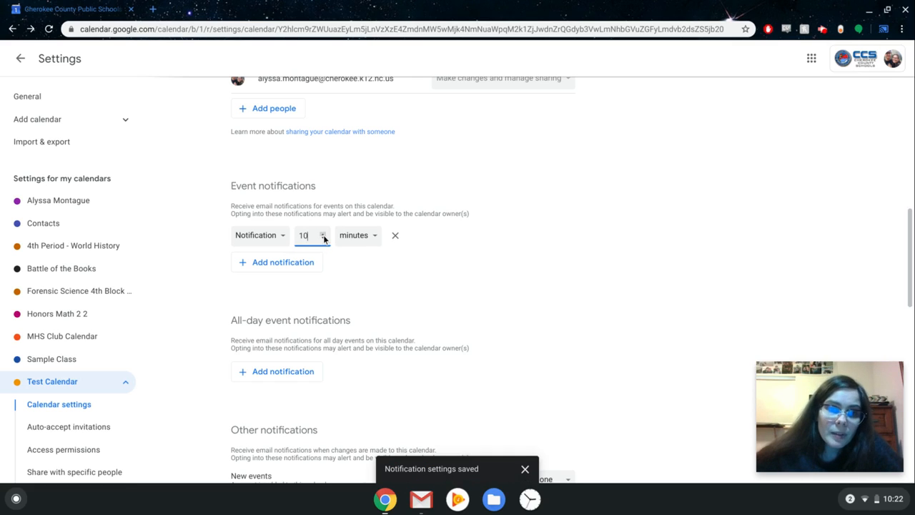
Review the time units offered for the event notification and remove that notification from Test Calendar
click(352, 241)
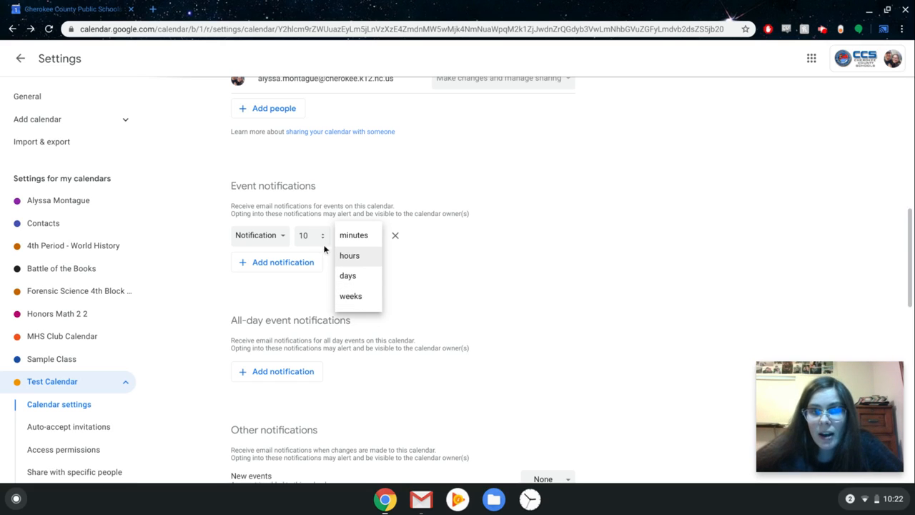
click(319, 308)
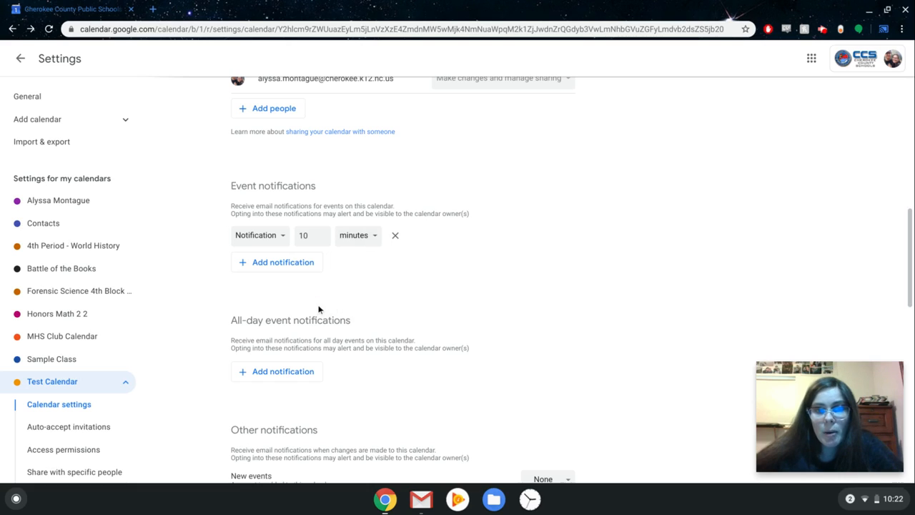
click(396, 235)
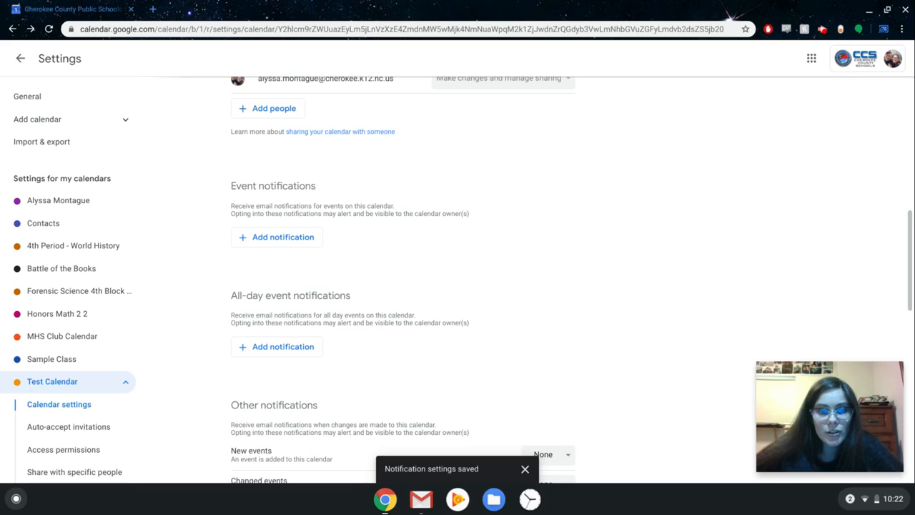
Try out an all-day event notification for Test Calendar, checking its unit and time-of-day choices, and remove it again
scroll(322, 229, down, 3)
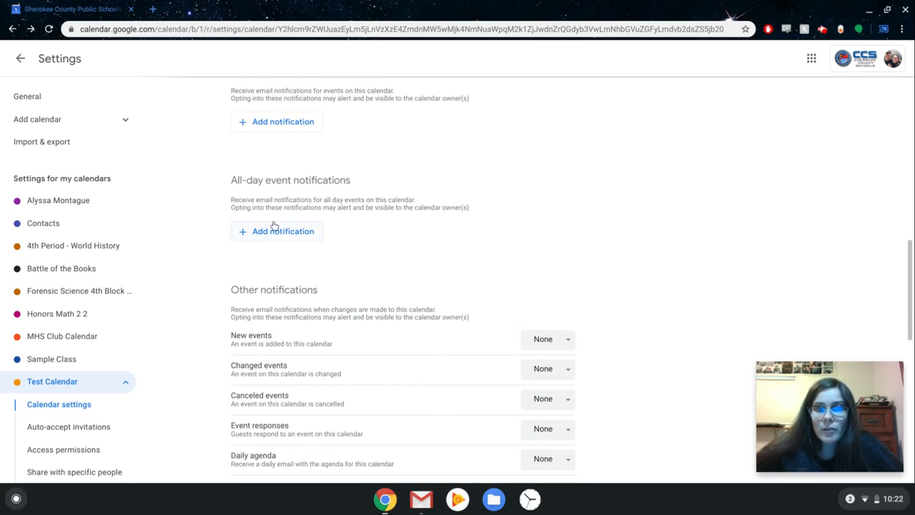
click(285, 241)
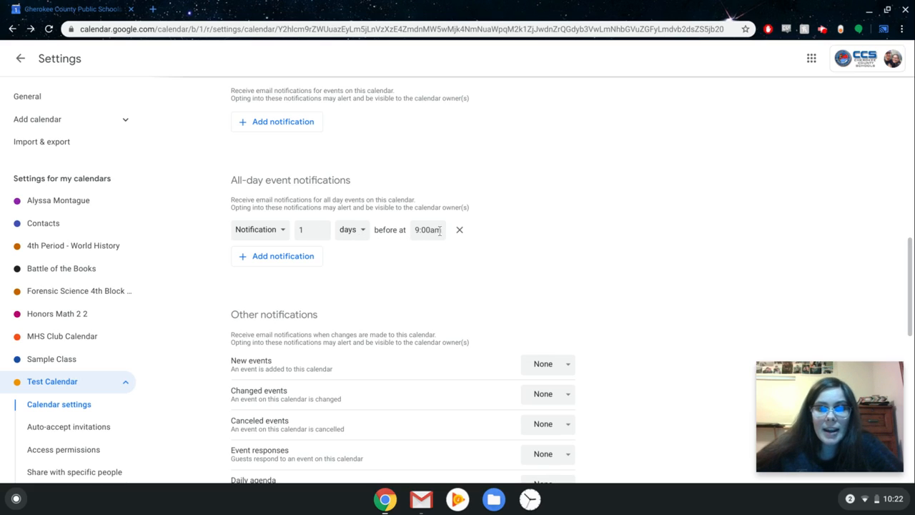
click(341, 234)
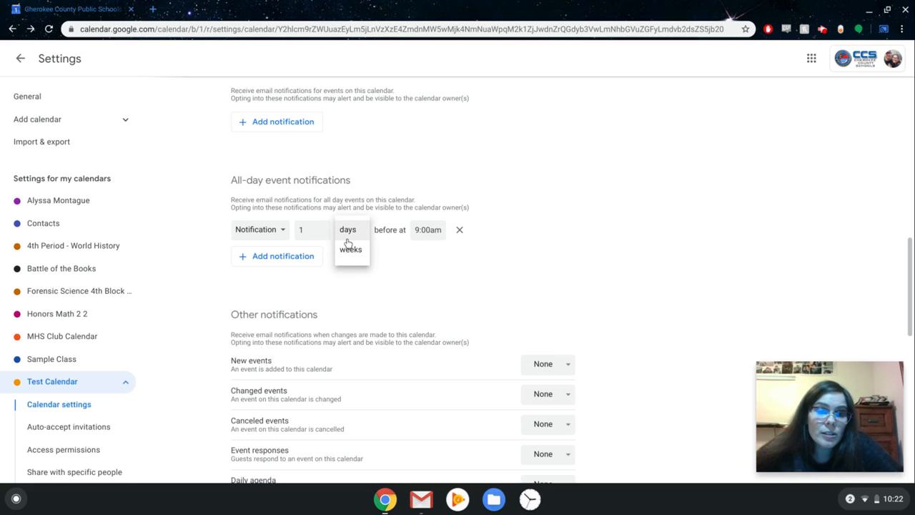
click(383, 239)
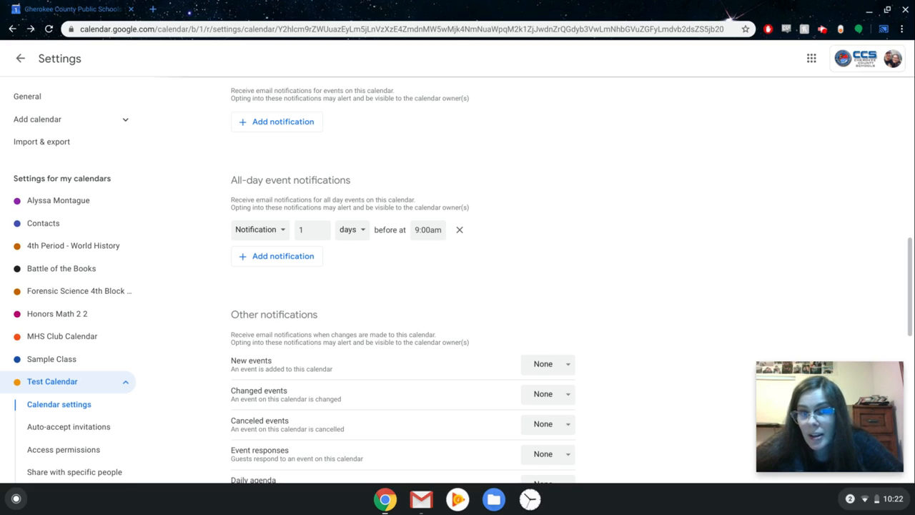
click(430, 235)
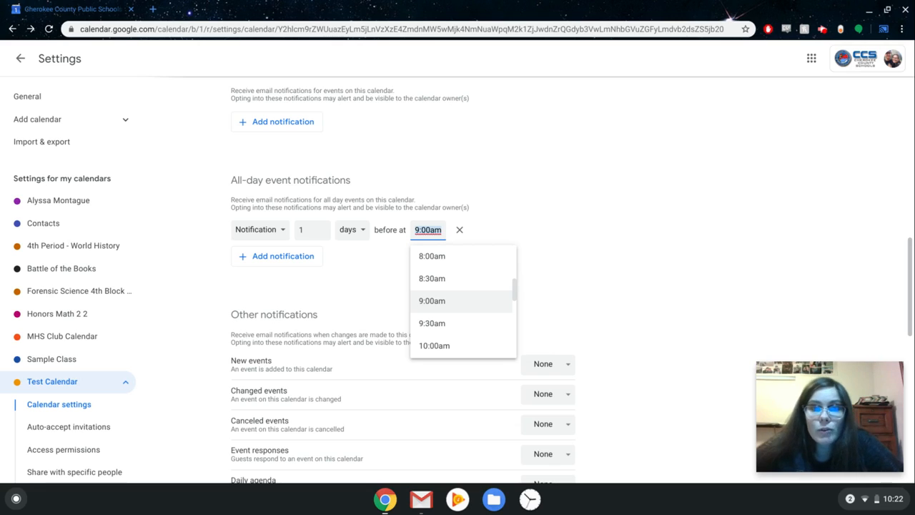
click(459, 230)
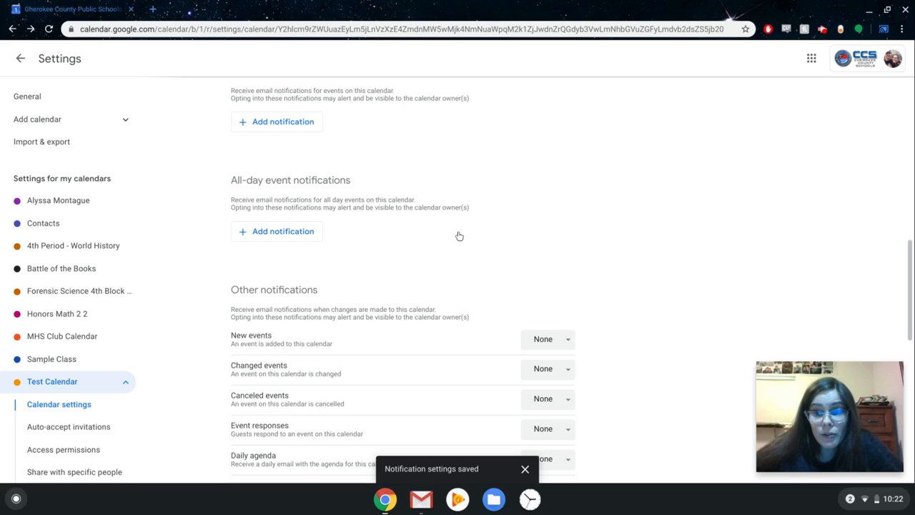
Review Test Calendar's other notifications and the choices offered for the daily agenda email
scroll(288, 262, down, 5)
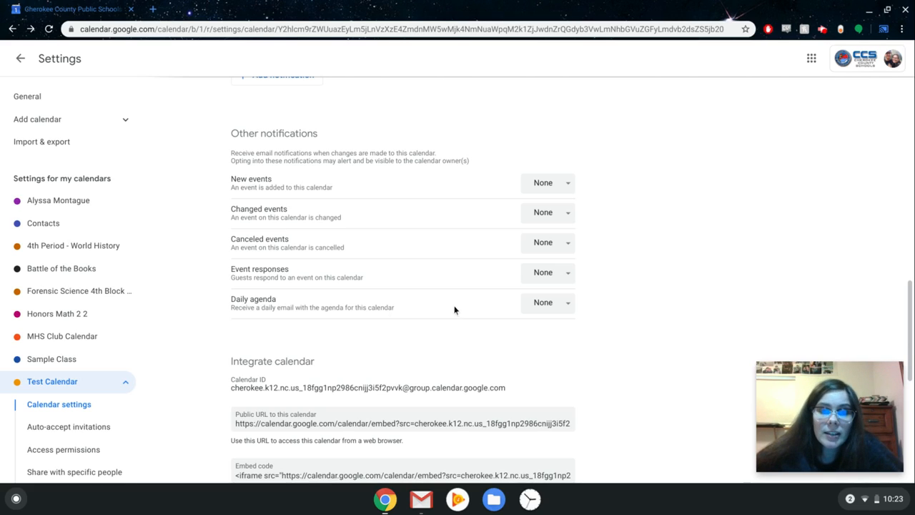
click(567, 305)
click(442, 334)
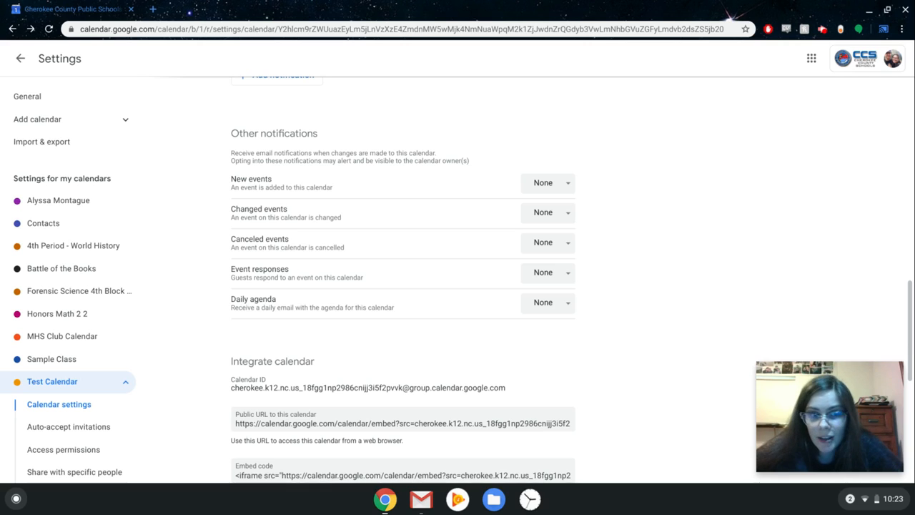
Permanently delete Test Calendar and return from the settings to the month view
scroll(497, 397, down, 5)
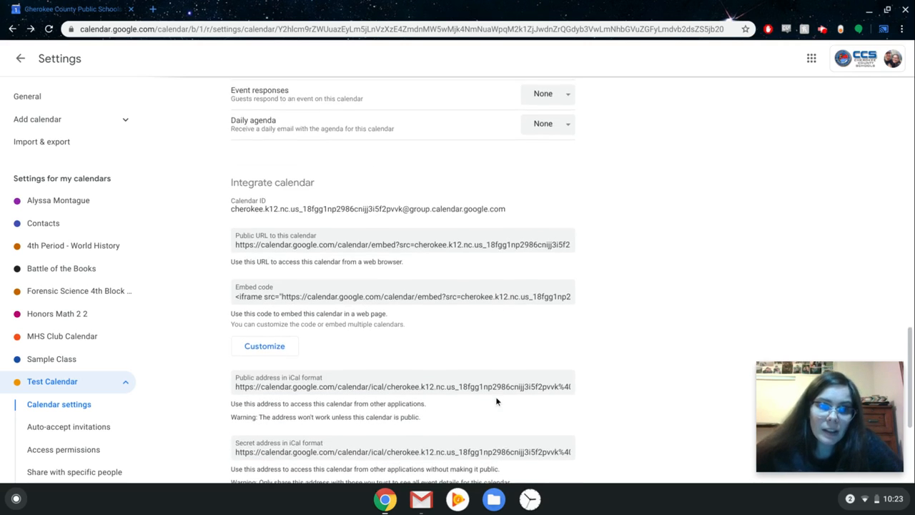
scroll(496, 398, down, 1)
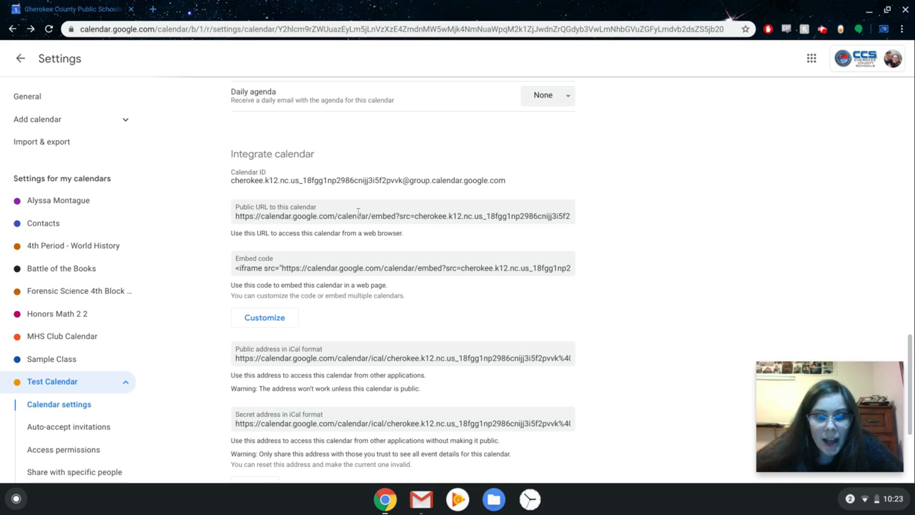
scroll(349, 286, down, 3)
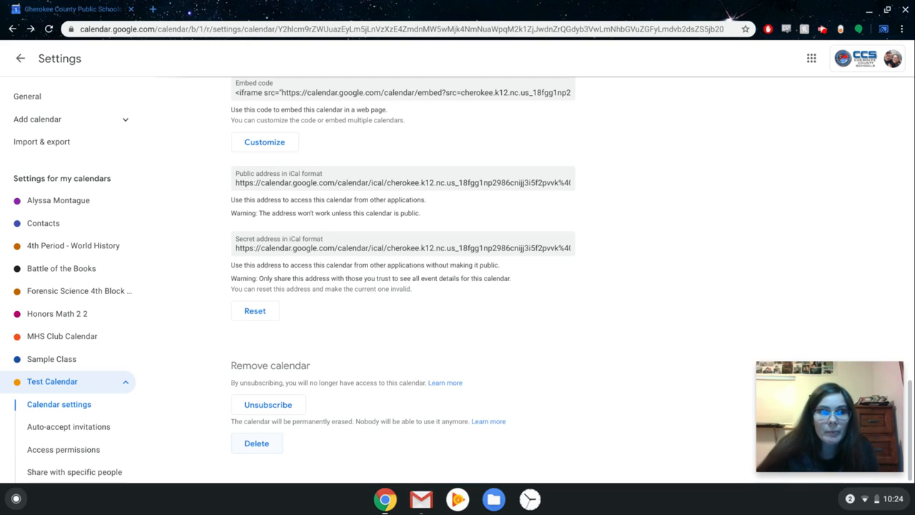
click(261, 440)
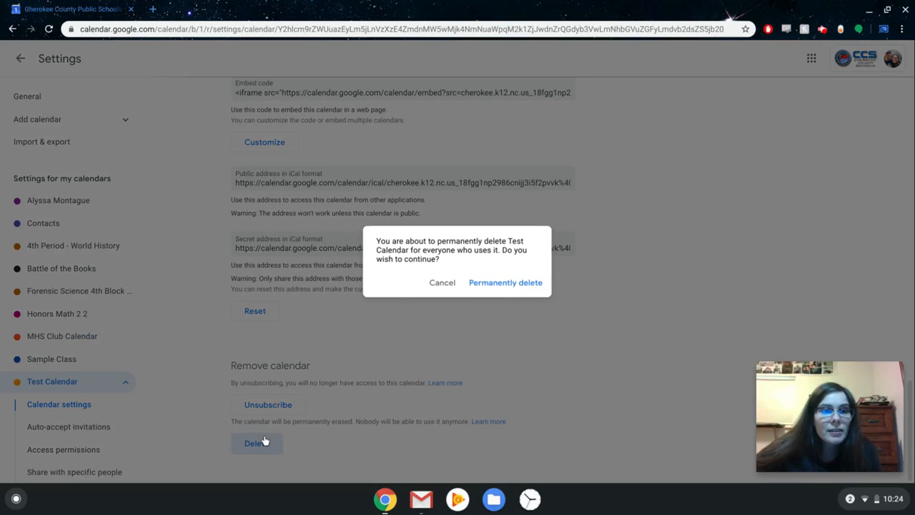
click(505, 283)
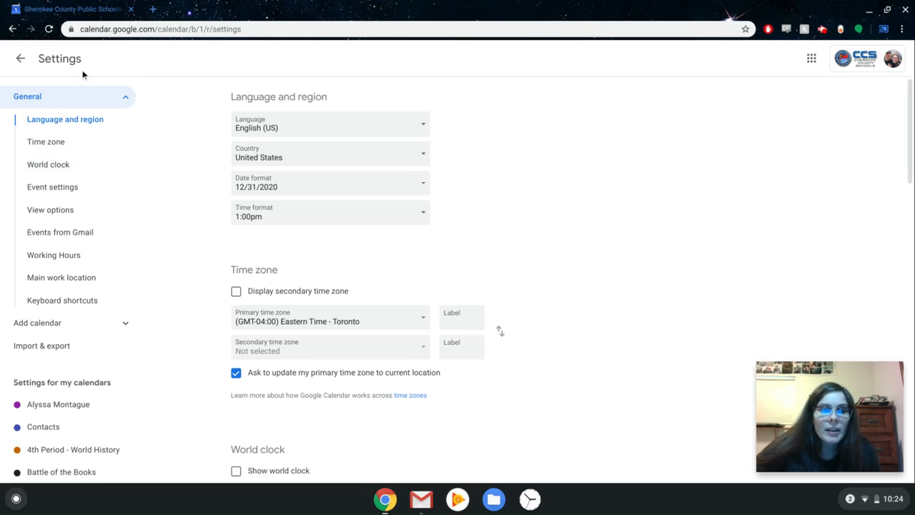
click(20, 58)
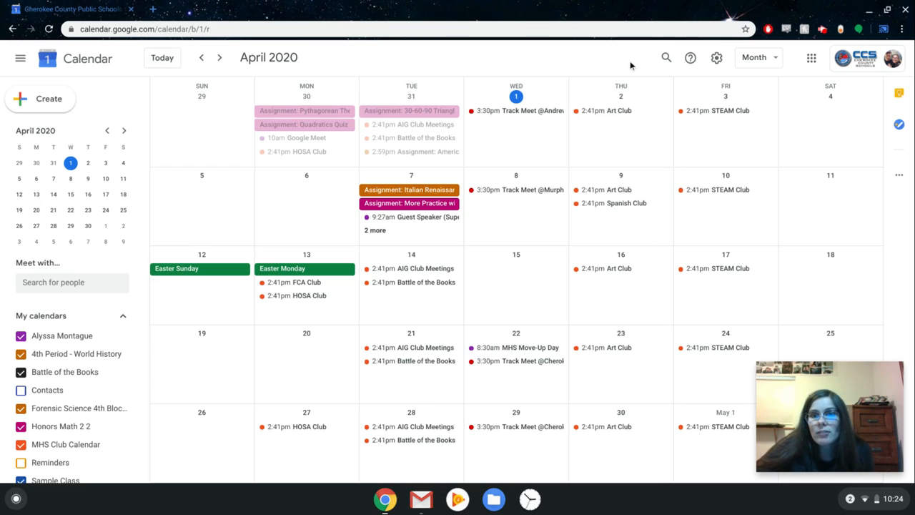
Bring up the calendar search and close it without searching
click(666, 59)
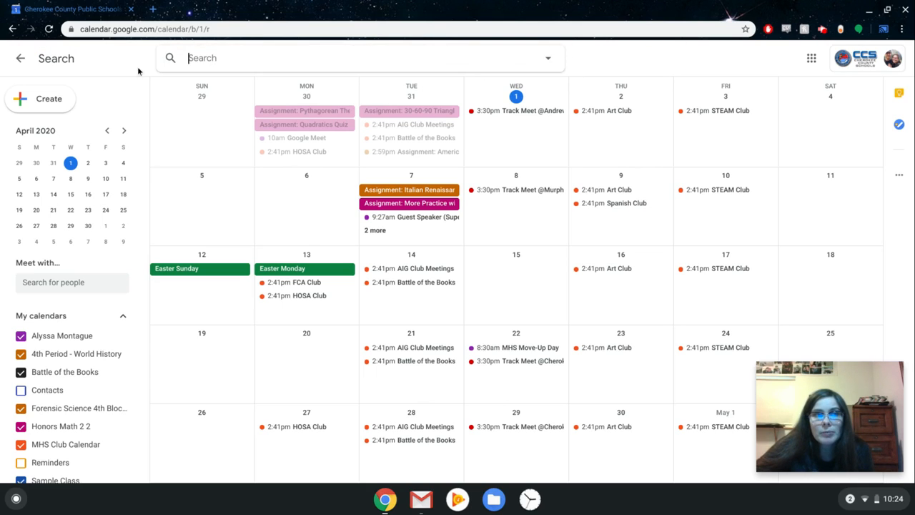
click(20, 59)
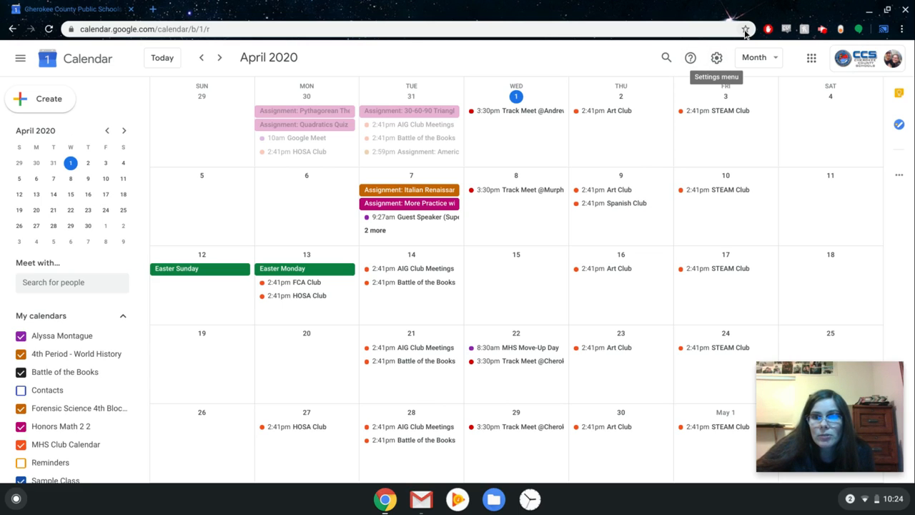
Open the general calendar settings and review the available date formats
click(719, 58)
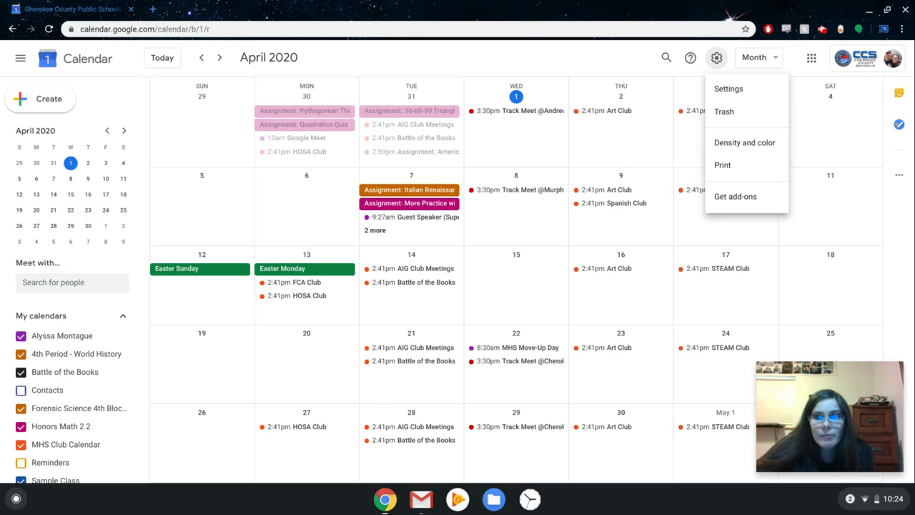
click(729, 89)
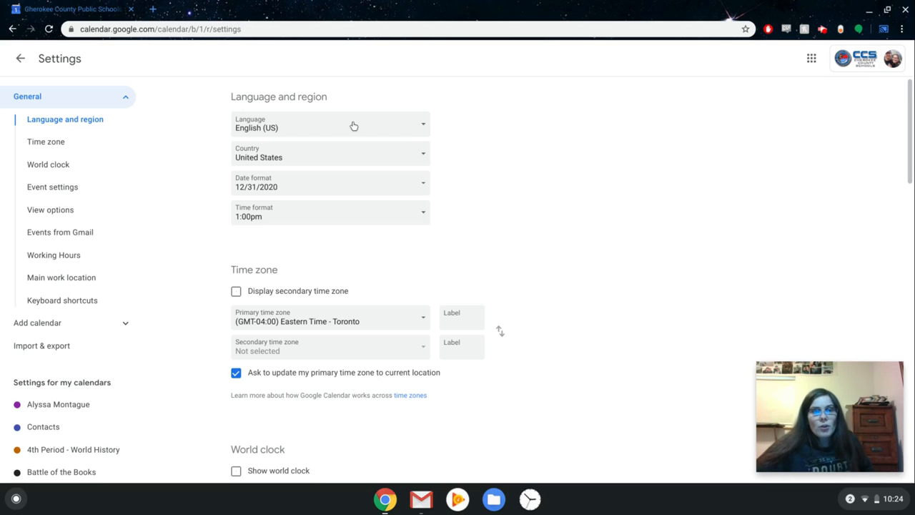
click(338, 182)
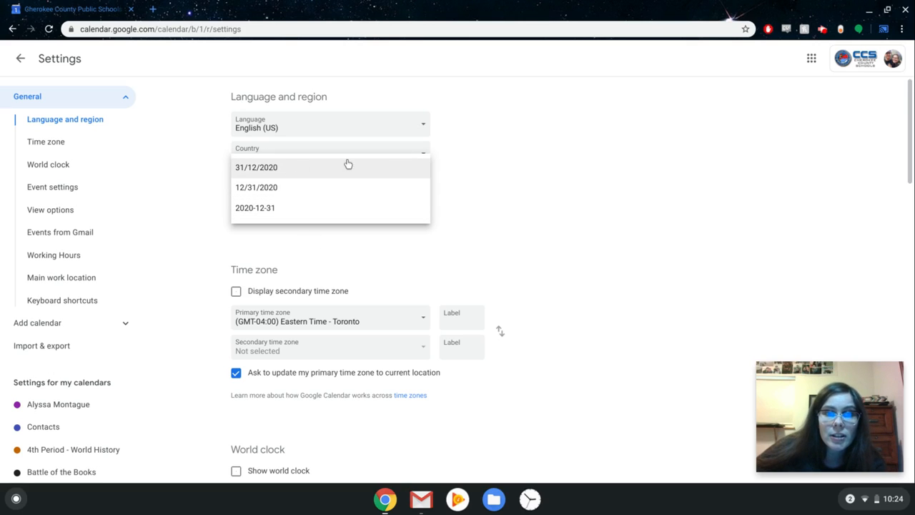
click(489, 168)
Switch the world clock display on and off again in the general settings
scroll(489, 172, down, 2)
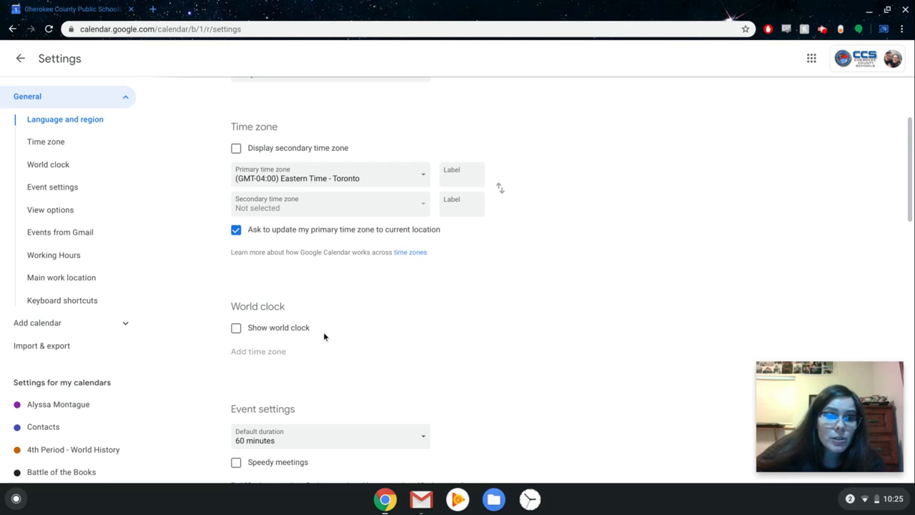
scroll(323, 336, down, 3)
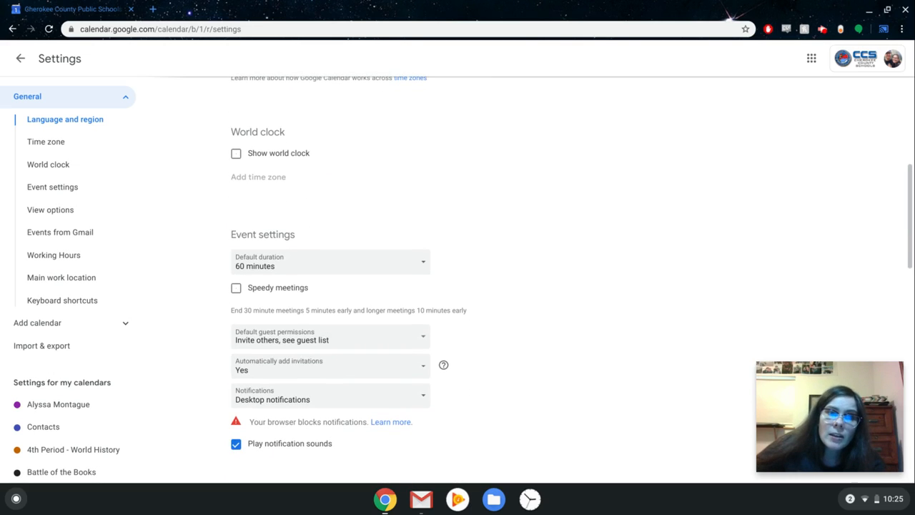
click(237, 154)
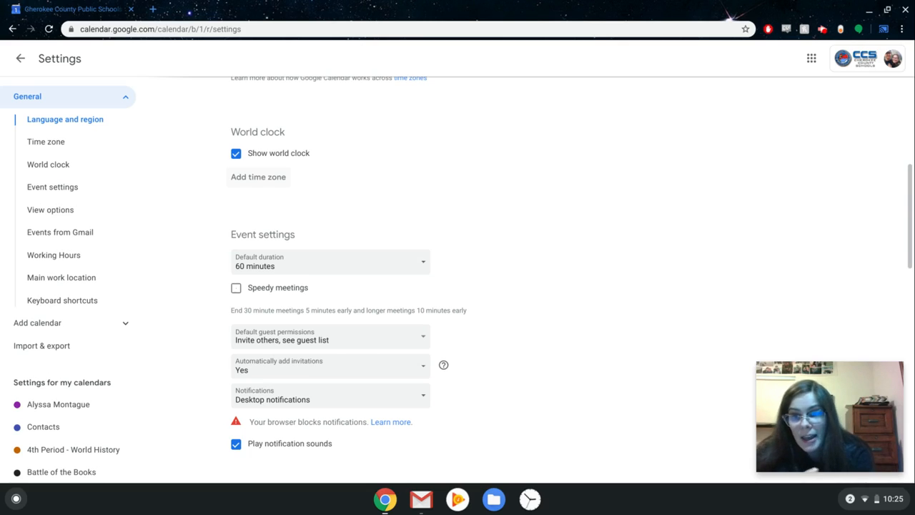
click(236, 153)
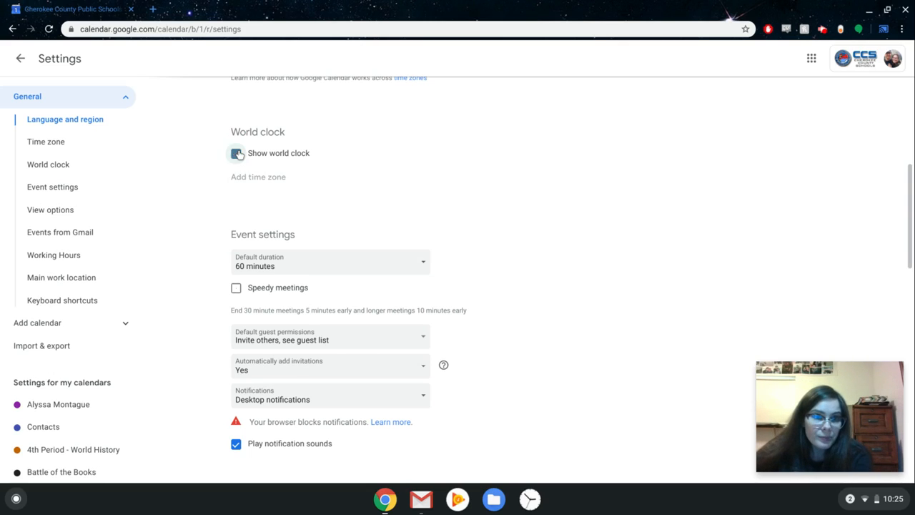
Check the default event duration and switch Speedy meetings on and off again in the event settings
scroll(336, 241, down, 3)
scroll(336, 241, down, 1)
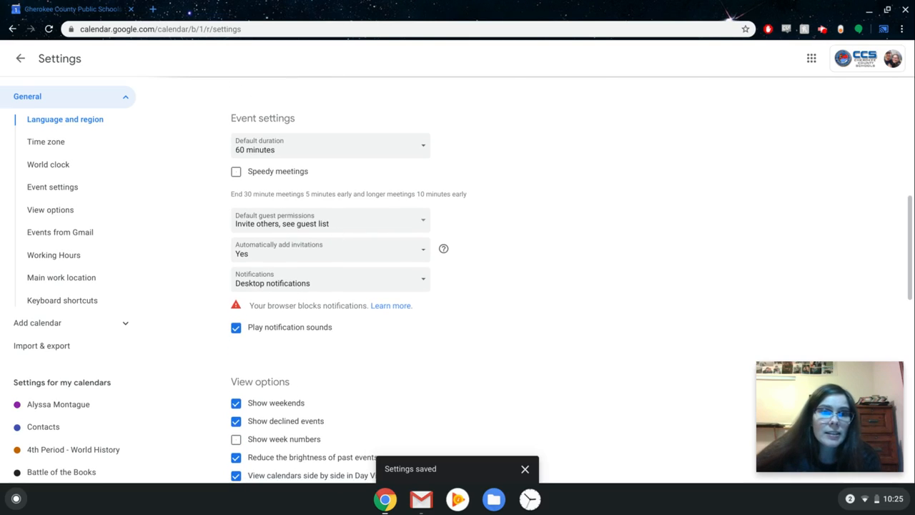
click(299, 148)
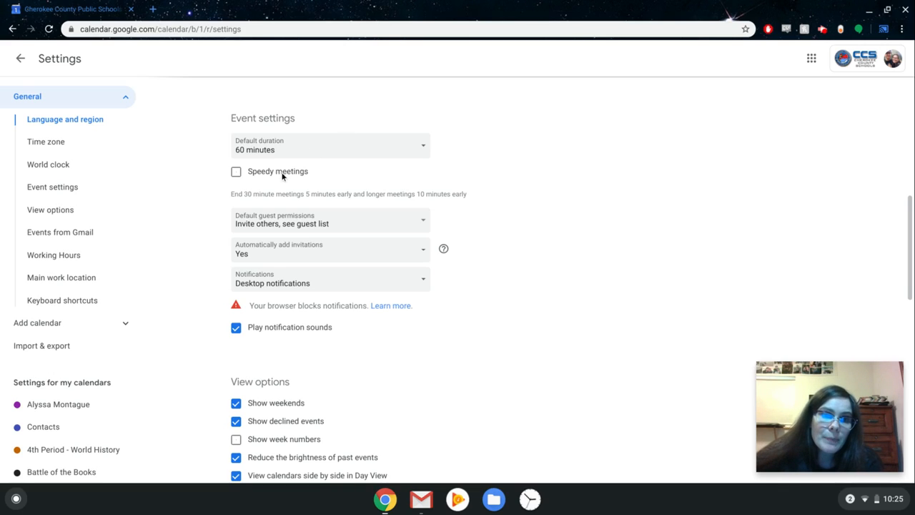
click(237, 173)
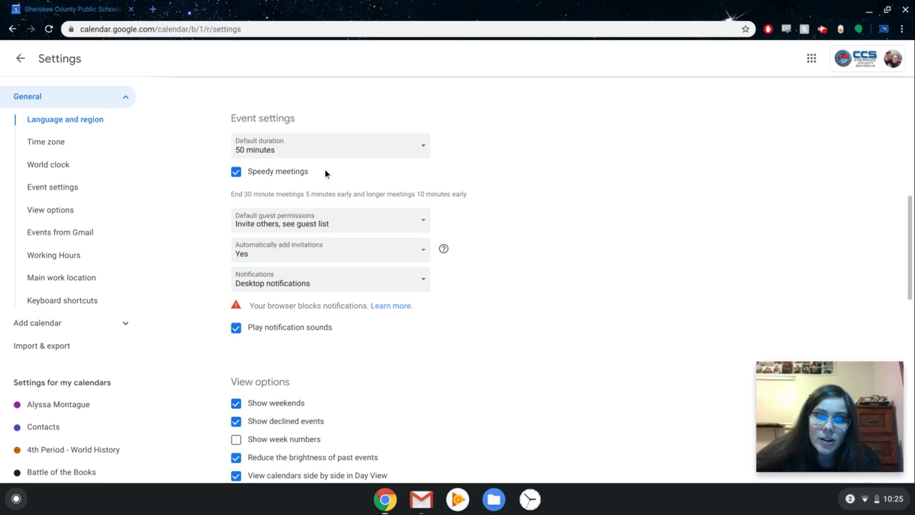
click(237, 171)
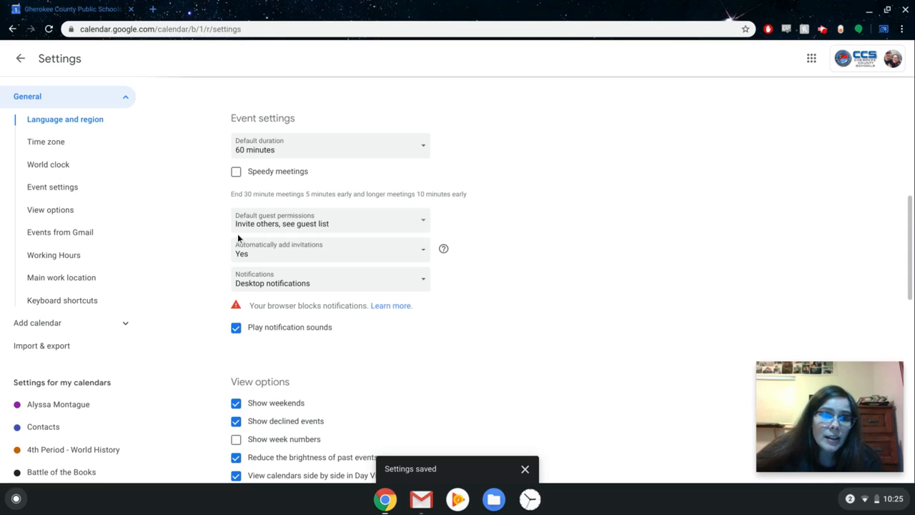
Review the choices for default guest permissions, automatically added invitations and notifications in the event settings, leaving each one as set
click(345, 225)
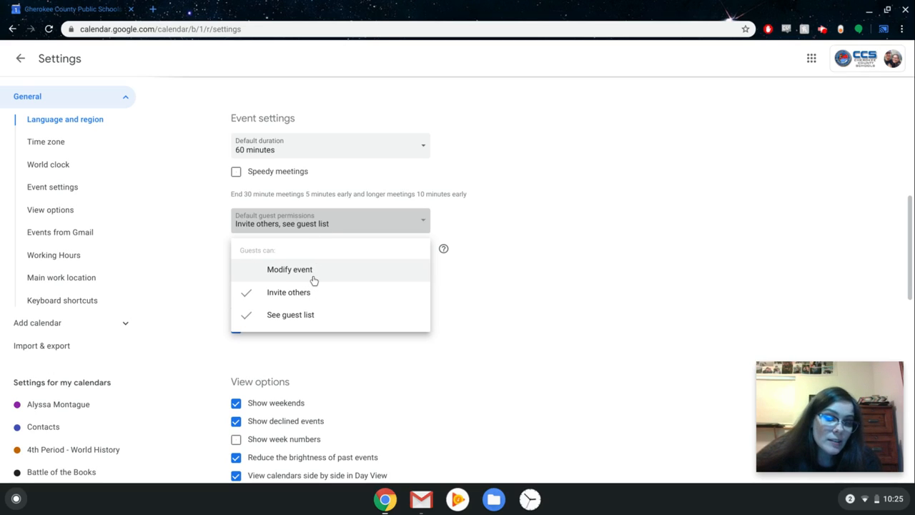
click(382, 223)
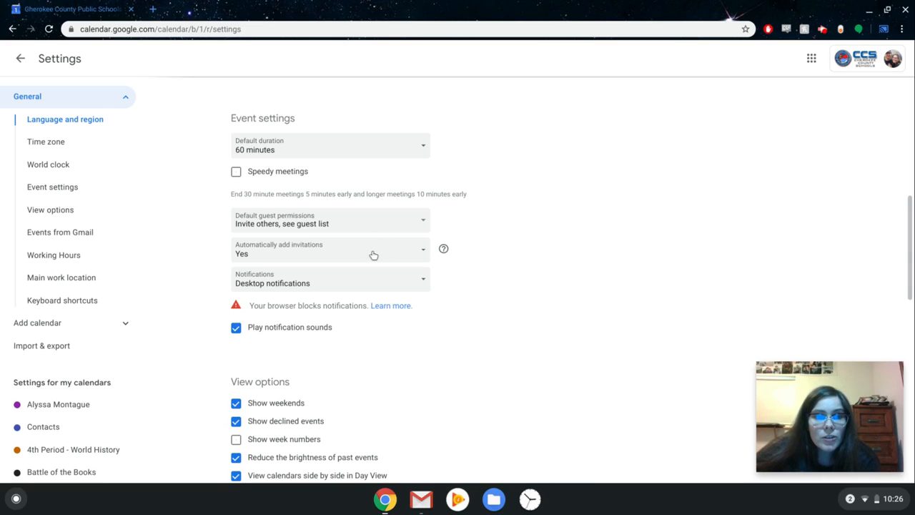
click(373, 255)
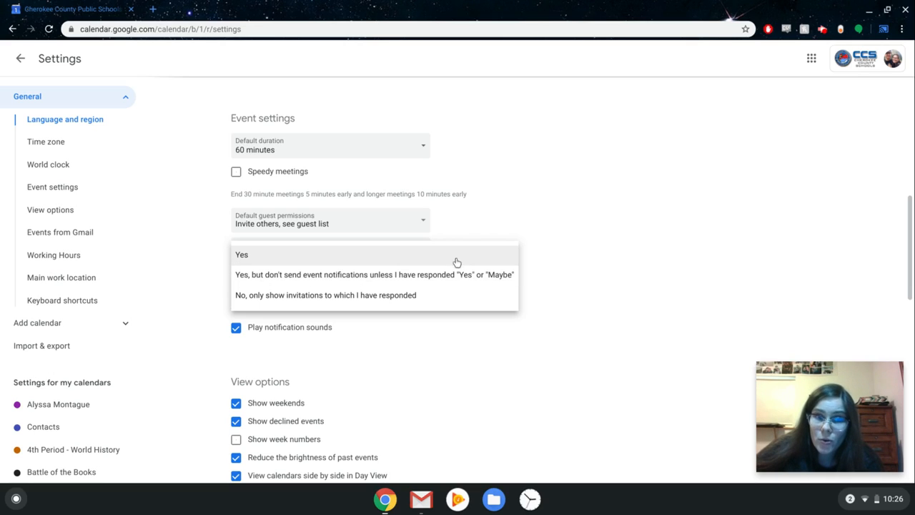
click(430, 226)
click(517, 233)
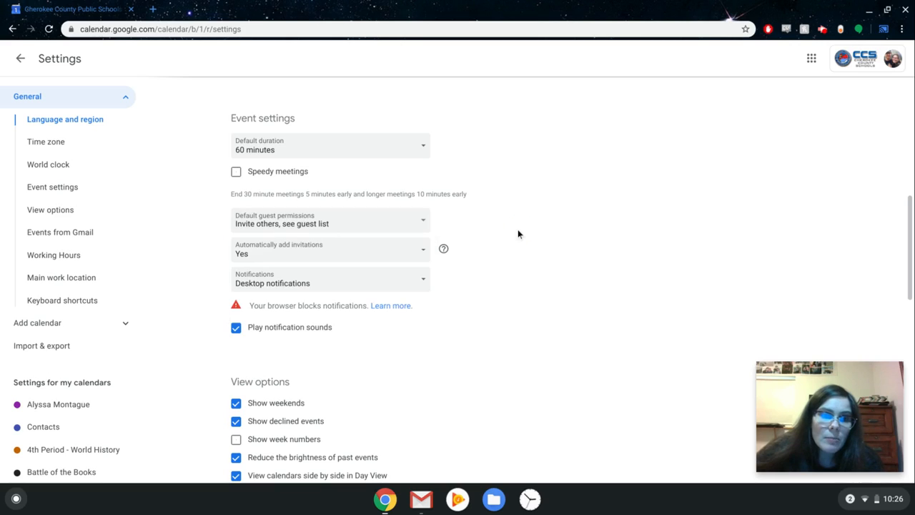
click(340, 285)
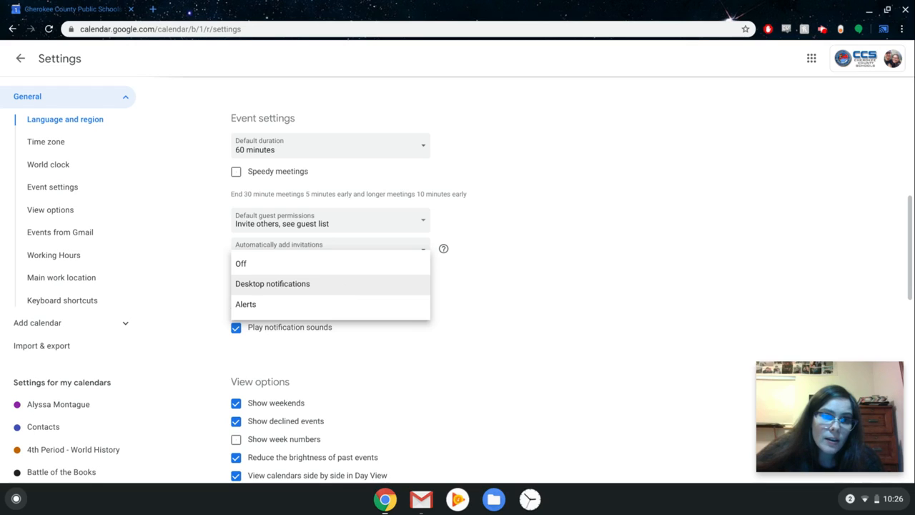
click(504, 330)
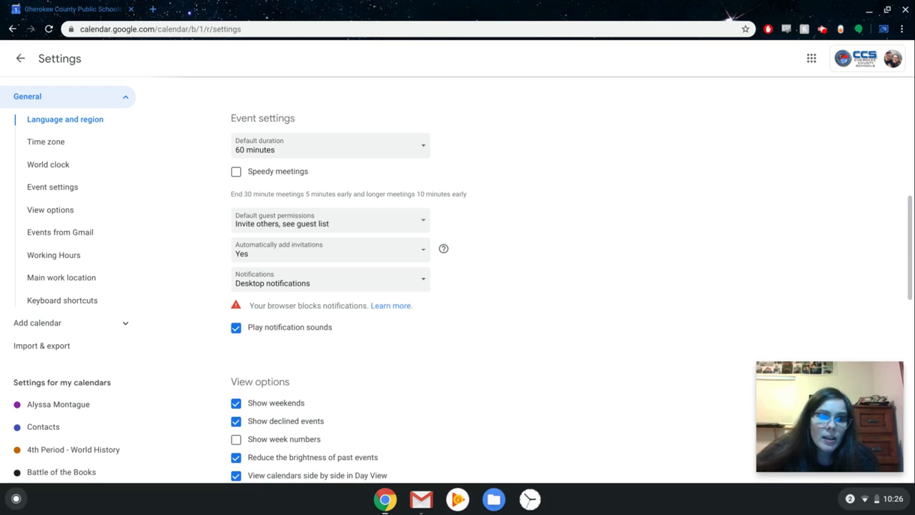
Review the view options, checking the brightness of past events in the month calendar before returning to the general settings
scroll(251, 110, down, 5)
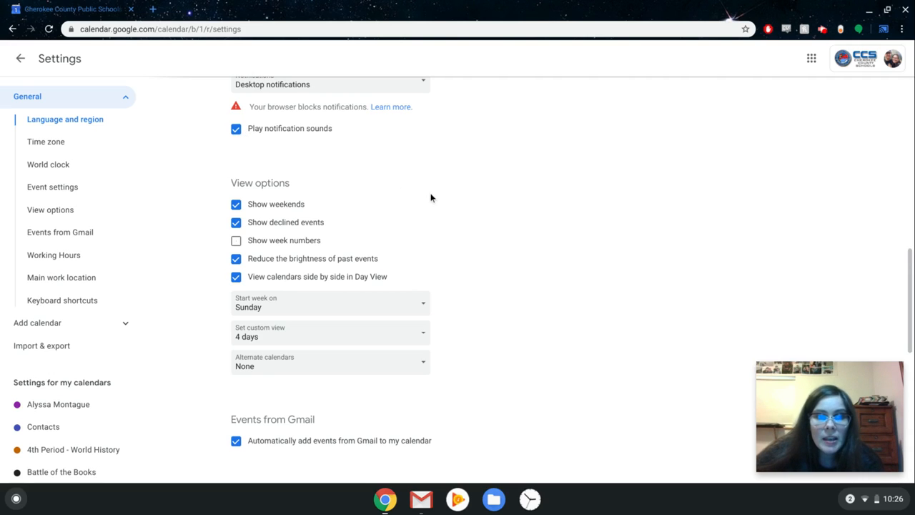
scroll(430, 198, down, 3)
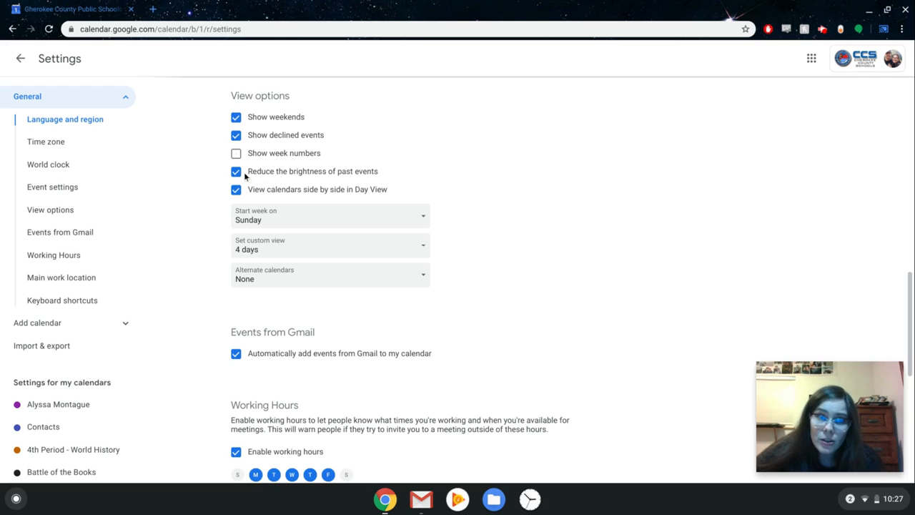
click(20, 58)
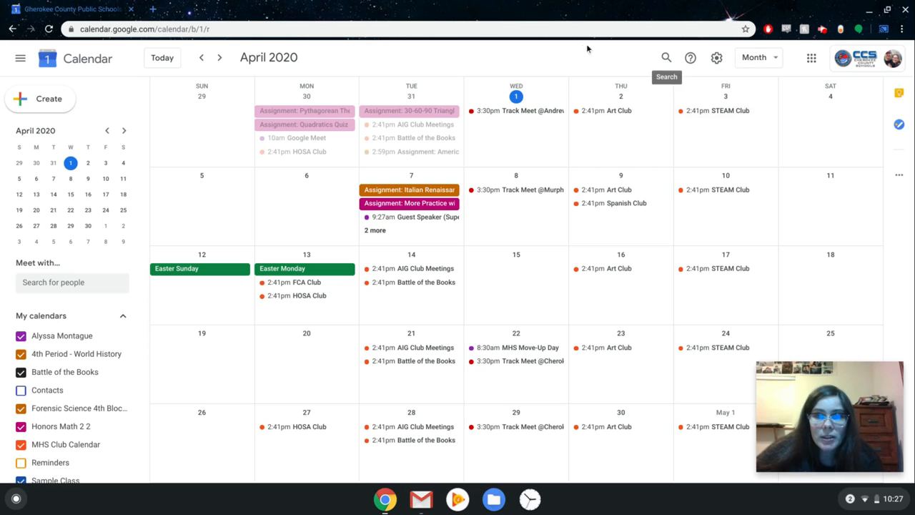
click(717, 57)
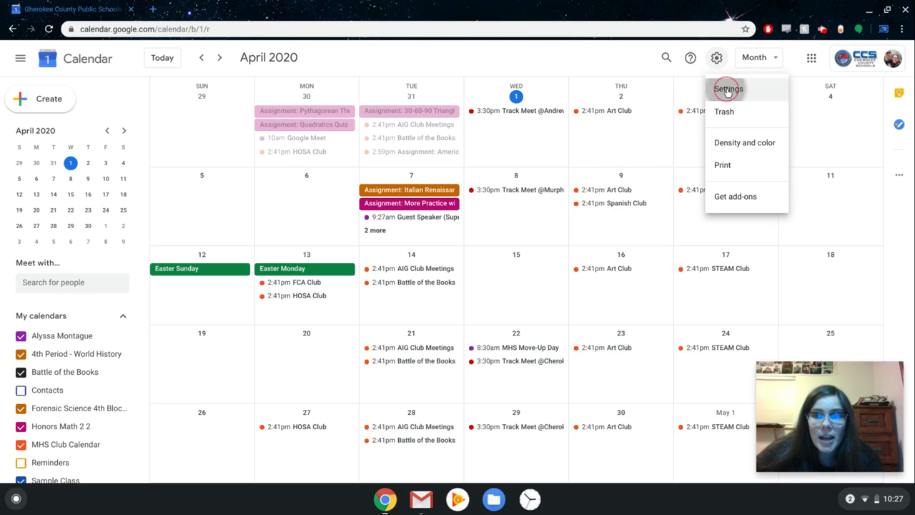
click(728, 88)
scroll(307, 268, down, 10)
scroll(307, 268, down, 5)
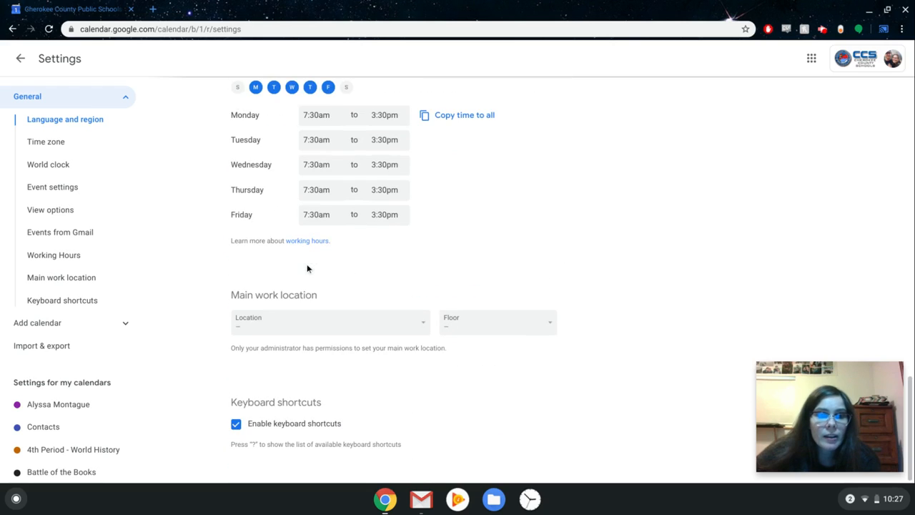
scroll(431, 310, up, 5)
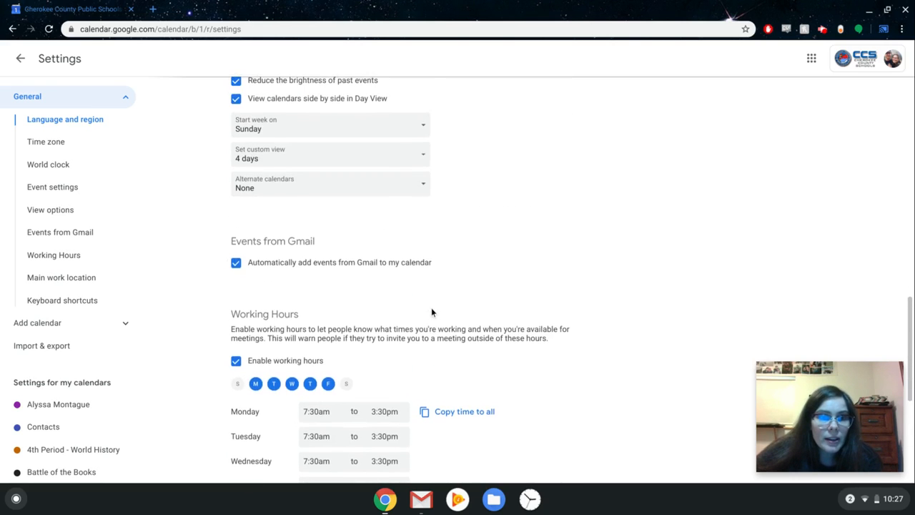
scroll(431, 310, up, 3)
scroll(431, 311, down, 4)
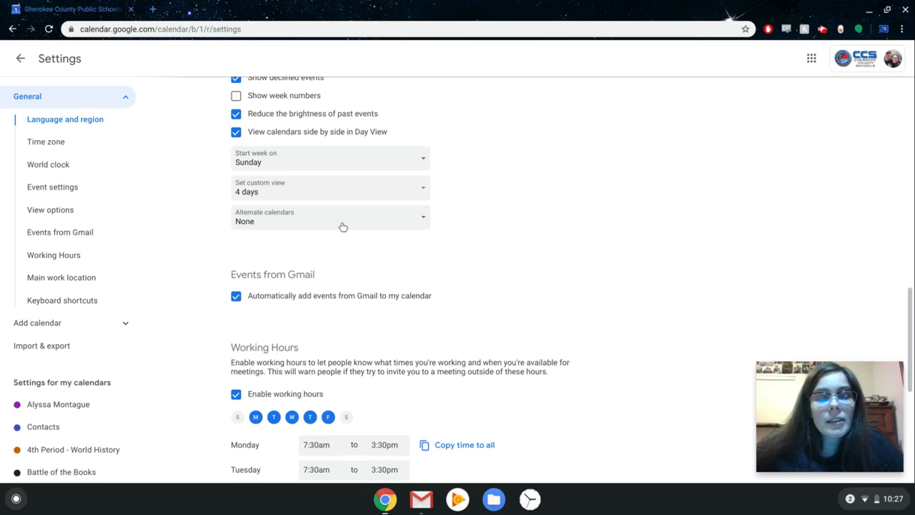
Review the working hours, main work location and keyboard shortcut settings, plus the available ways to add a calendar
scroll(306, 247, down, 3)
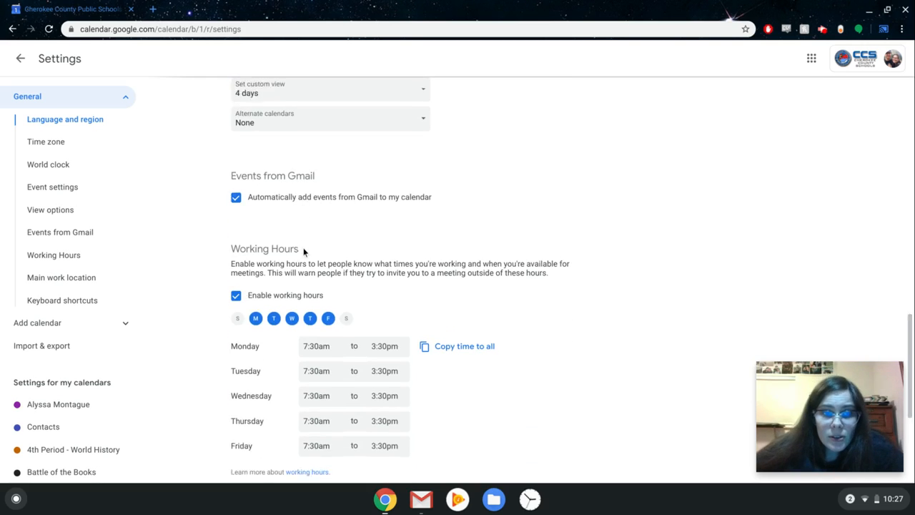
scroll(304, 250, down, 1)
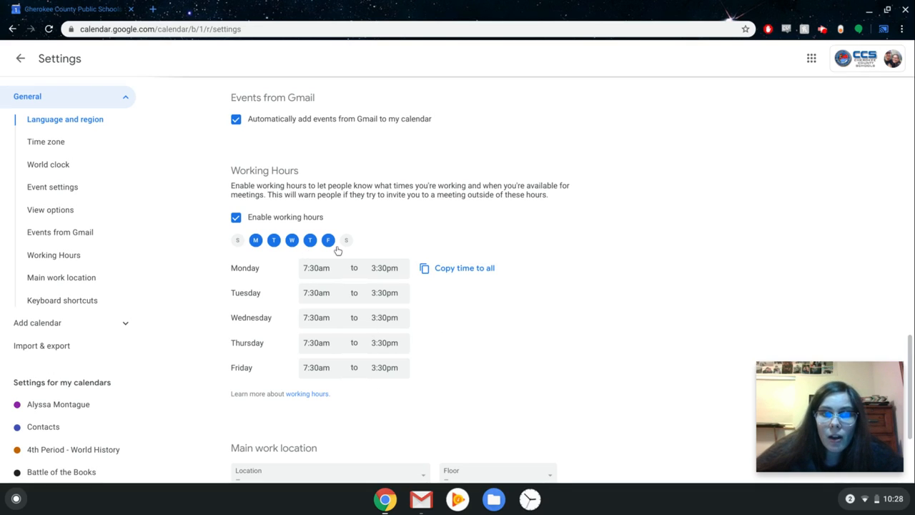
scroll(458, 386, down, 2)
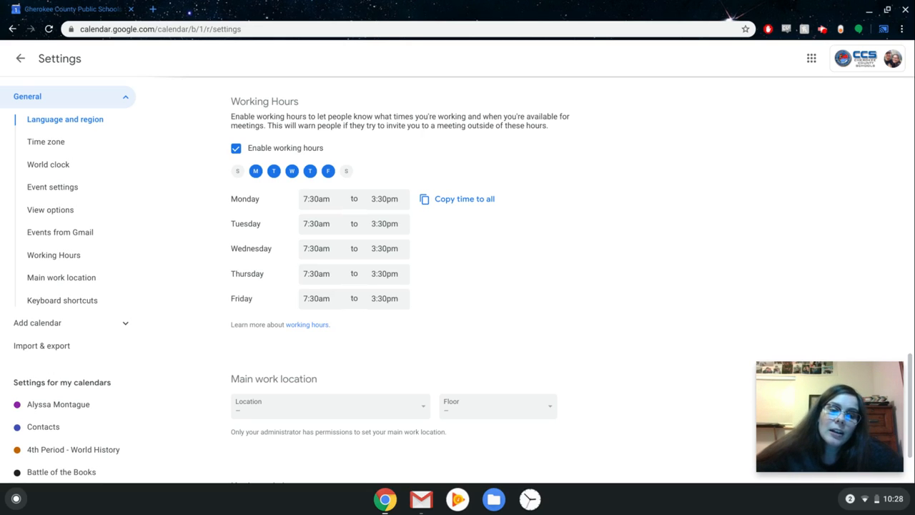
scroll(458, 286, down, 2)
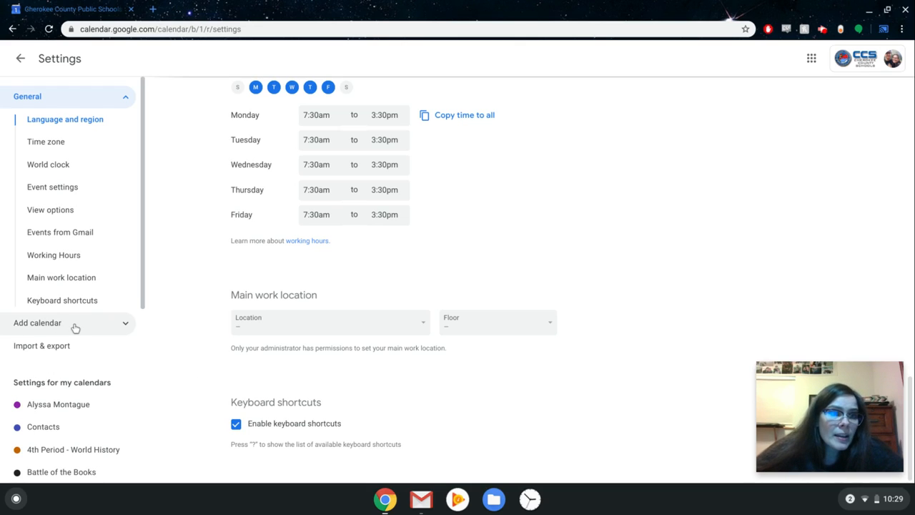
click(123, 326)
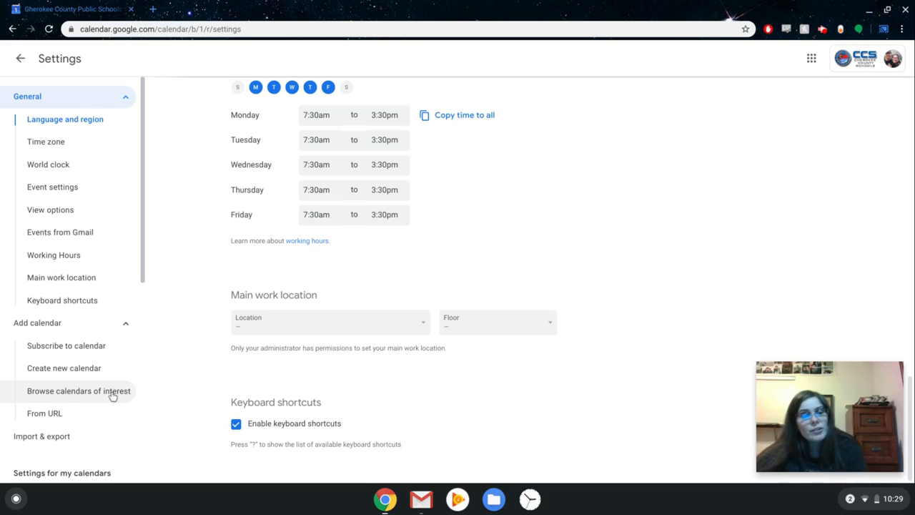
click(126, 326)
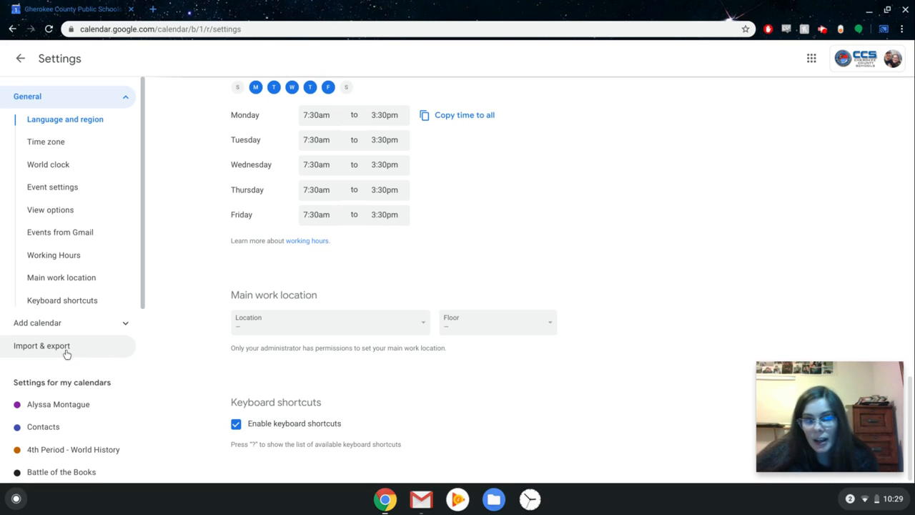
Open the settings of the account owner's personal calendar and review its sharing, notification, integration and removal sections
scroll(66, 354, down, 3)
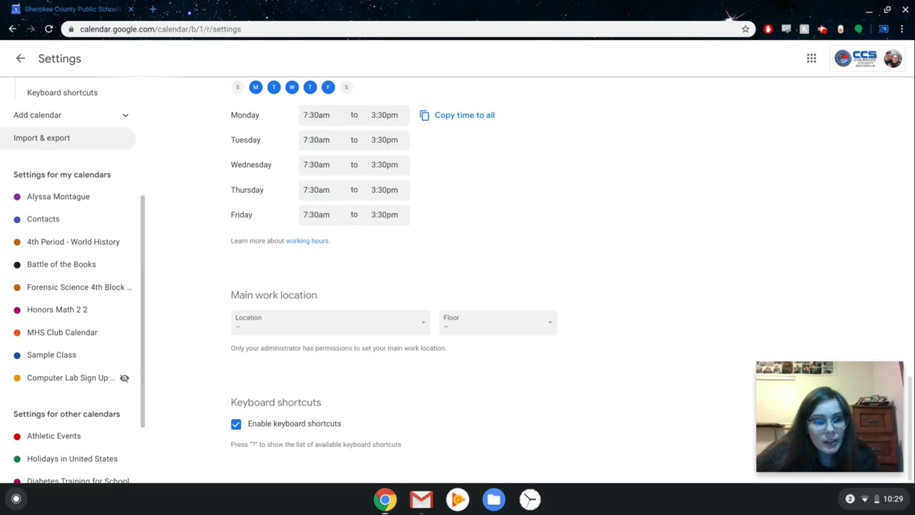
click(72, 190)
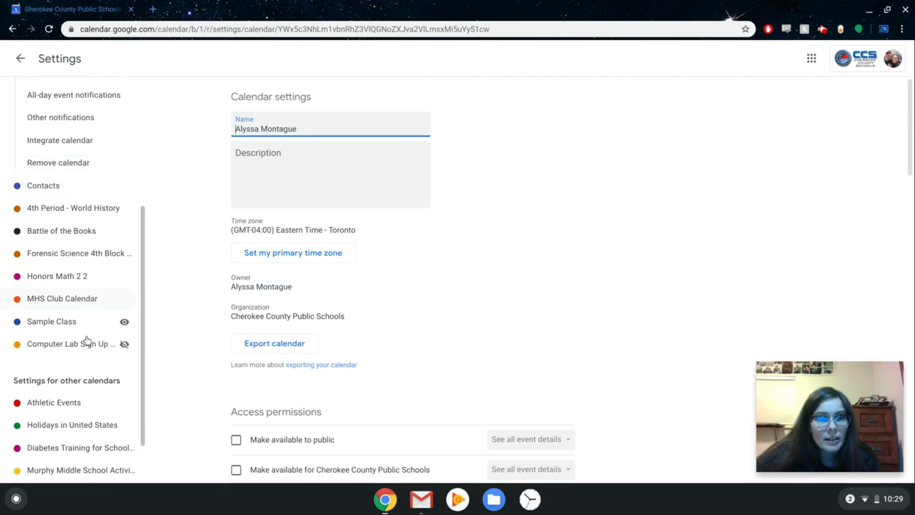
scroll(102, 345, down, 2)
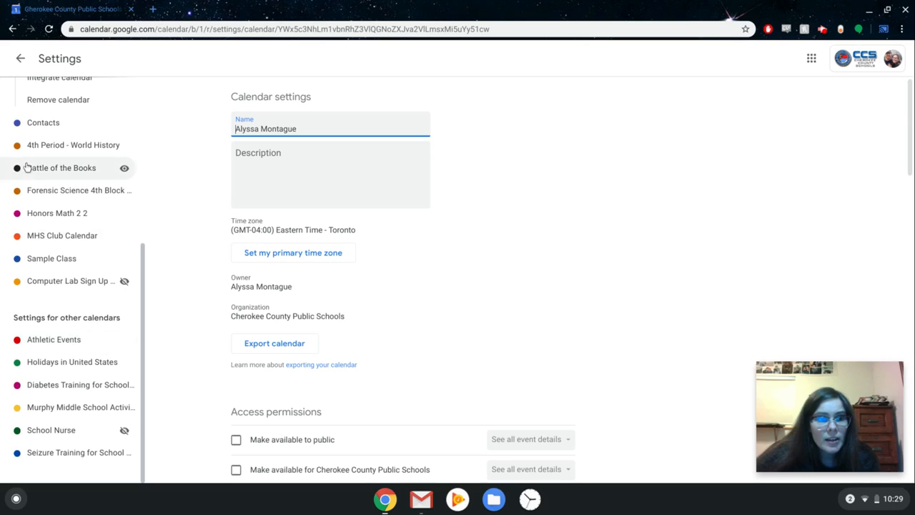
scroll(51, 260, up, 5)
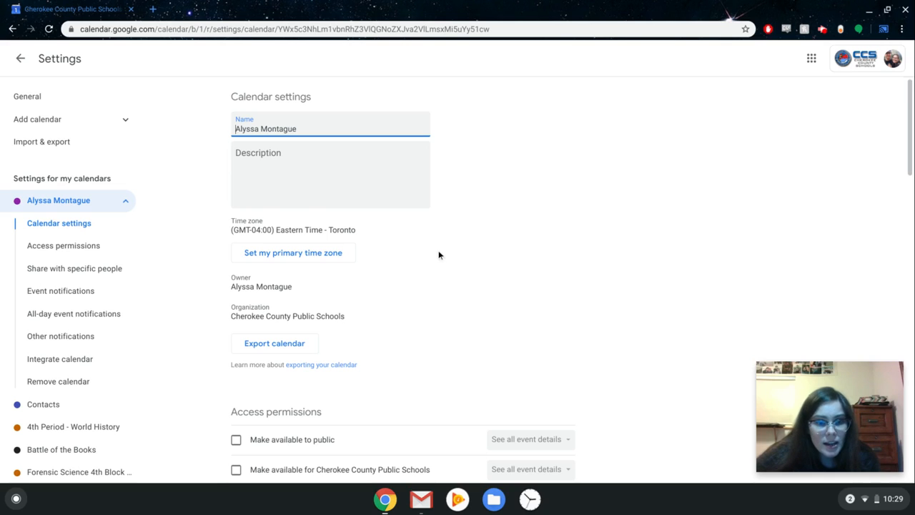
scroll(438, 254, down, 5)
scroll(438, 254, down, 5)
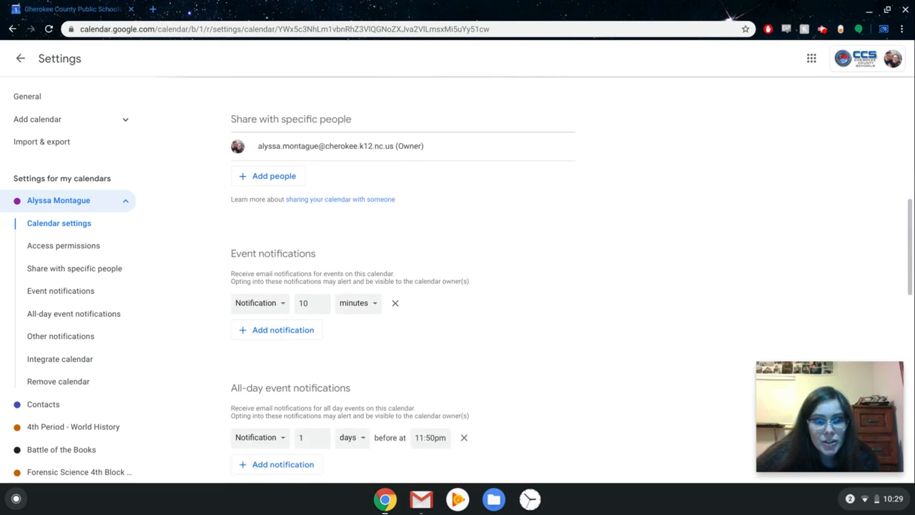
scroll(457, 280, down, 6)
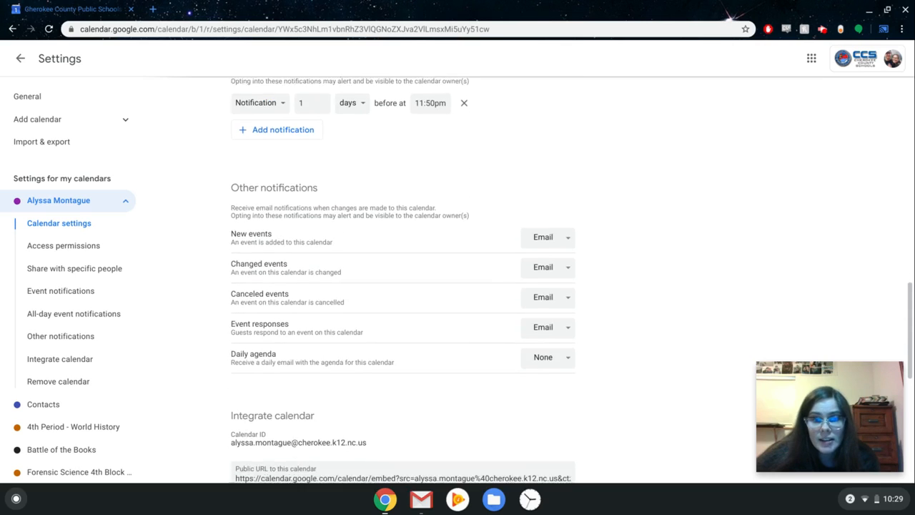
scroll(458, 280, down, 1)
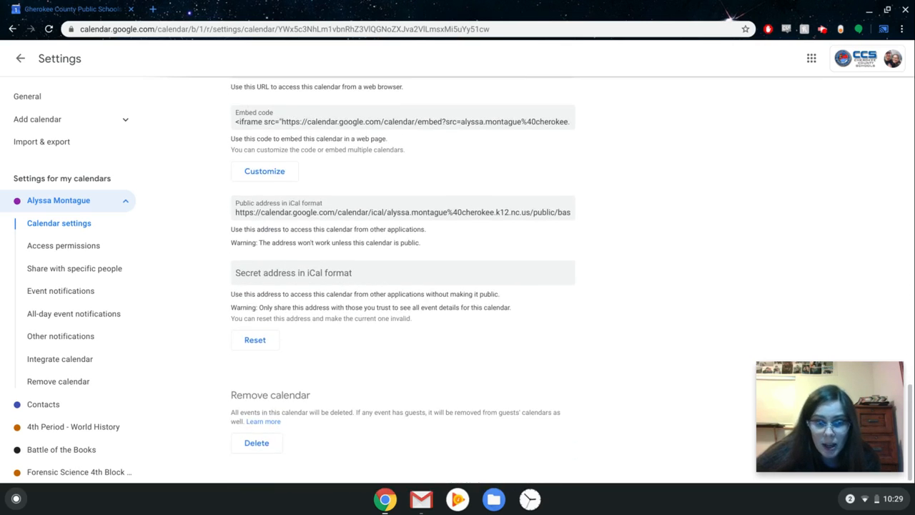
scroll(457, 280, up, 9)
scroll(457, 280, up, 5)
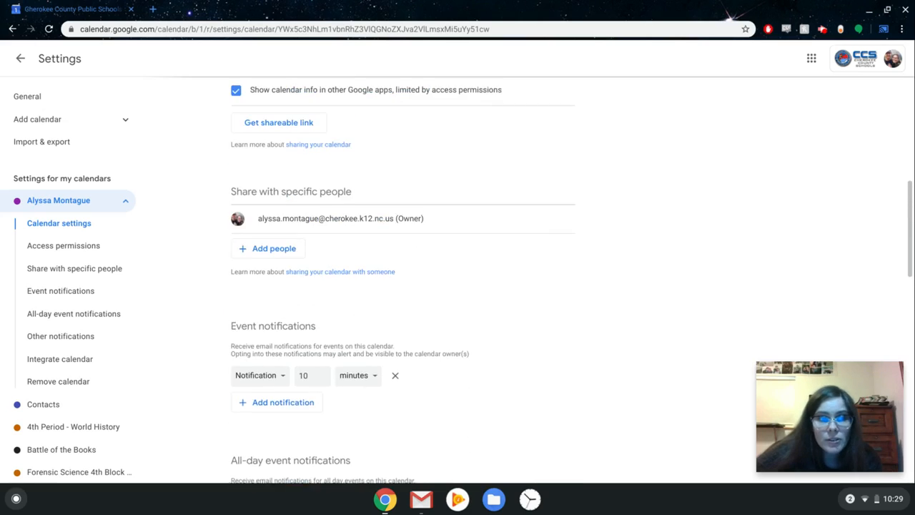
scroll(458, 280, up, 3)
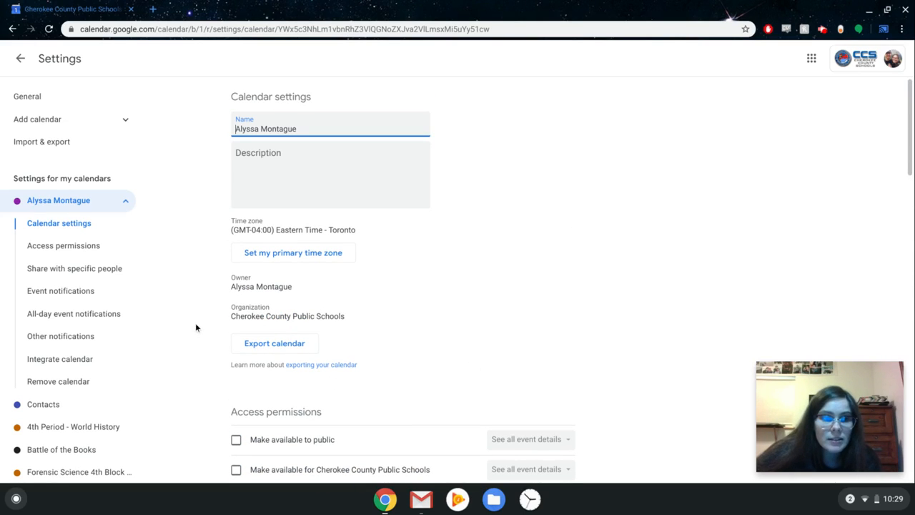
Open the Battle of the Books calendar's settings and review its invitation, sharing, notification, integration and removal sections
scroll(126, 402, down, 5)
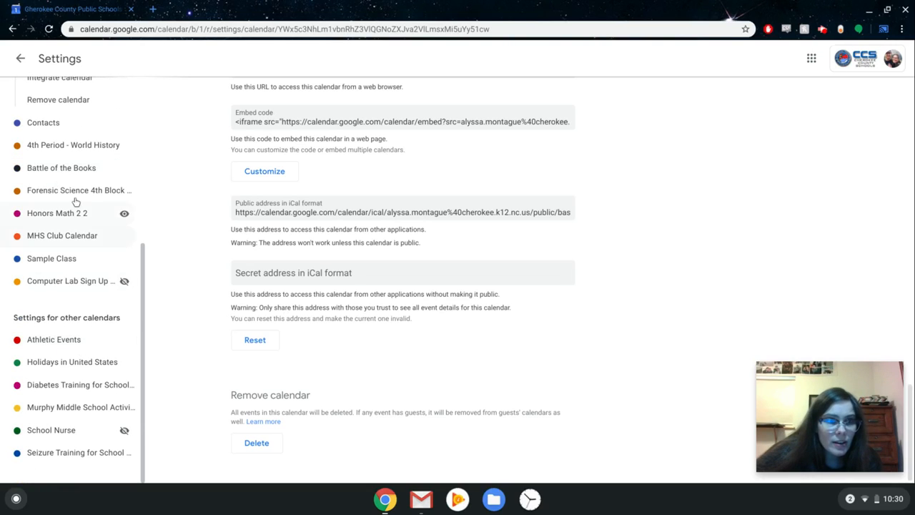
click(74, 173)
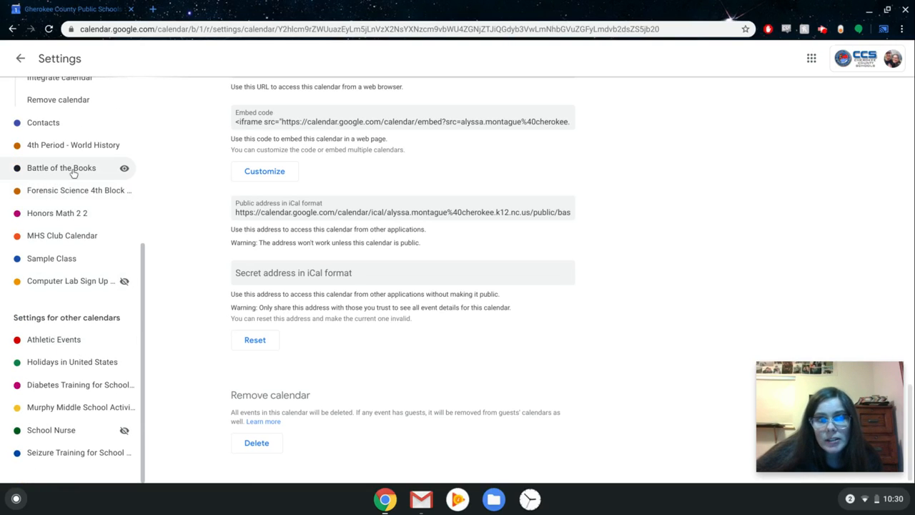
scroll(546, 304, down, 7)
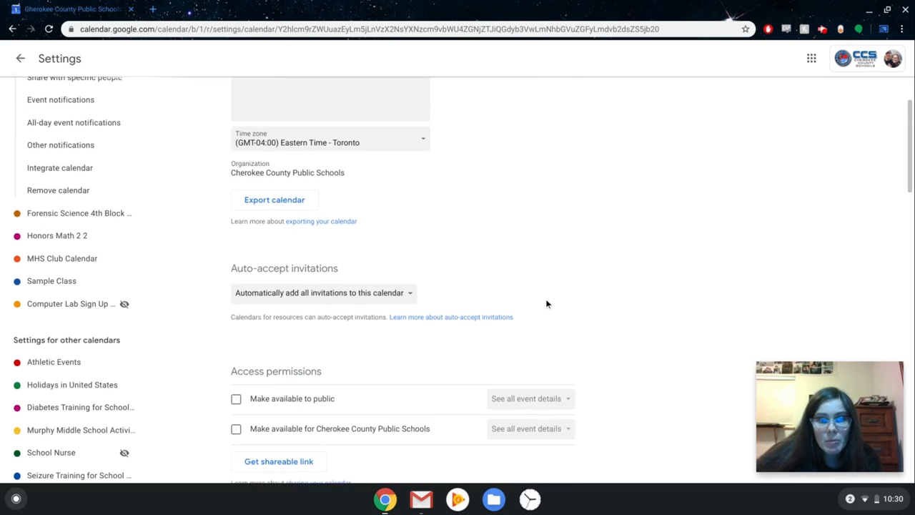
scroll(411, 279, down, 5)
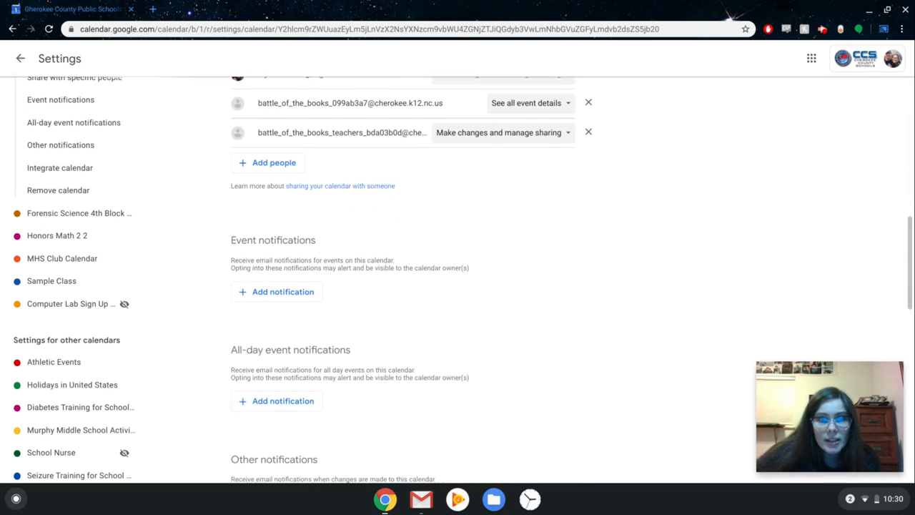
scroll(458, 279, down, 6)
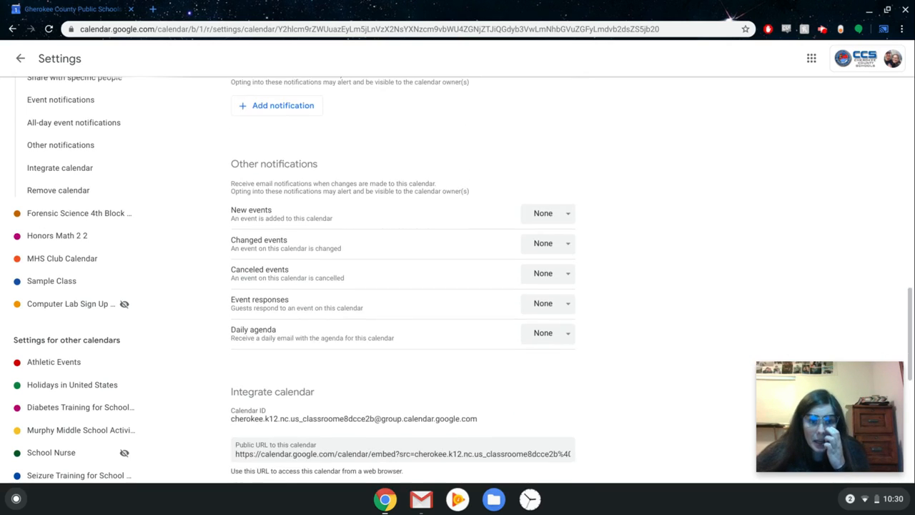
scroll(402, 279, down, 2)
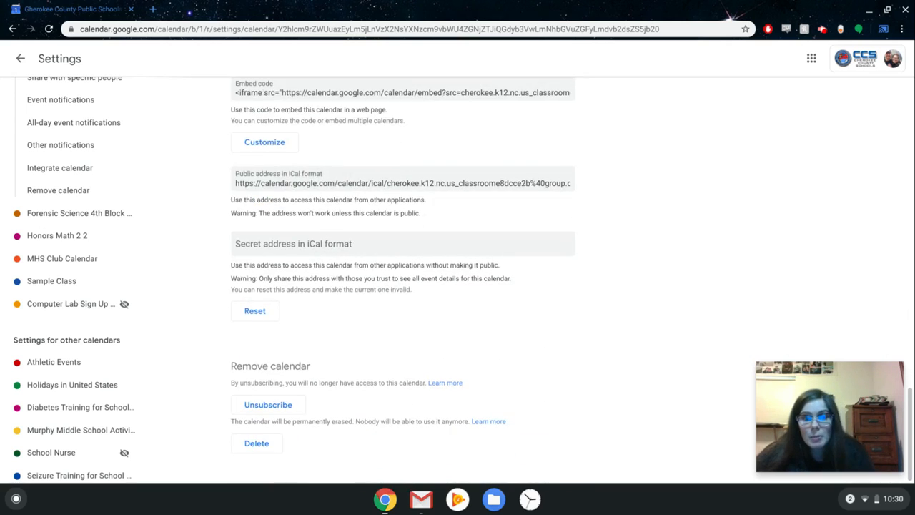
scroll(403, 279, up, 18)
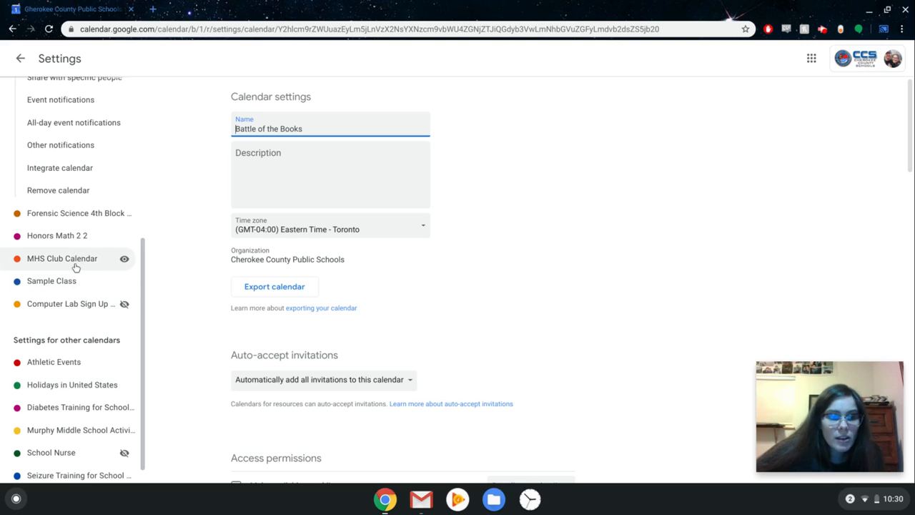
Open the Athletic Events calendar's settings from the other calendars and review its permission and notification sections
scroll(76, 267, up, 3)
scroll(77, 267, up, 3)
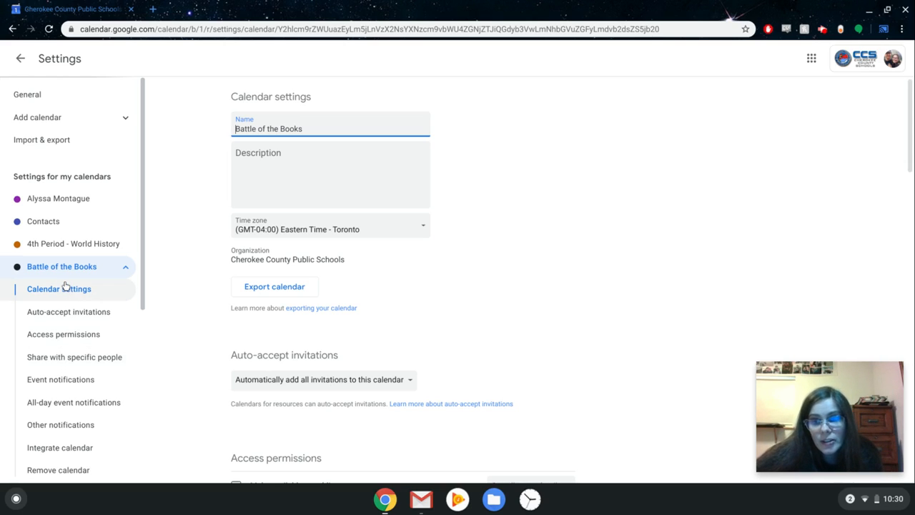
scroll(65, 286, down, 3)
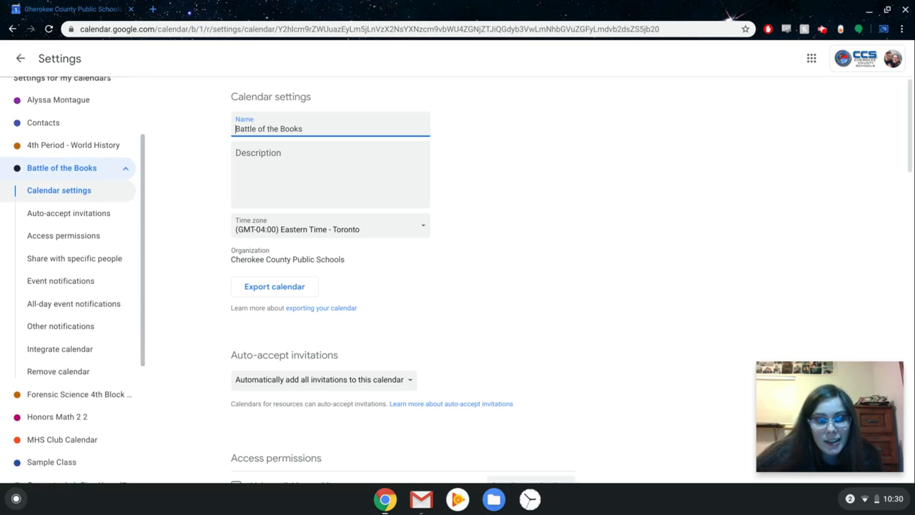
scroll(39, 433, down, 5)
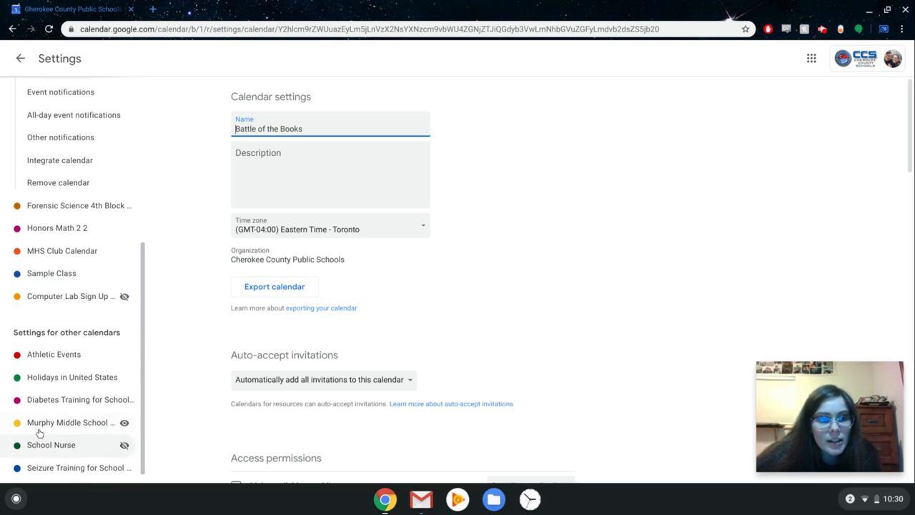
click(62, 354)
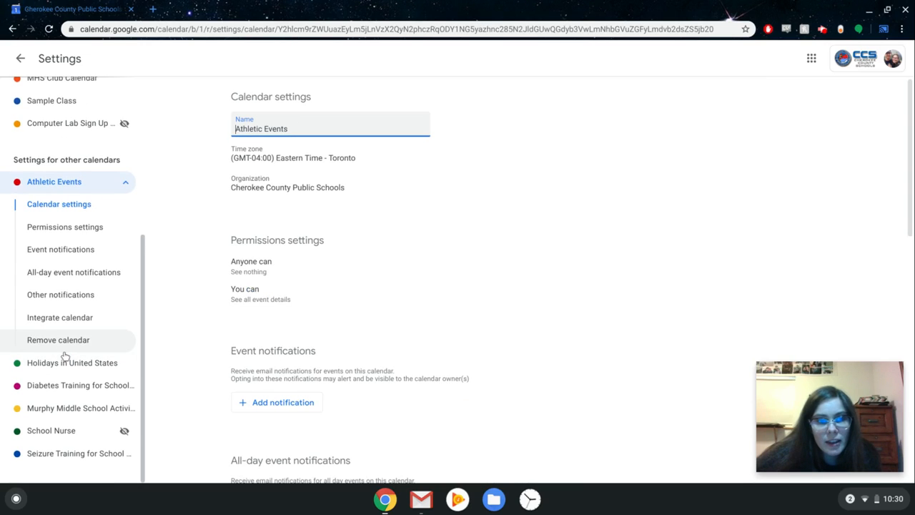
scroll(516, 212, down, 5)
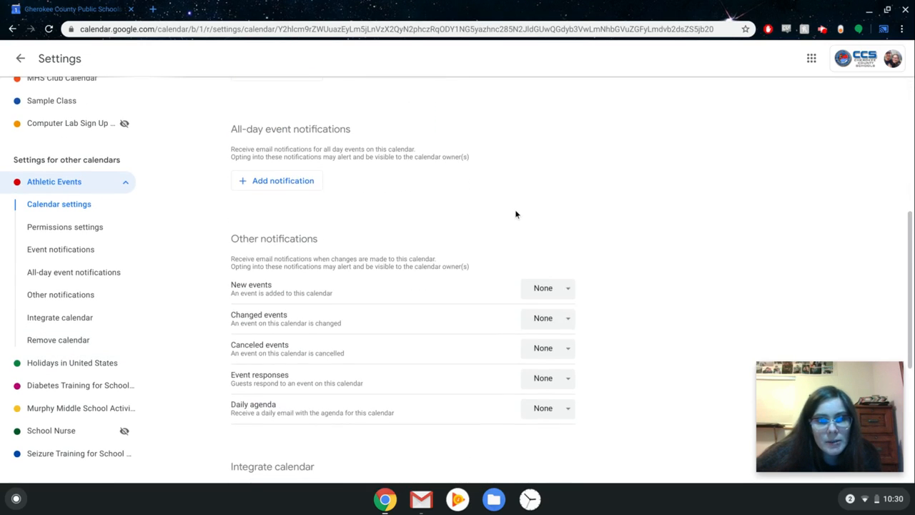
scroll(516, 213, down, 2)
scroll(278, 309, up, 5)
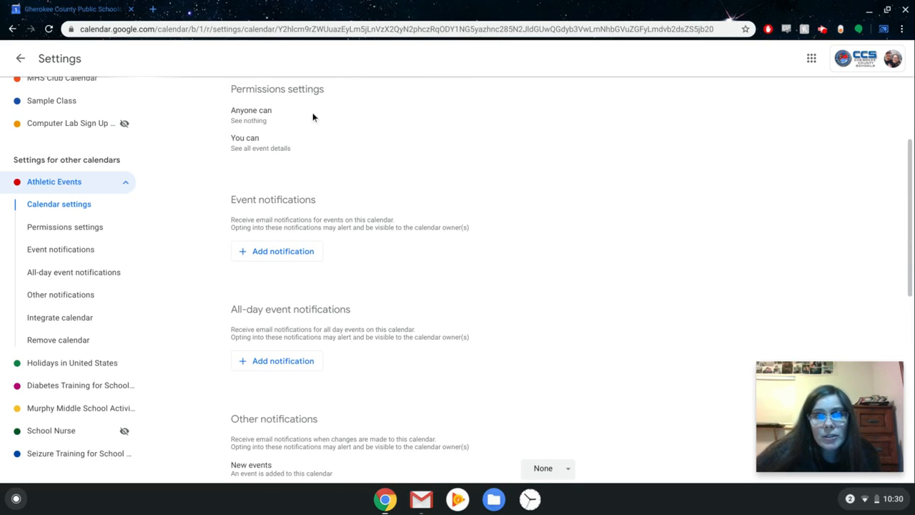
scroll(313, 118, up, 1)
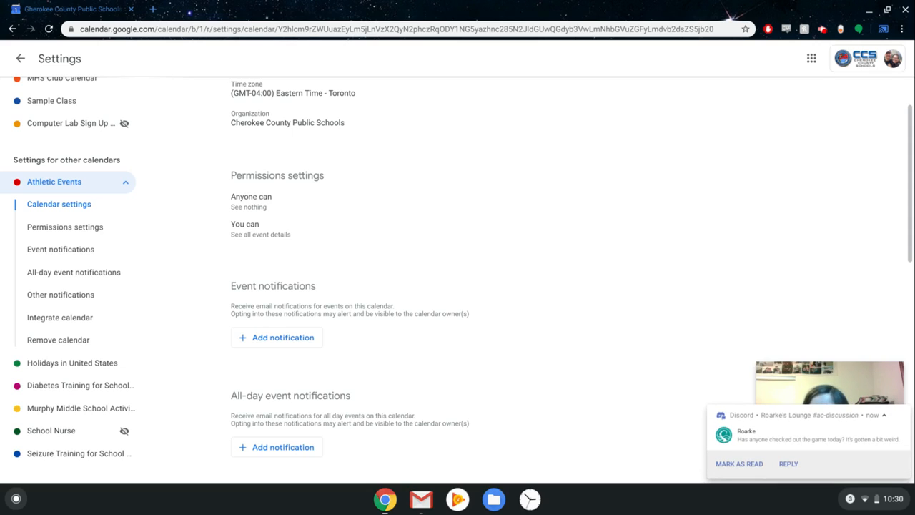
Dismiss the chat notification and review the Athletic Events calendar's integration and removal sections before returning to the month calendar
mouse_move(816, 413)
click(903, 412)
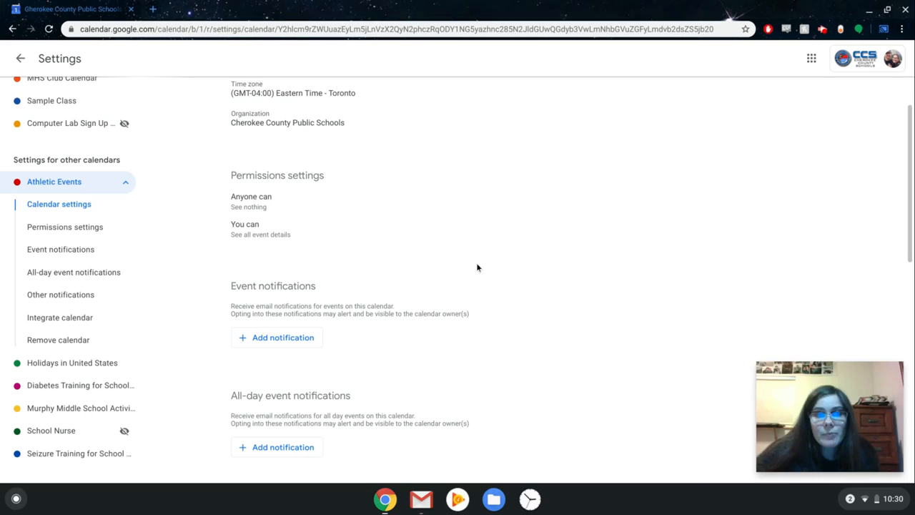
scroll(434, 231, down, 3)
scroll(433, 231, down, 5)
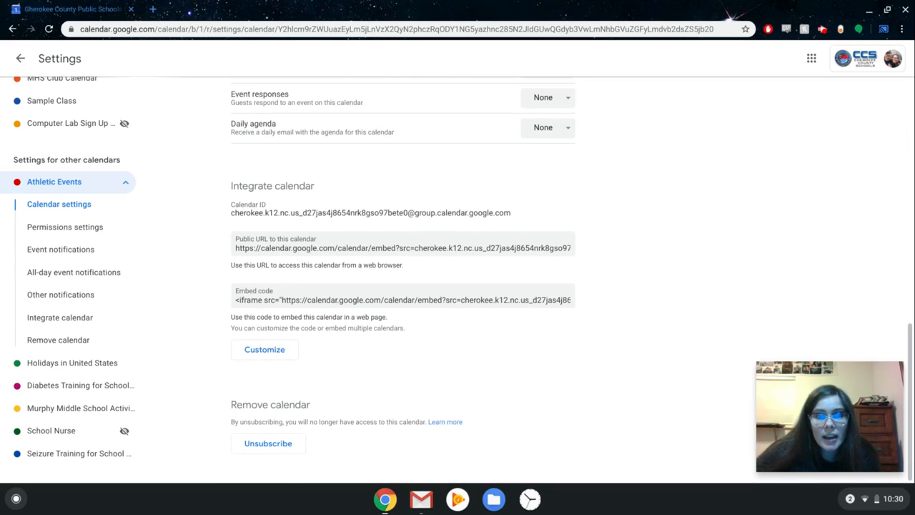
scroll(433, 230, up, 8)
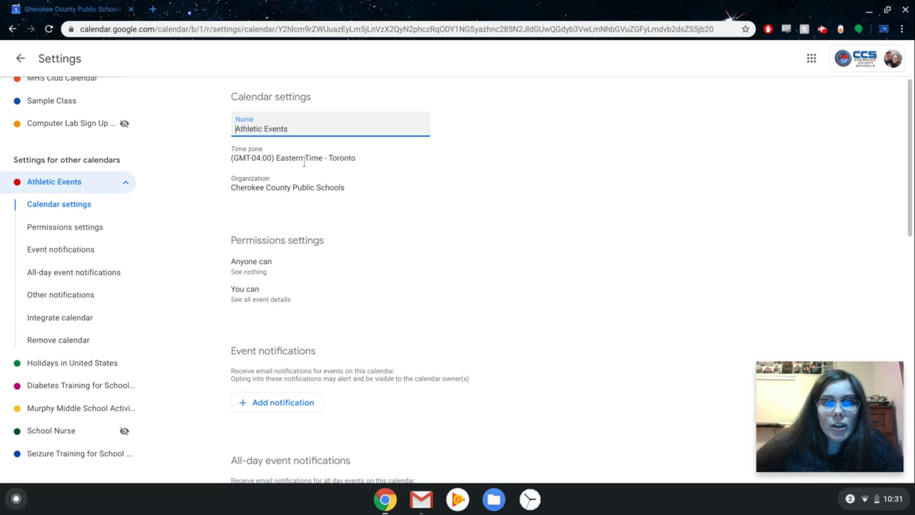
click(22, 60)
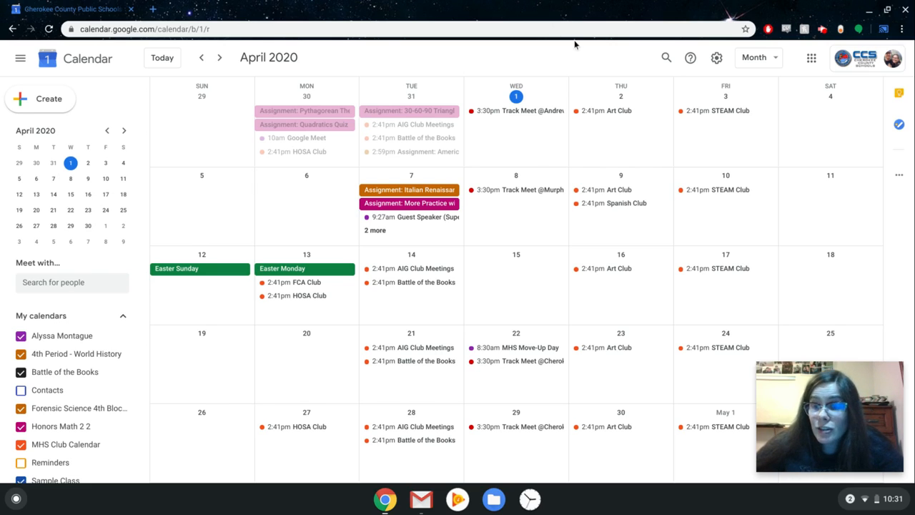
Start a new event on April 1, 2020, giving it a time slot from 11:00am to 12:00pm
click(519, 127)
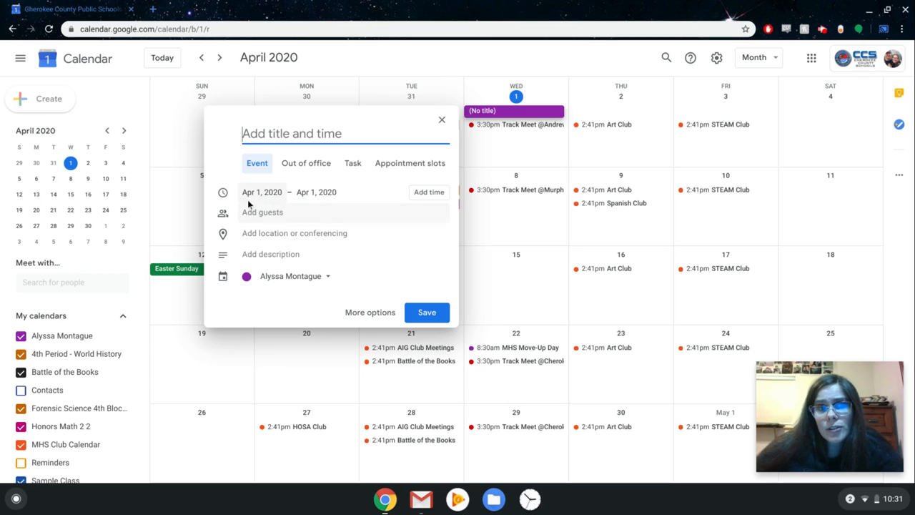
click(435, 198)
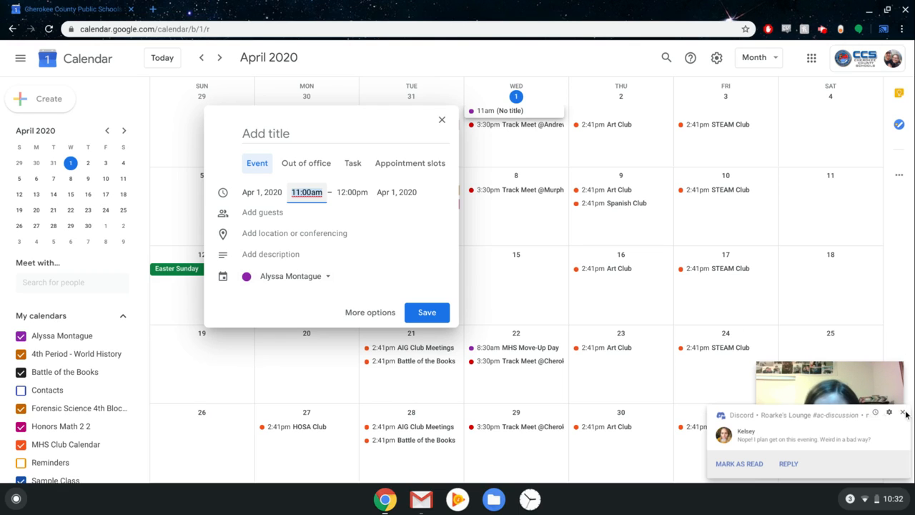
click(906, 413)
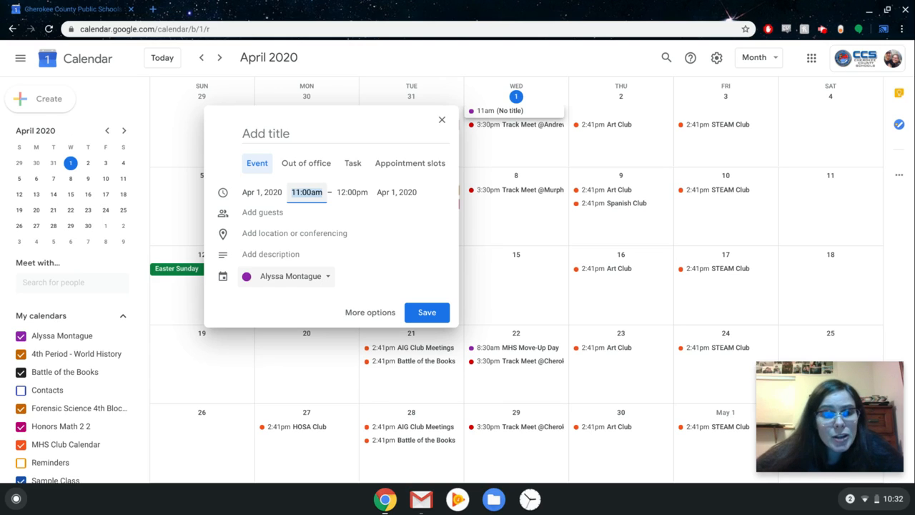
Try assigning the event to the MHS Club Calendar, and switch it back to the account owner's personal calendar
click(328, 278)
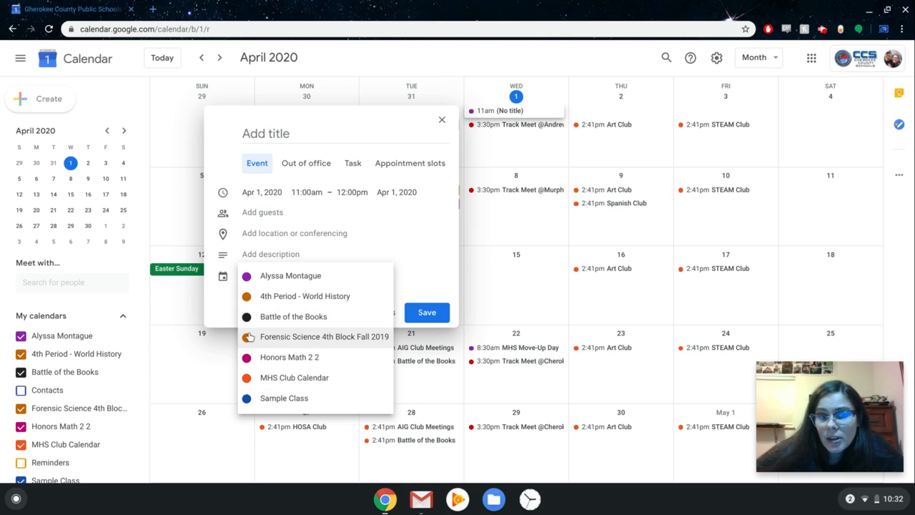
click(285, 388)
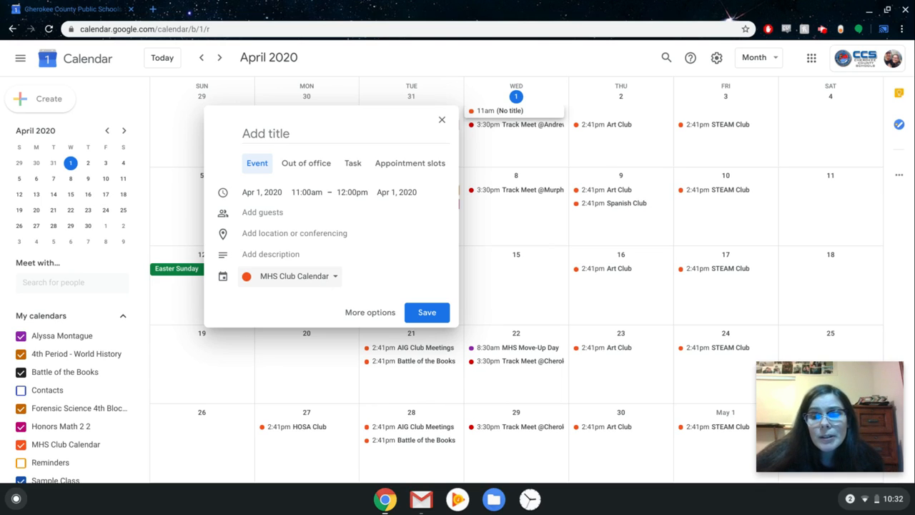
click(319, 284)
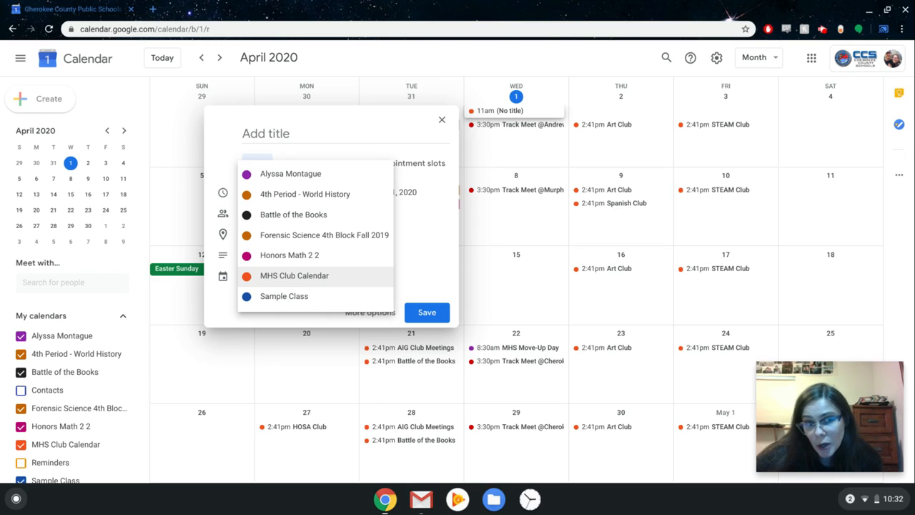
click(286, 175)
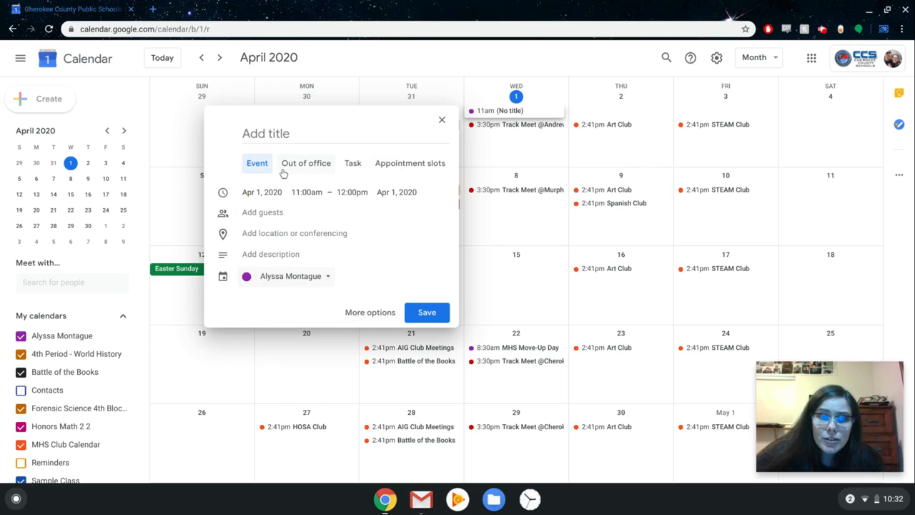
Open the new event's full editing options and title it Test Meeting
click(367, 311)
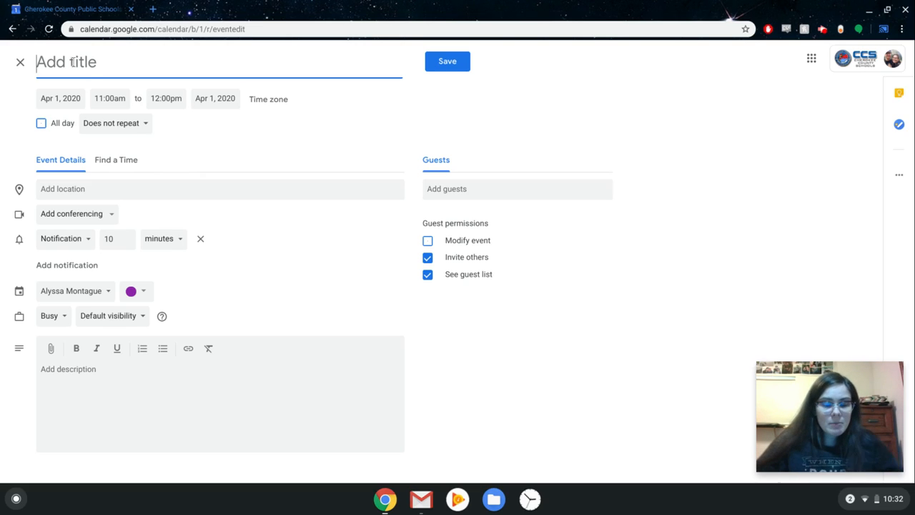
text(Tst)
key(BackSpace)
key(BackSpace)
text(e)
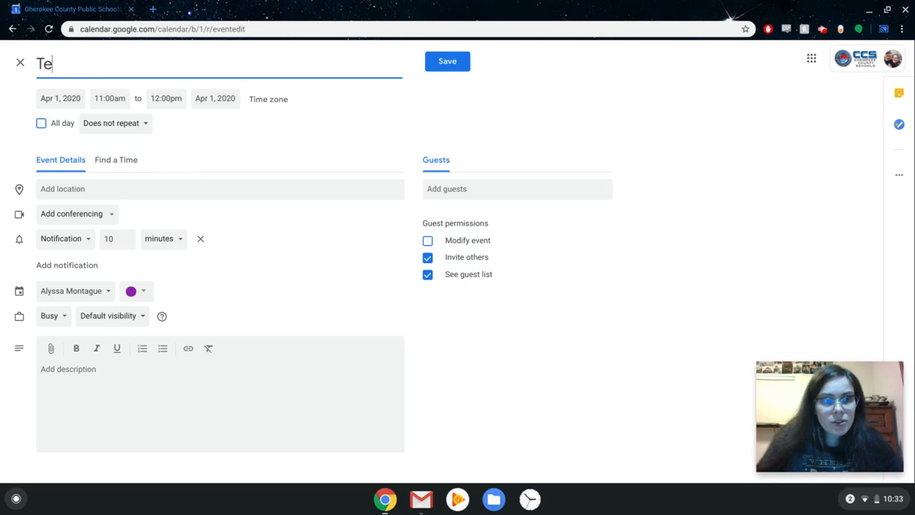
text(st Meeting)
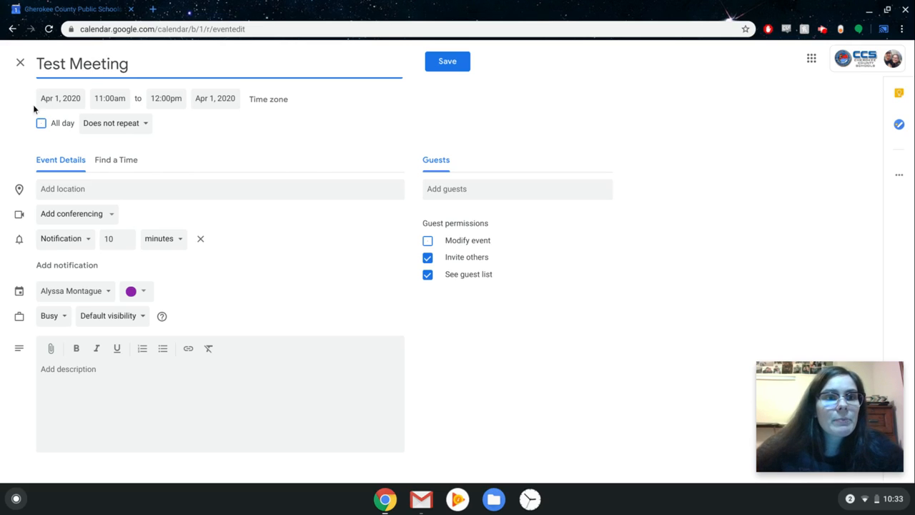
Check the start and end time choices and set the Test Meeting's start time to 11:05am
click(112, 96)
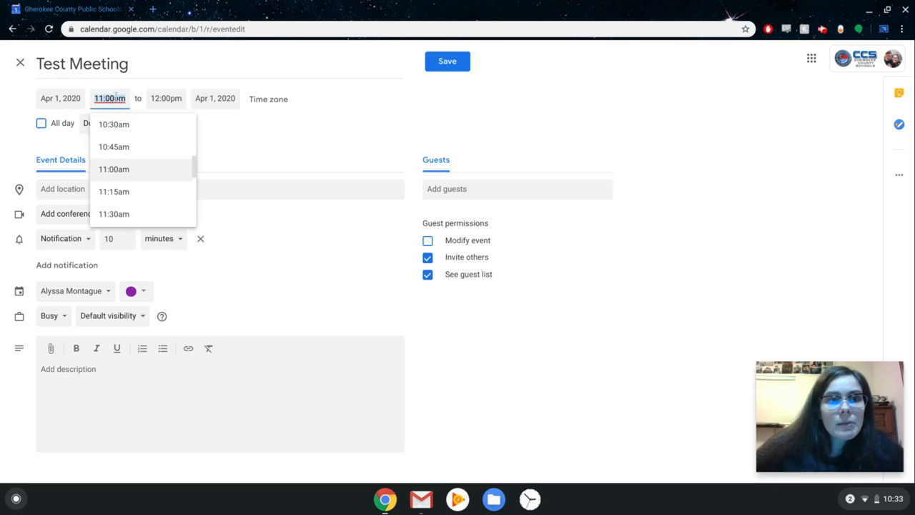
click(159, 97)
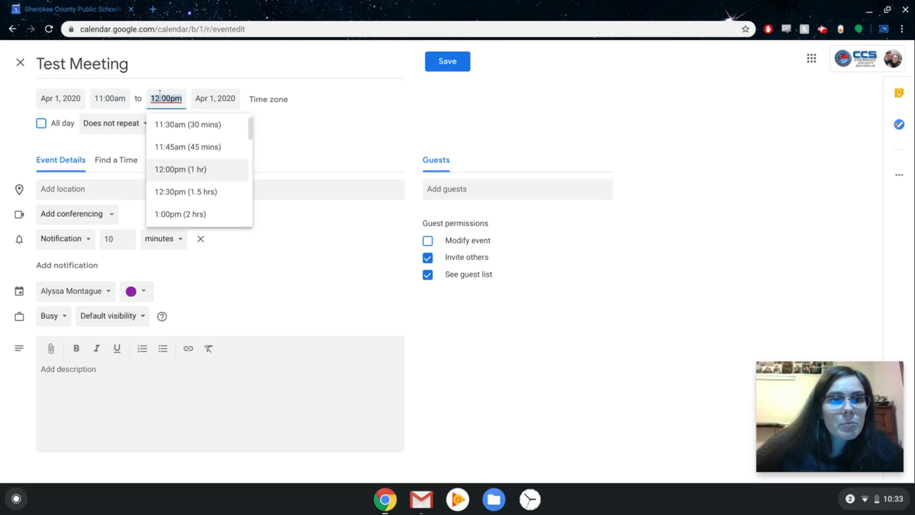
click(121, 102)
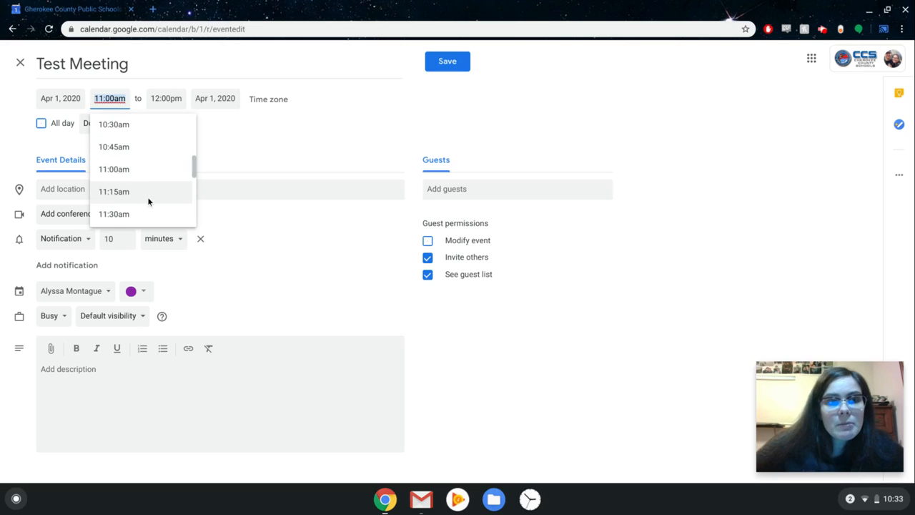
click(114, 98)
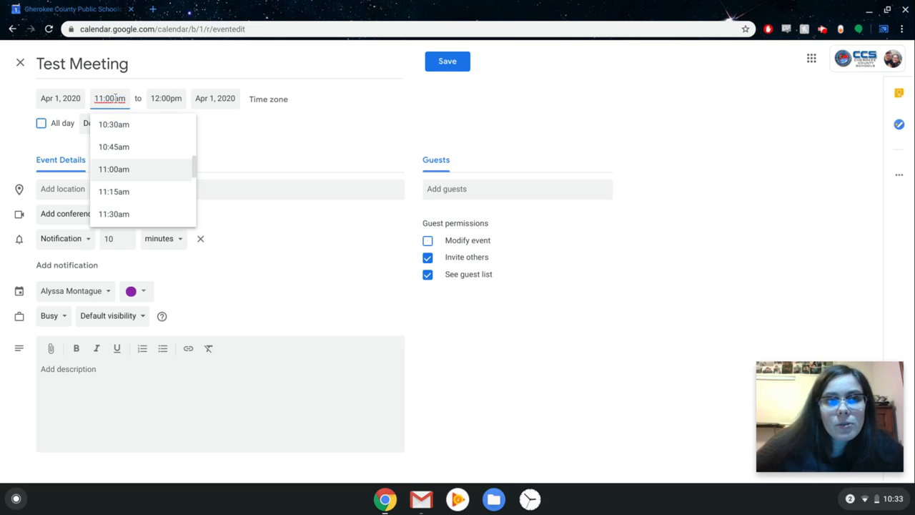
key(BackSpace)
key(BackSpace)
text(05)
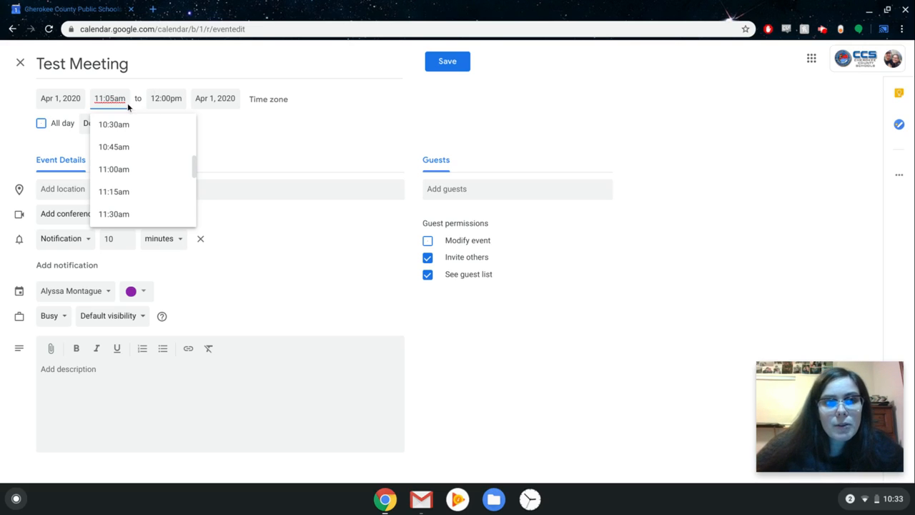
Set the Test Meeting's end time to 12:00pm
click(163, 100)
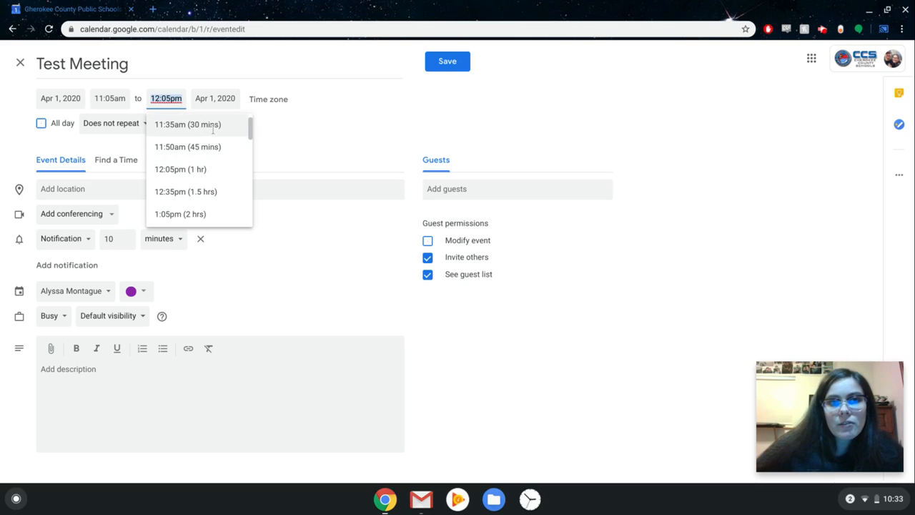
scroll(215, 140, up, 2)
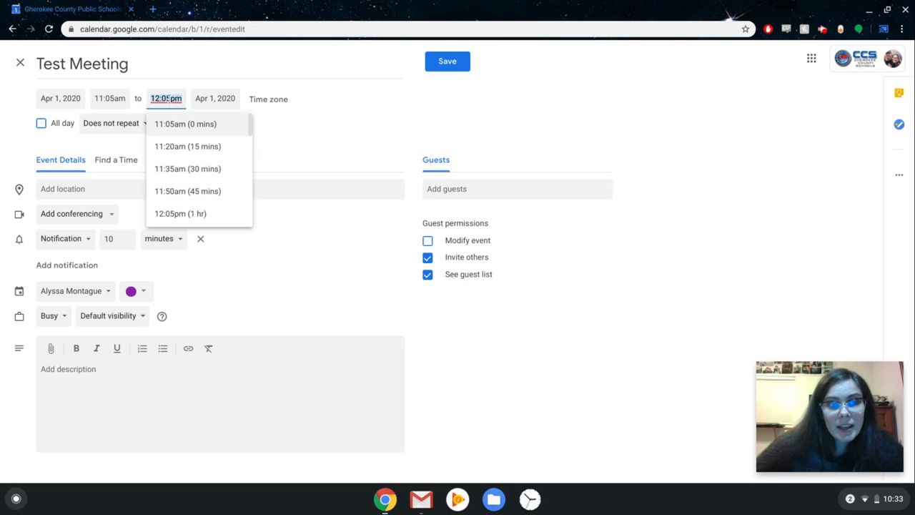
click(166, 99)
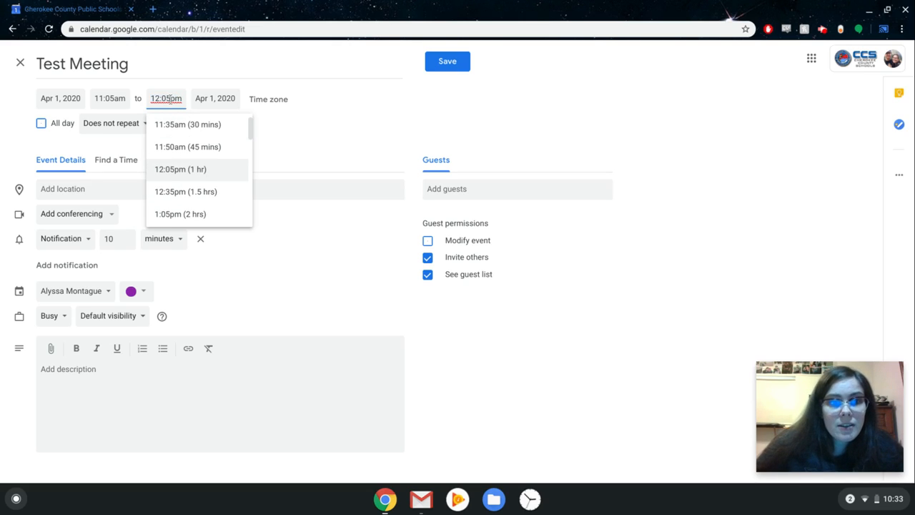
key(BackSpace)
text(0)
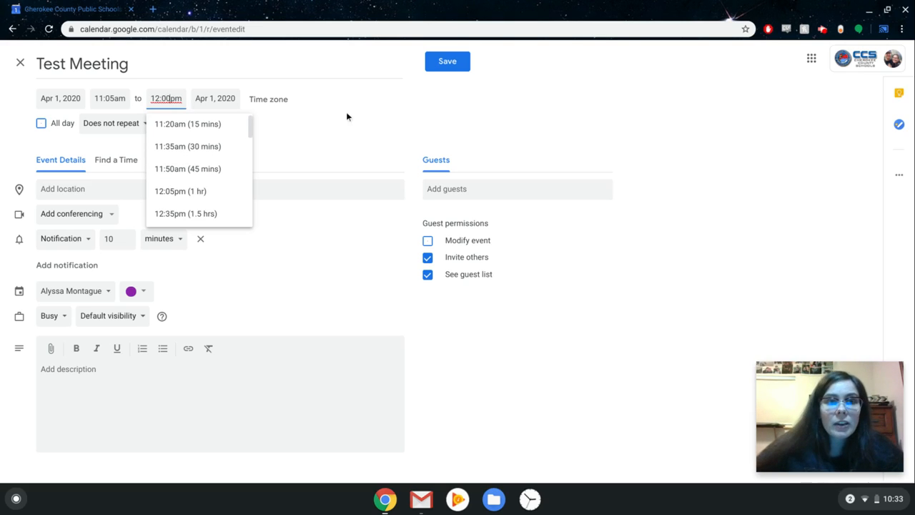
click(377, 126)
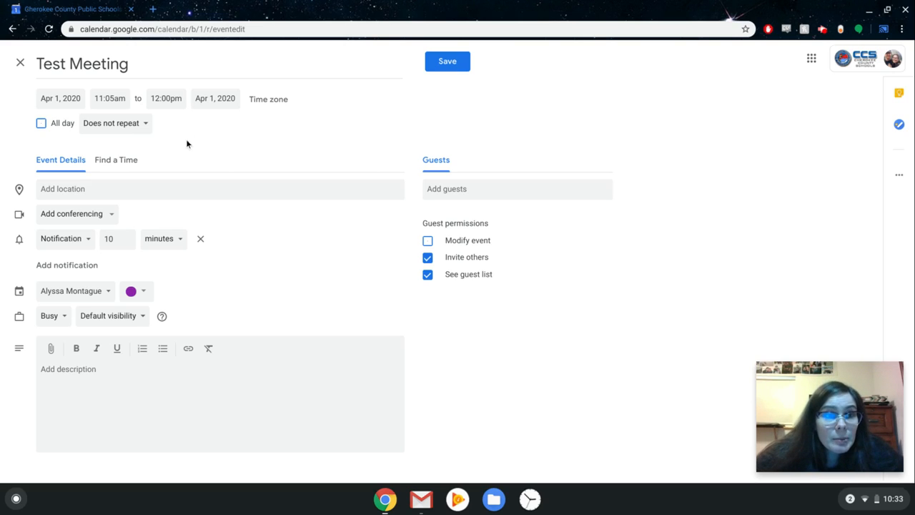
Try making the Test Meeting an all-day event, look at its repeat choices, and restore the timed event
click(42, 125)
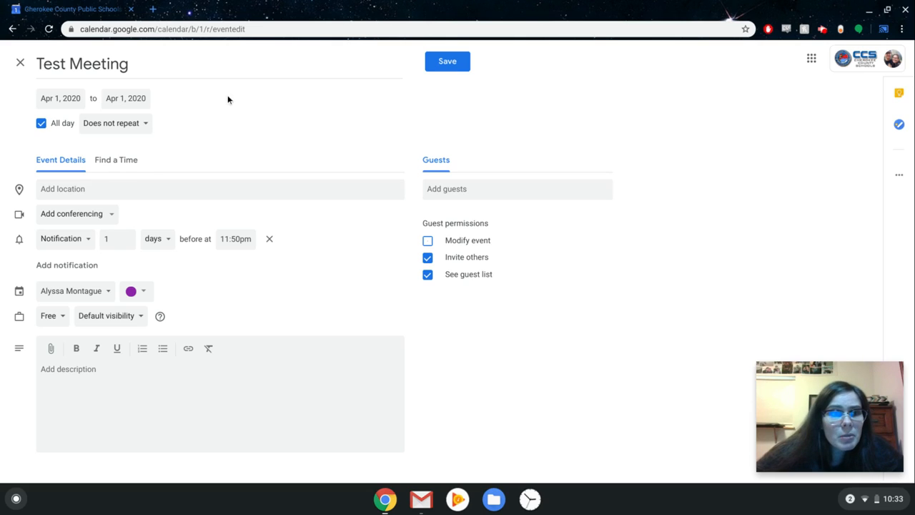
click(143, 132)
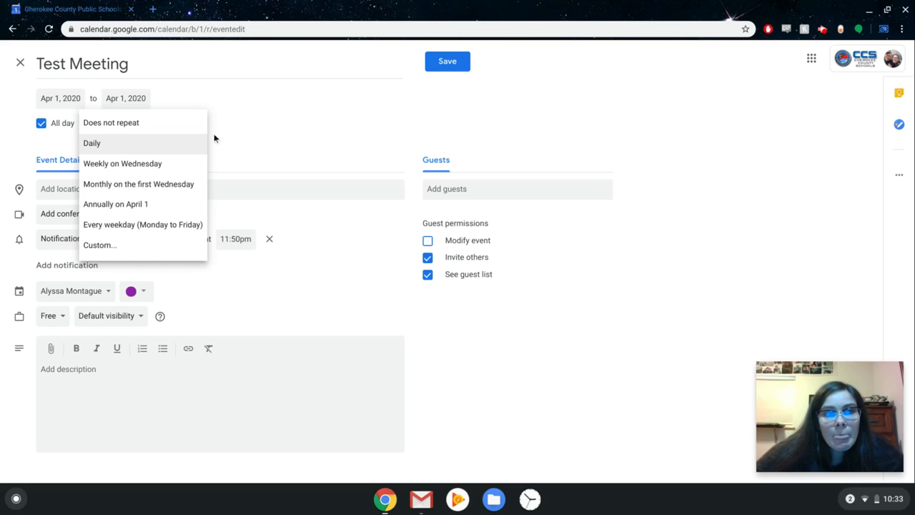
click(40, 126)
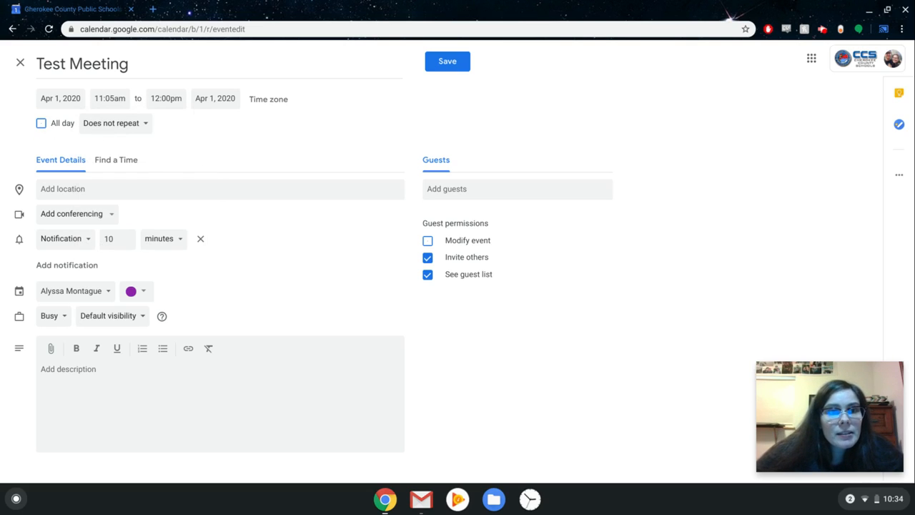
Check the Test Meeting's repeat choices and set its location to Library - Room 508
click(142, 127)
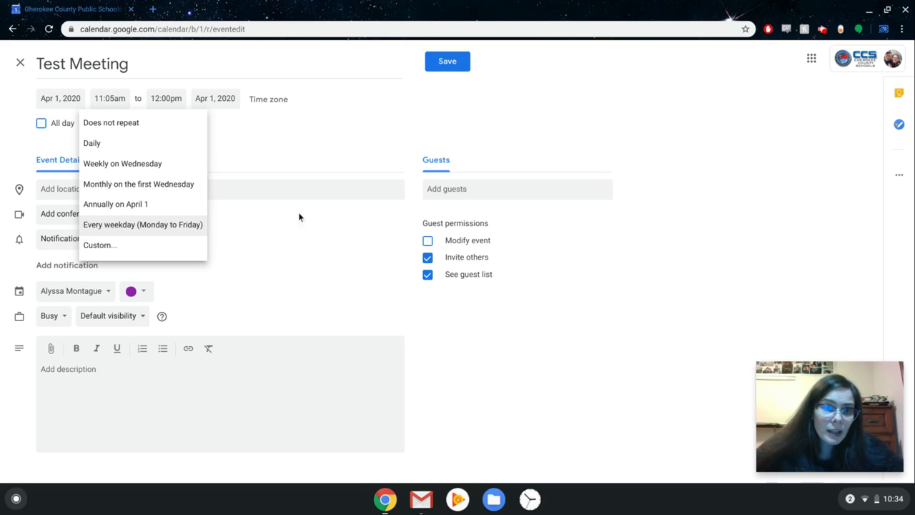
click(289, 146)
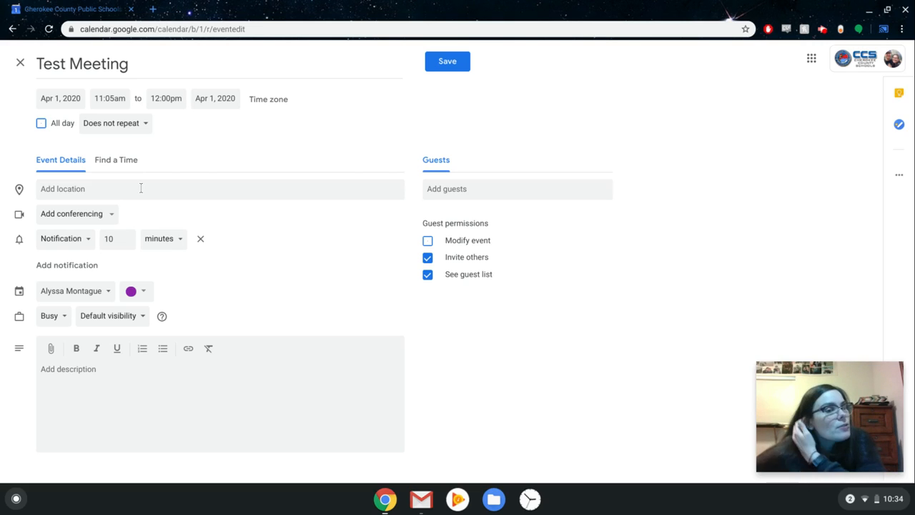
click(88, 190)
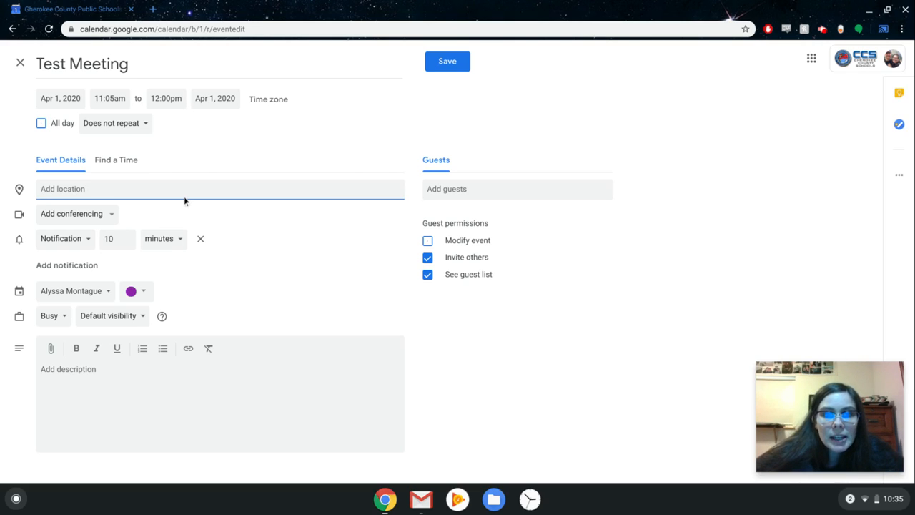
text(L)
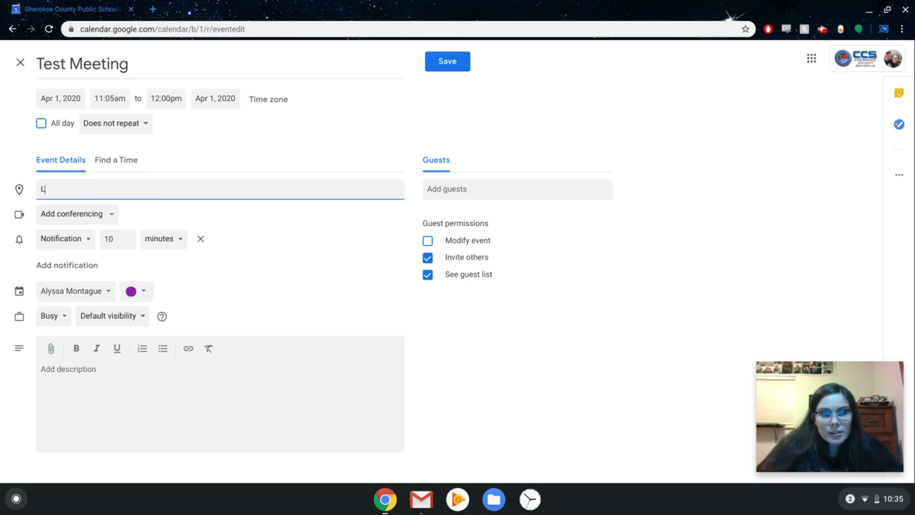
text(ibrary)
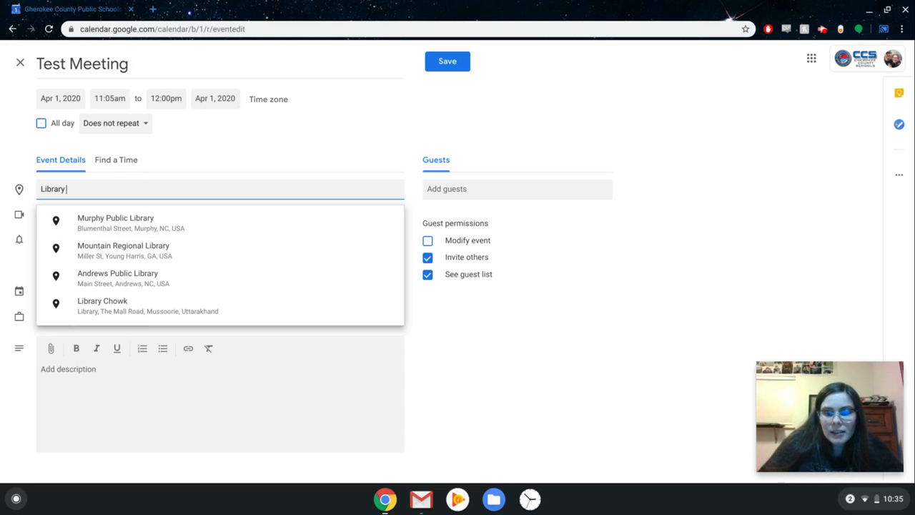
text(- Room )
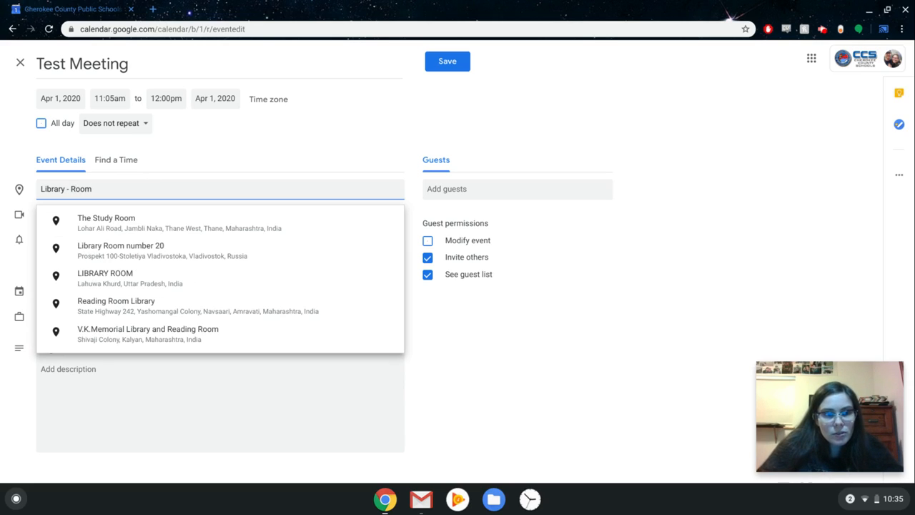
text(508)
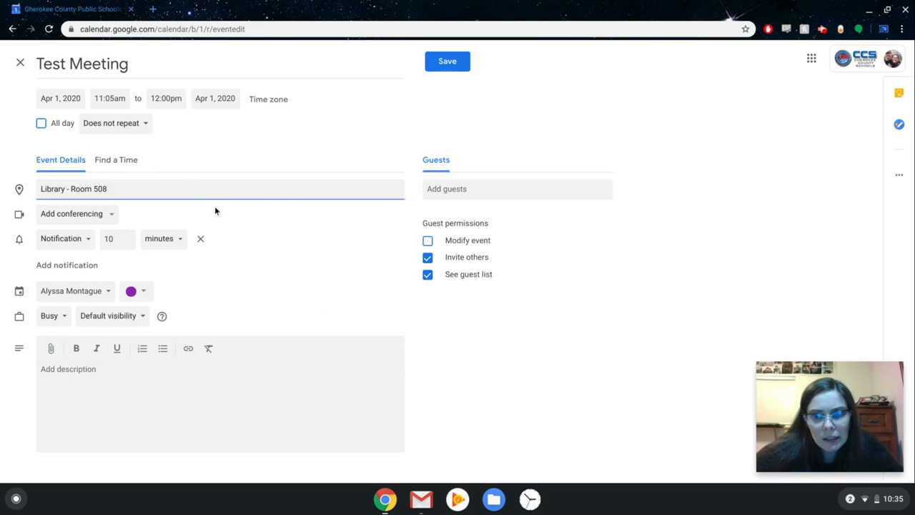
click(304, 222)
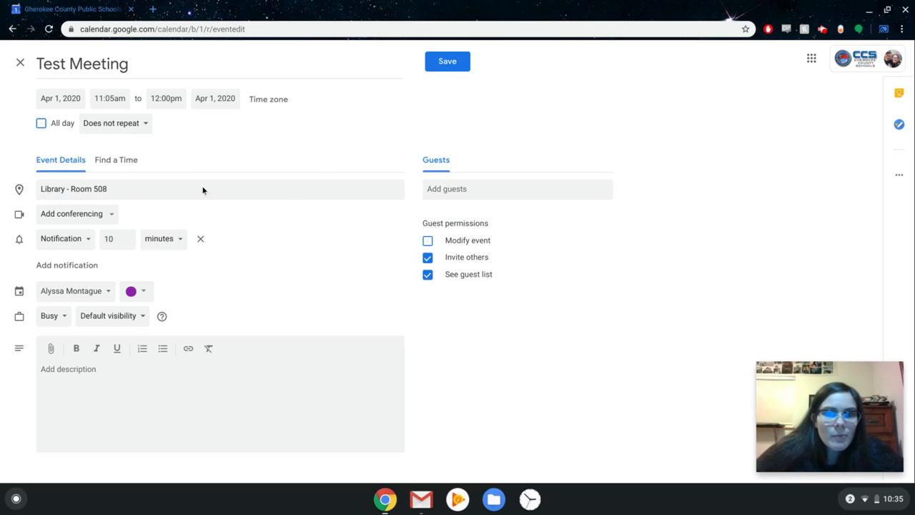
Add Hangouts Meet conferencing to the Test Meeting
click(98, 215)
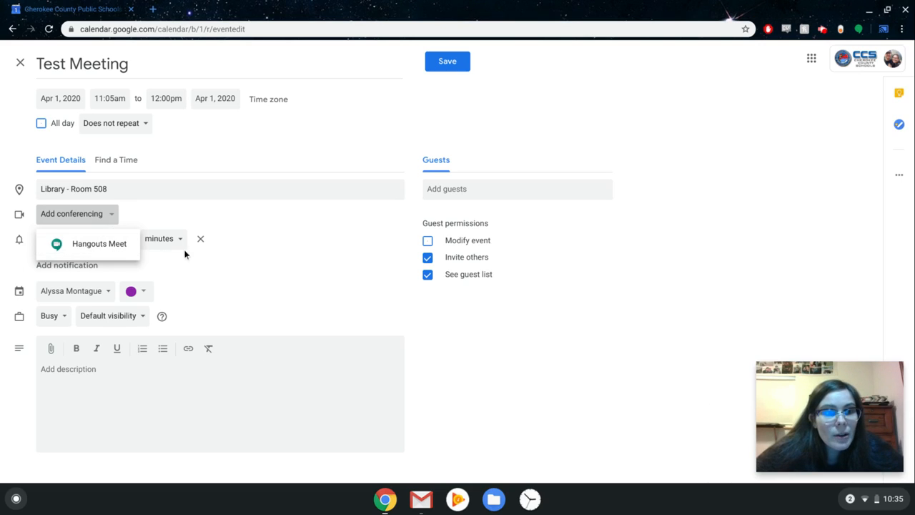
click(80, 246)
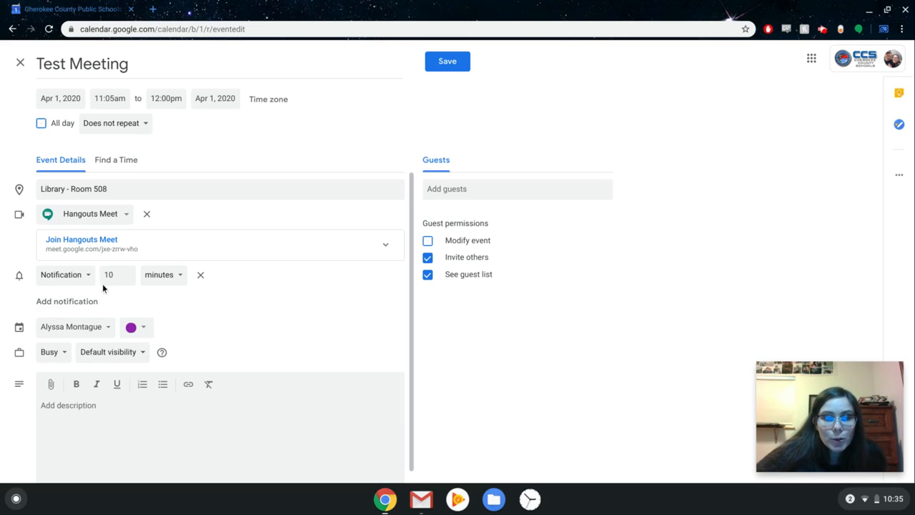
Add two extra notifications to the Test Meeting, and remove all of its notifications
click(64, 304)
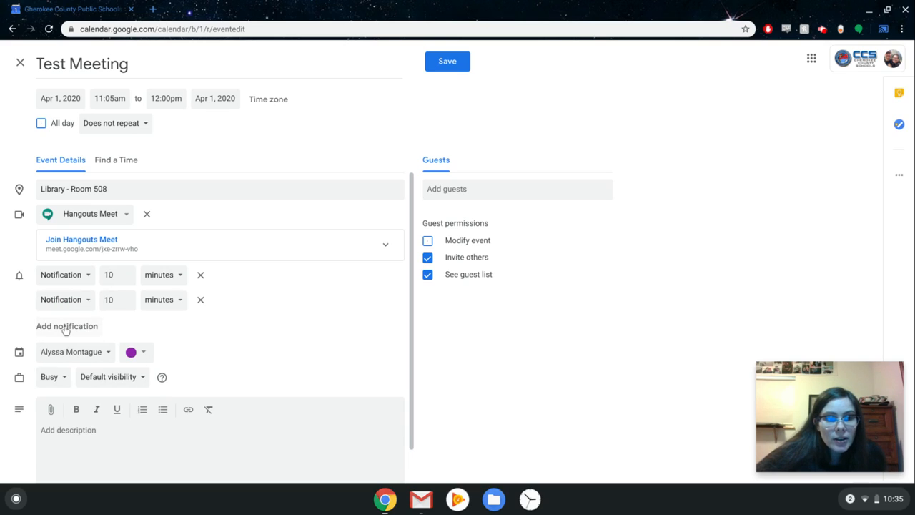
click(66, 328)
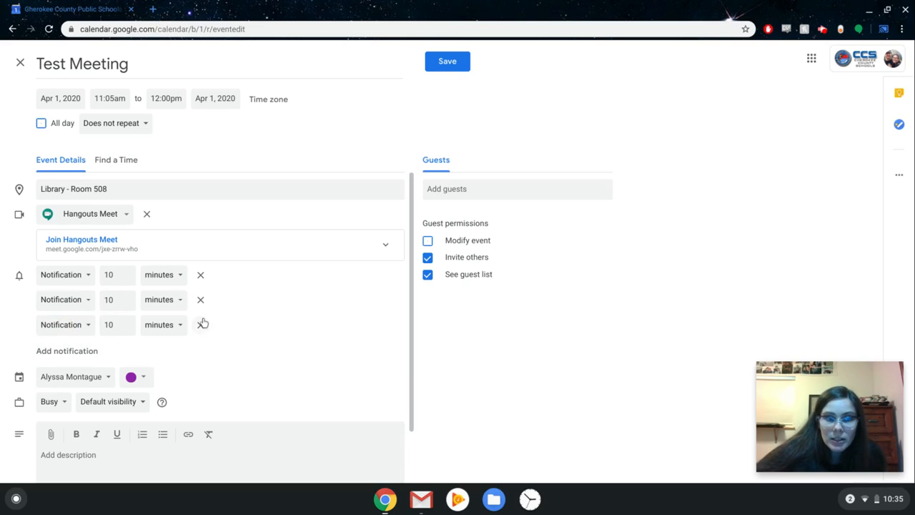
click(202, 279)
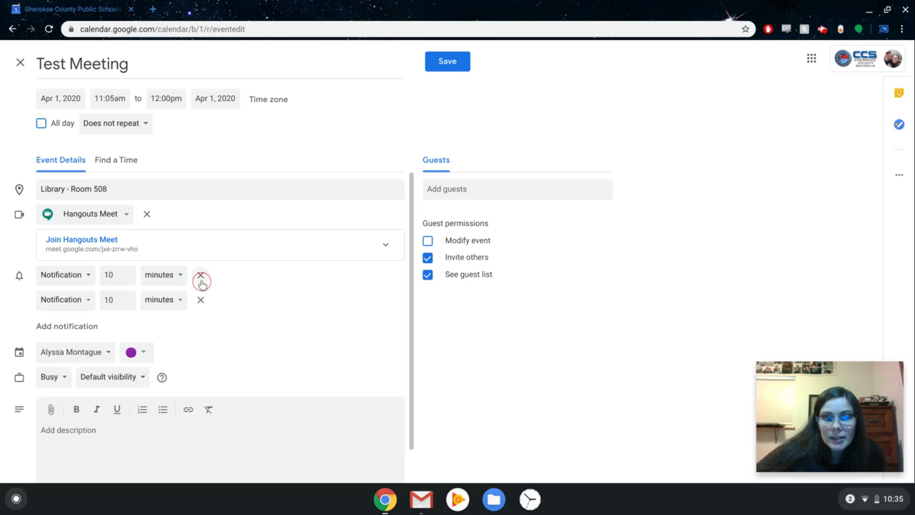
click(201, 279)
click(201, 276)
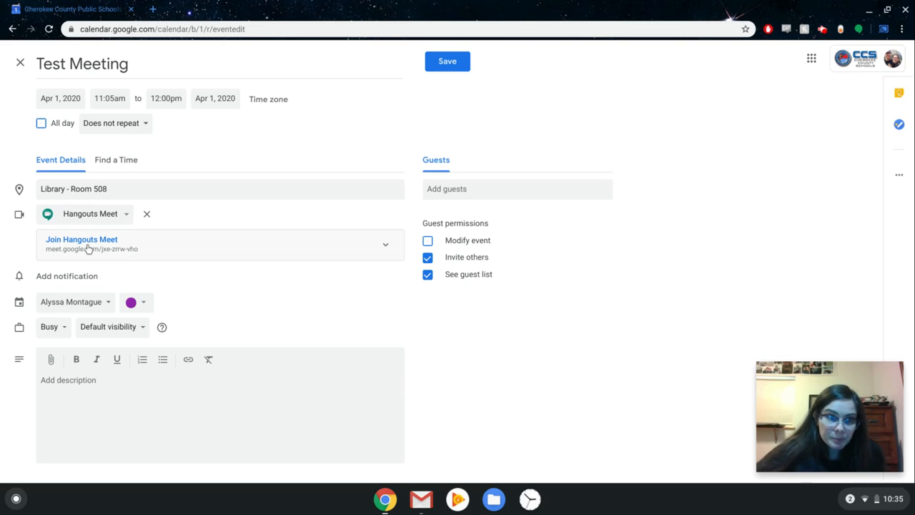
Examine the event's calendar, color, availability and visibility choices, keeping Busy and Default visibility
click(102, 303)
click(102, 302)
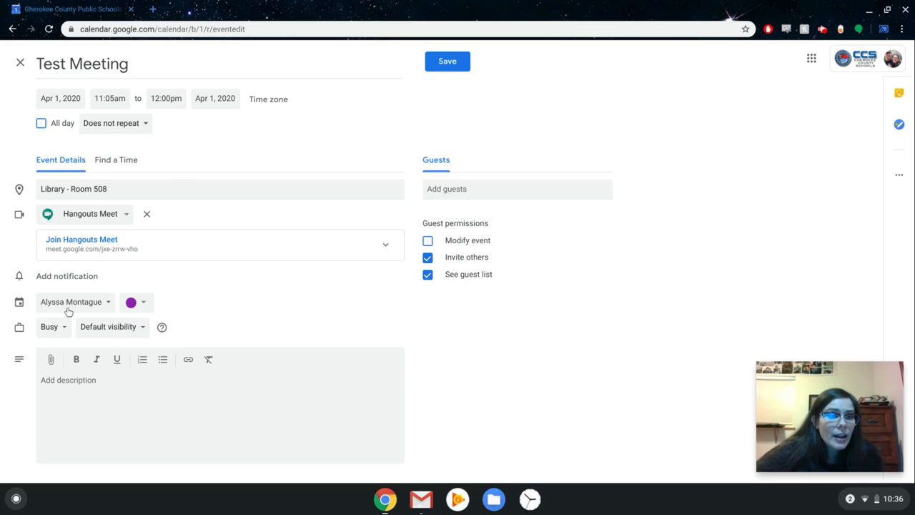
click(139, 305)
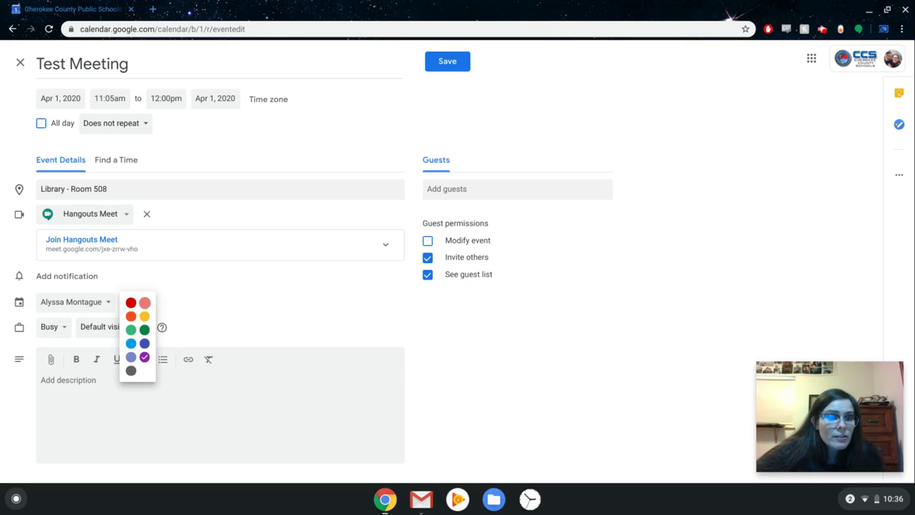
click(298, 332)
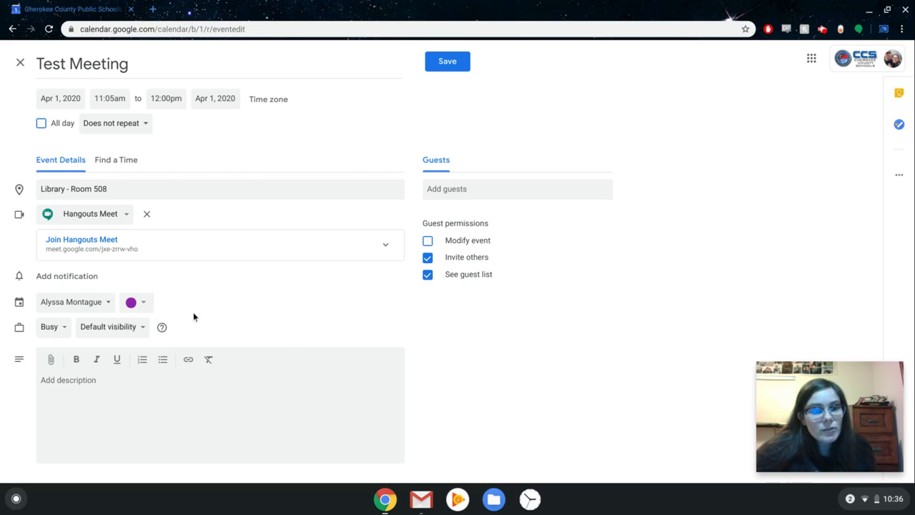
click(63, 333)
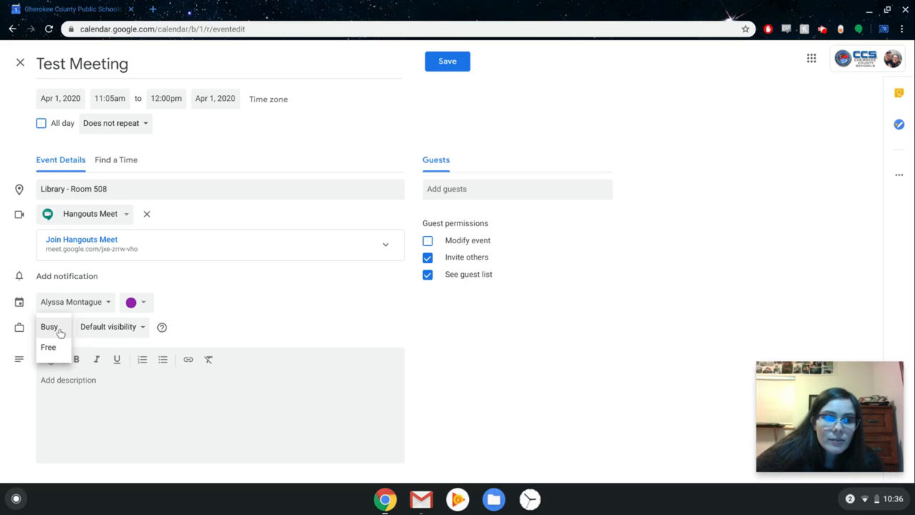
click(62, 334)
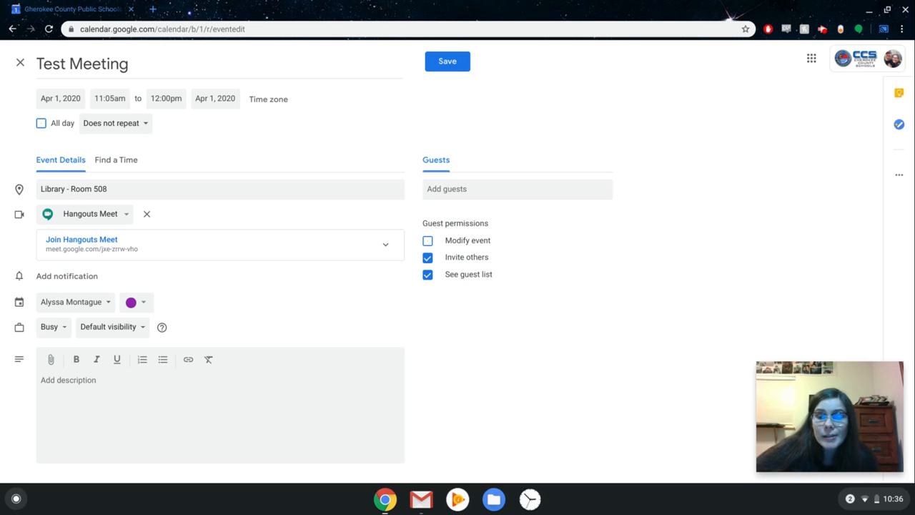
click(113, 333)
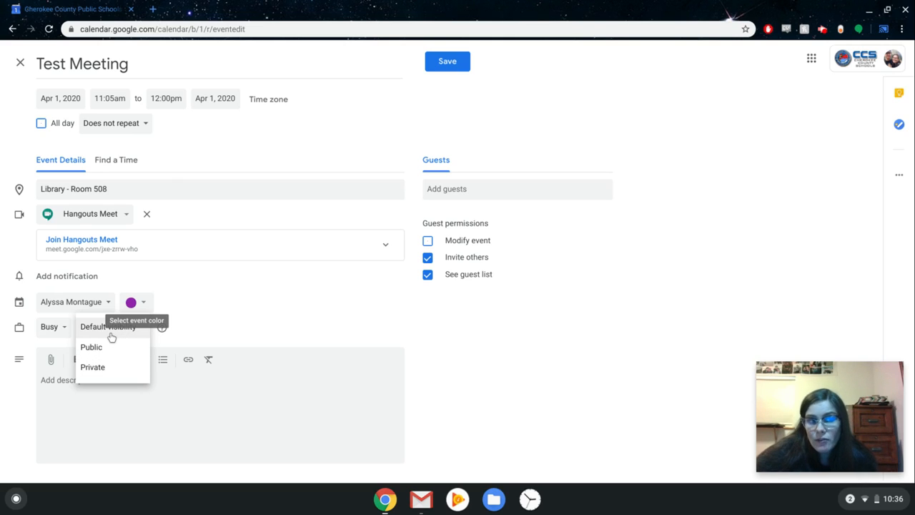
click(207, 315)
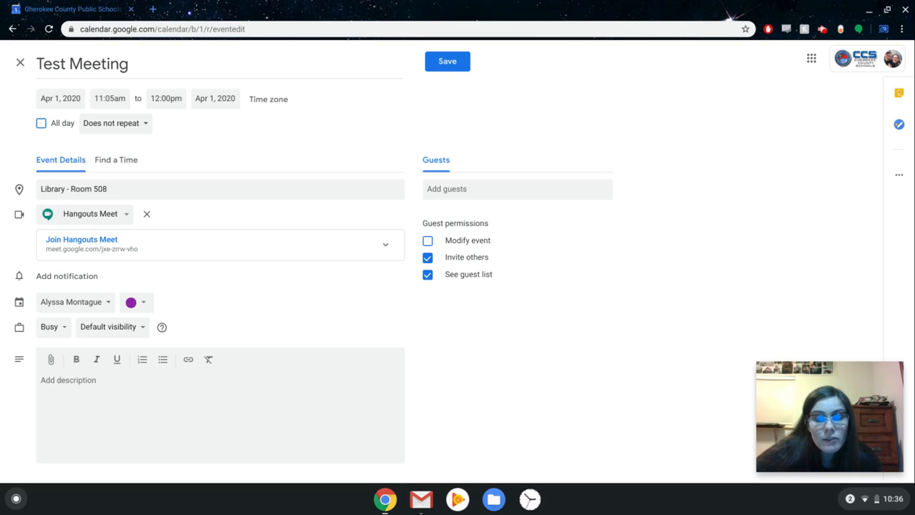
Browse the description's attachment sources from Recent through My Drive, Shared drives, Shared with me and Upload, and leave without attaching a file
click(71, 402)
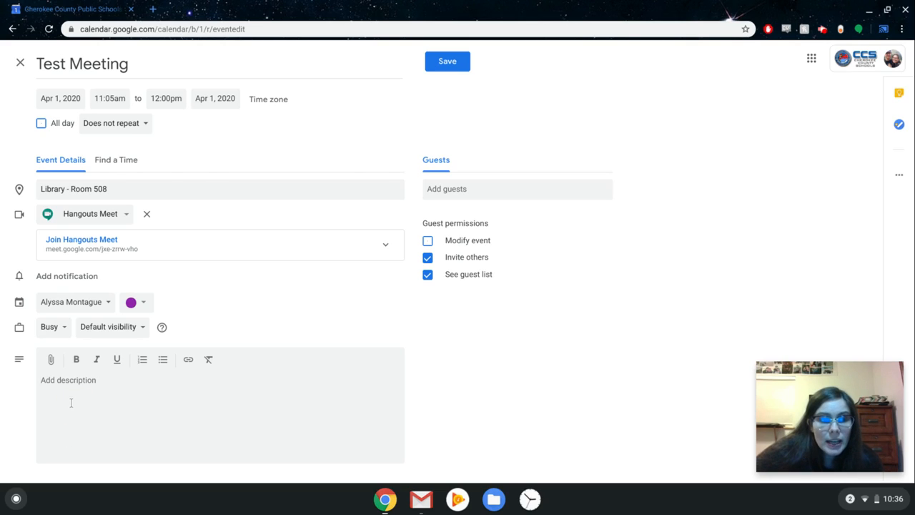
click(51, 359)
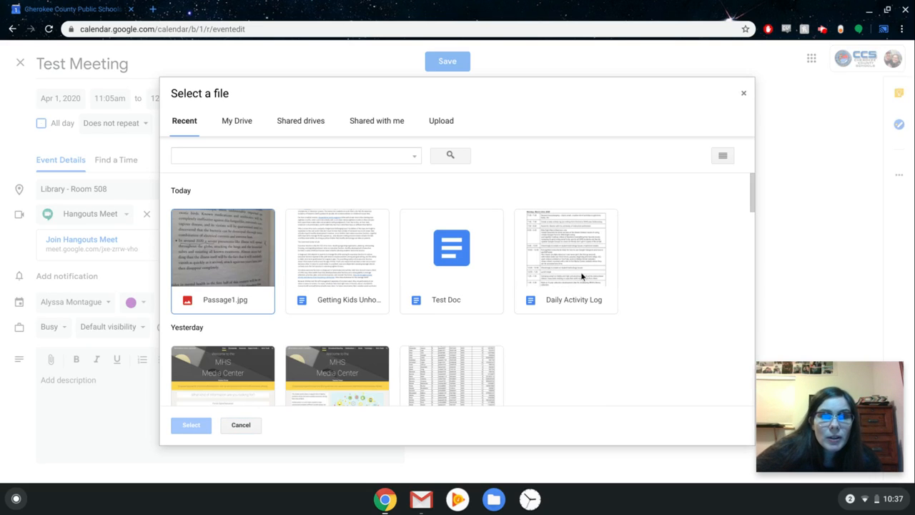
scroll(428, 318, down, 3)
scroll(428, 316, down, 3)
scroll(427, 316, up, 6)
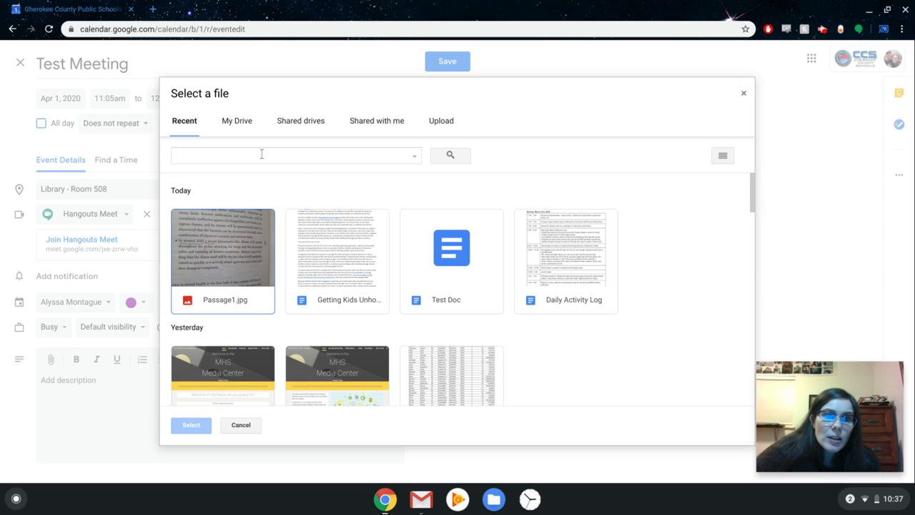
click(231, 129)
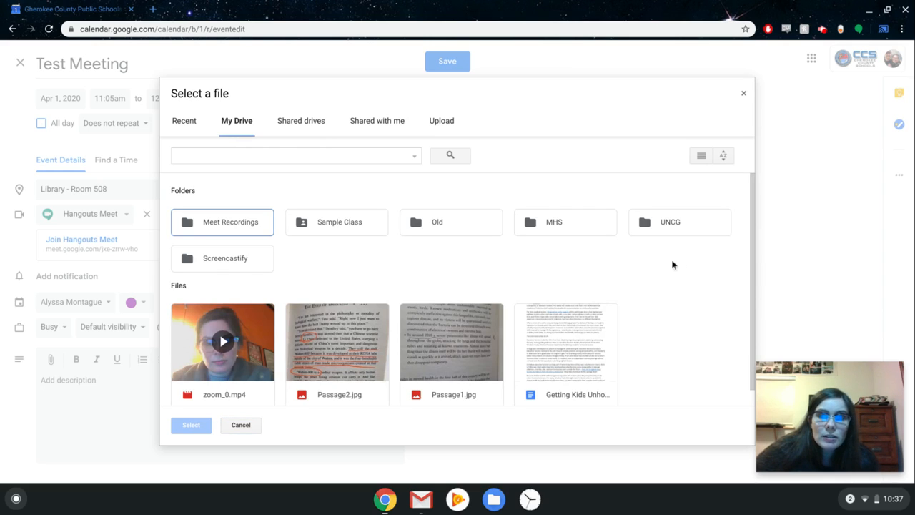
click(309, 124)
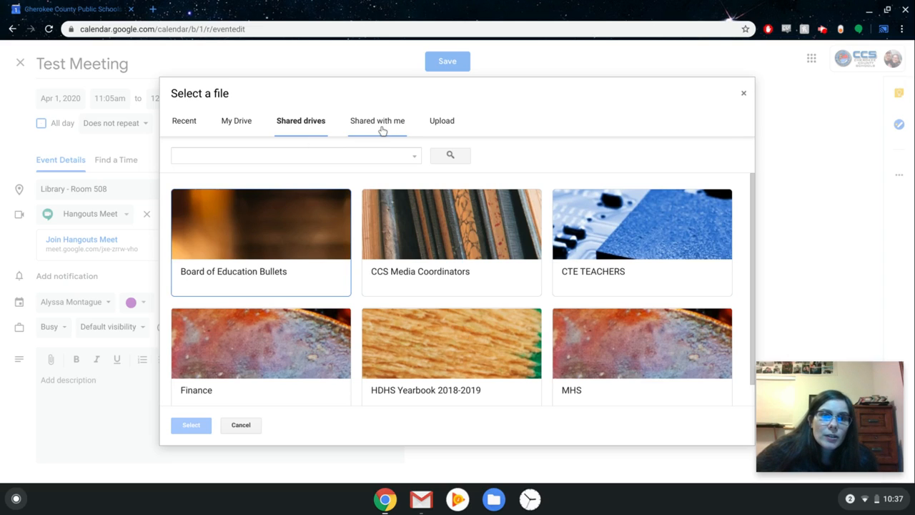
click(379, 128)
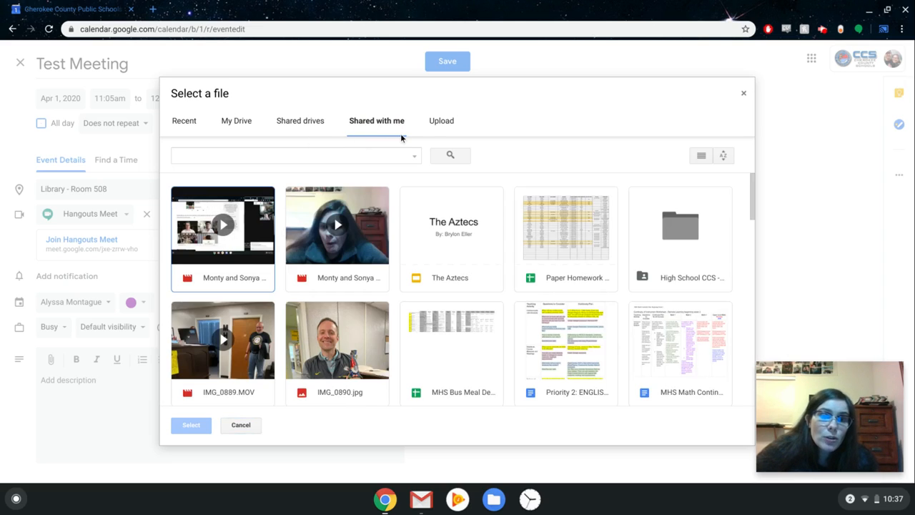
click(443, 122)
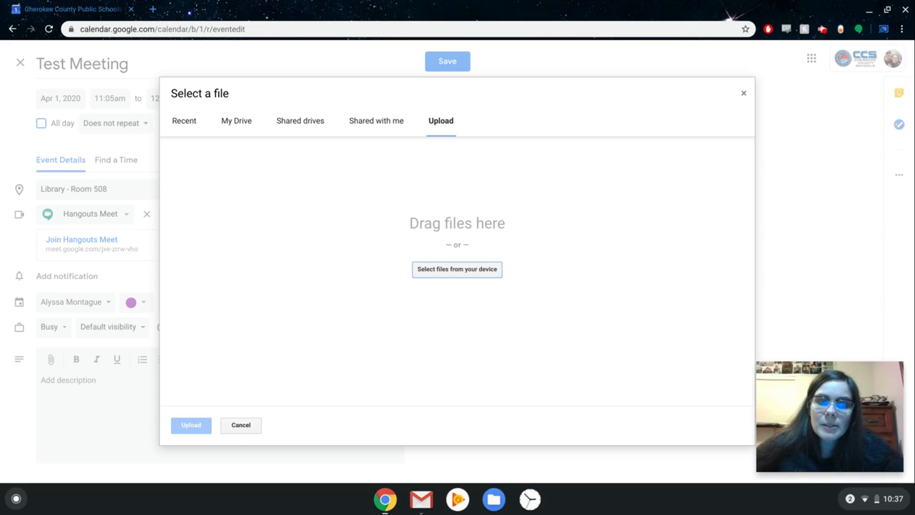
click(240, 428)
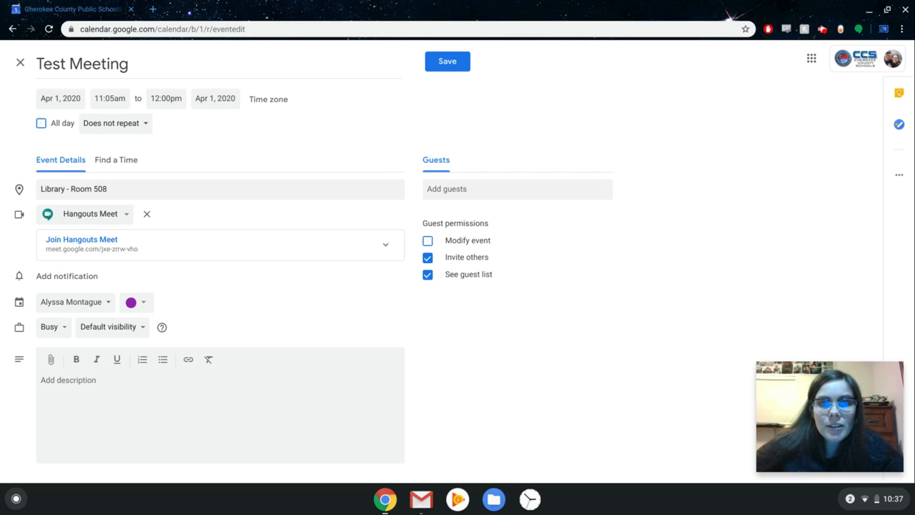
Add a colleague from the suggestions as a guest, mark them optional, and set them back to required
click(464, 188)
text(david)
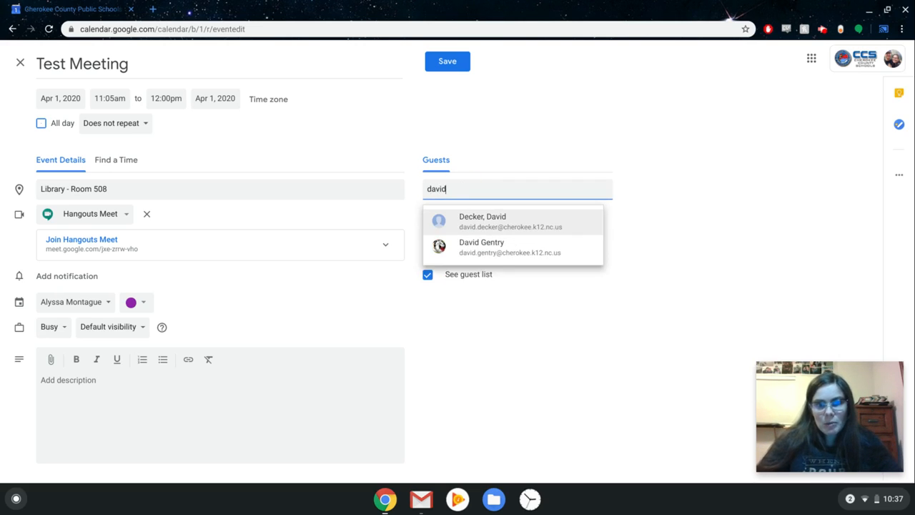
click(551, 227)
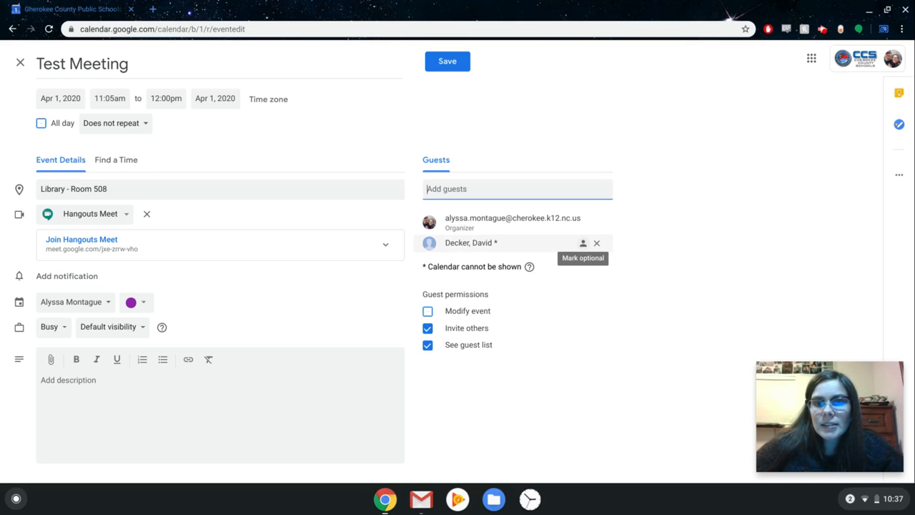
click(584, 245)
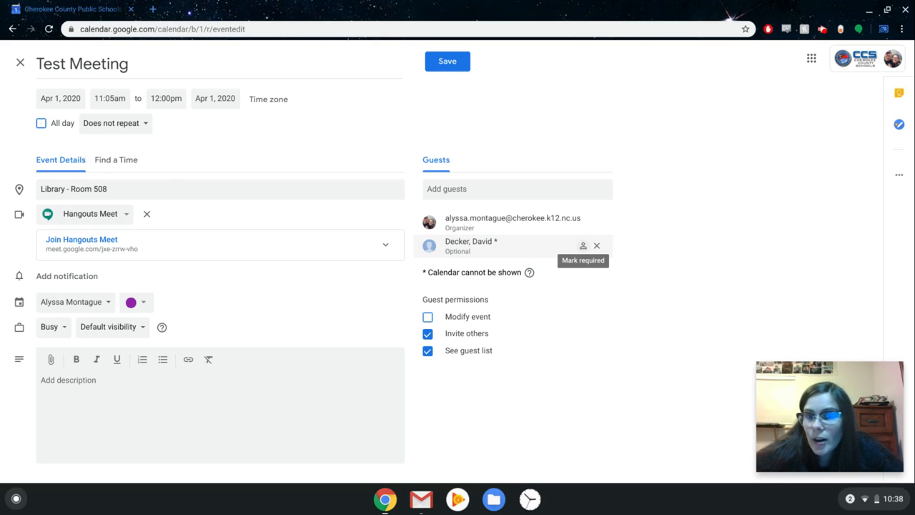
click(583, 245)
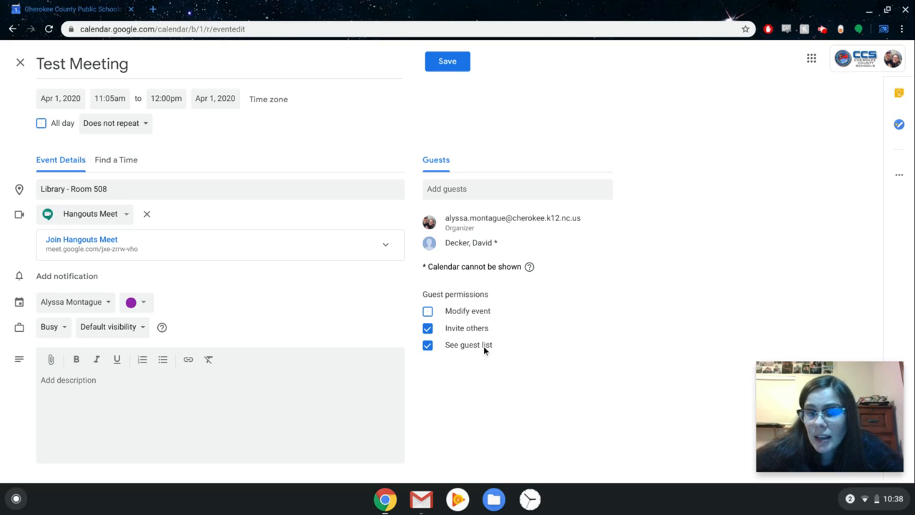
Try the Modify event guest permission, leave it off, and turn off Invite others and See guest list
click(428, 312)
click(427, 312)
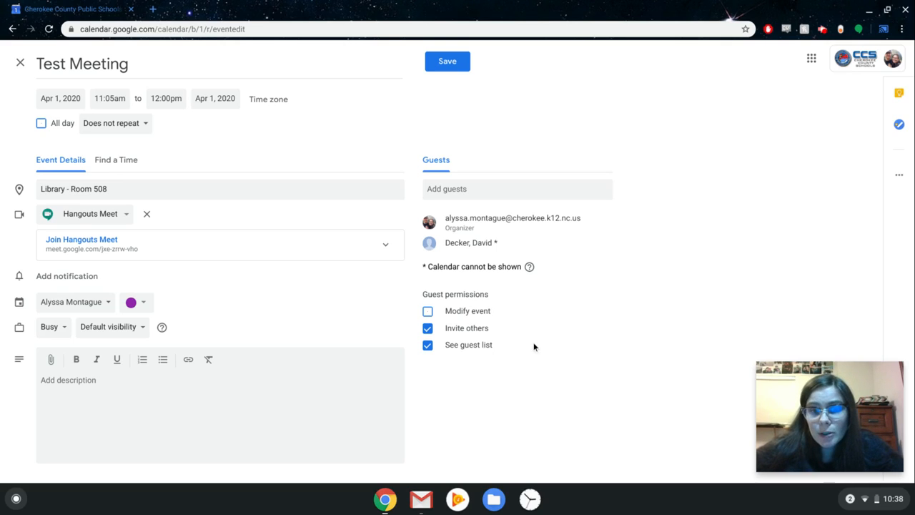
click(428, 330)
click(429, 345)
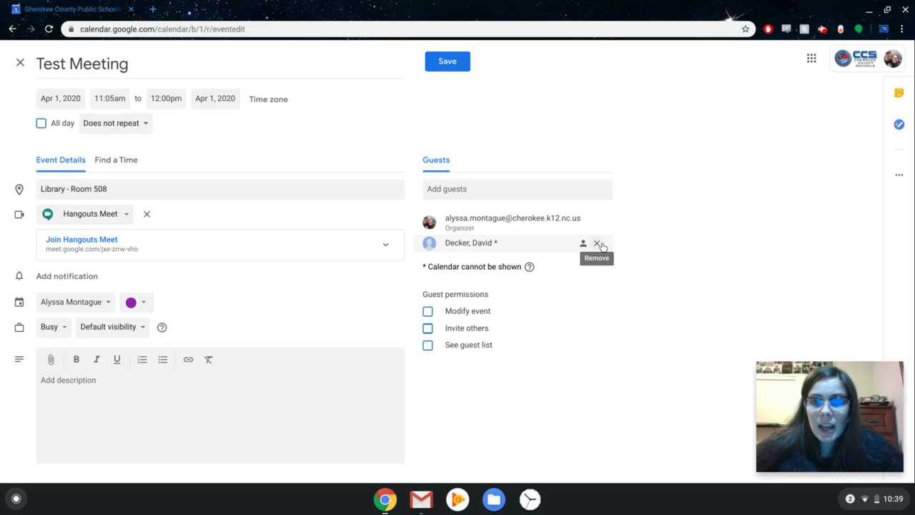
Remove the colleague from the Test Meeting guest list and add the same person back from the suggestions for "davi"
click(597, 243)
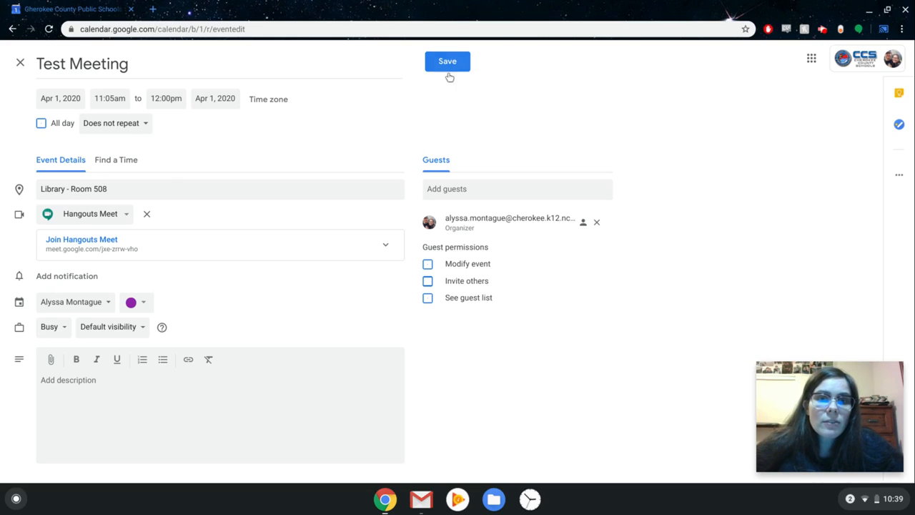
click(465, 189)
text(davi)
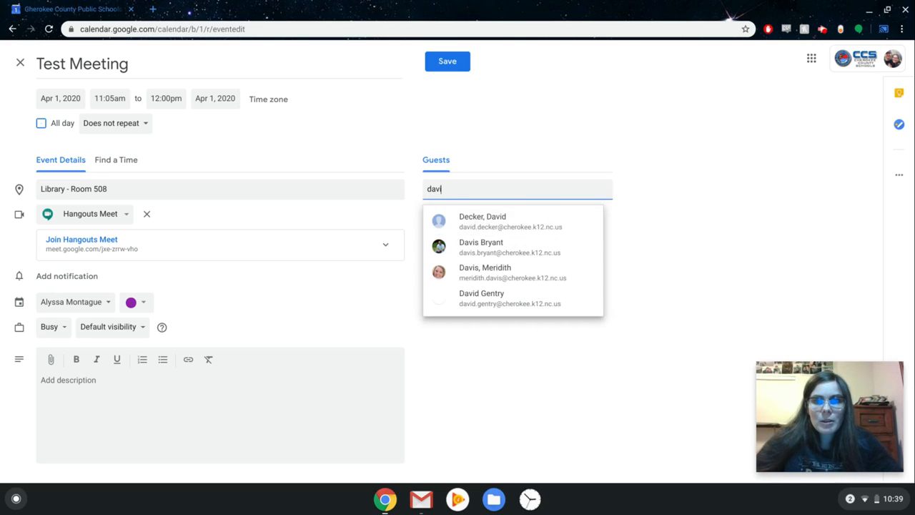
click(529, 222)
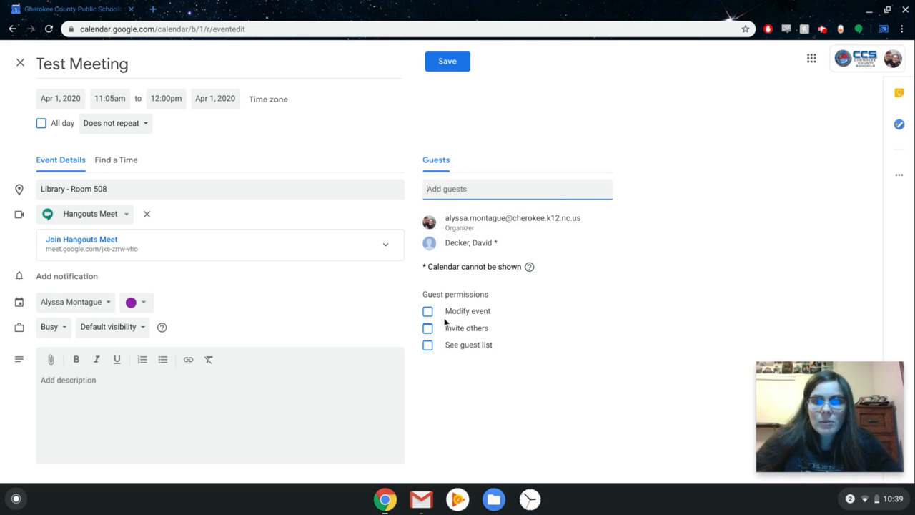
Allow guests to invite others and see the guest list, and save the Test Meeting without sending invitation emails
click(427, 329)
click(428, 345)
click(453, 61)
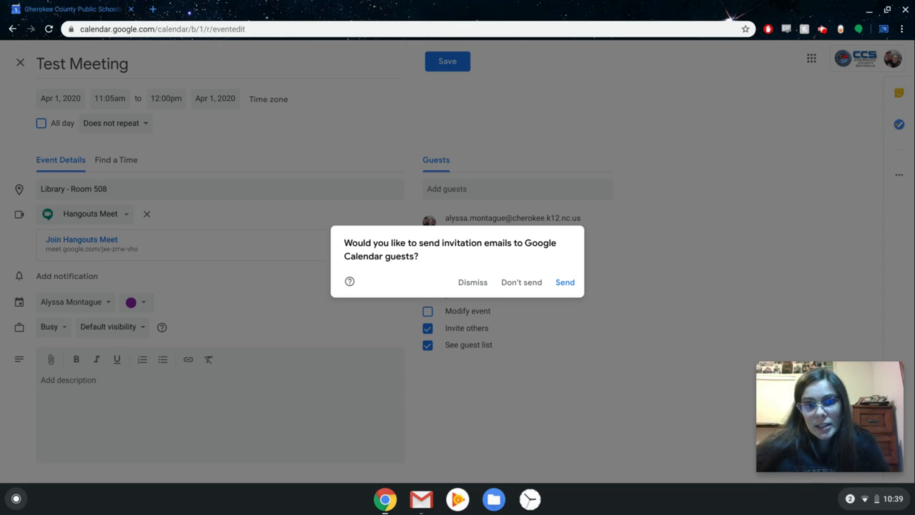
click(521, 290)
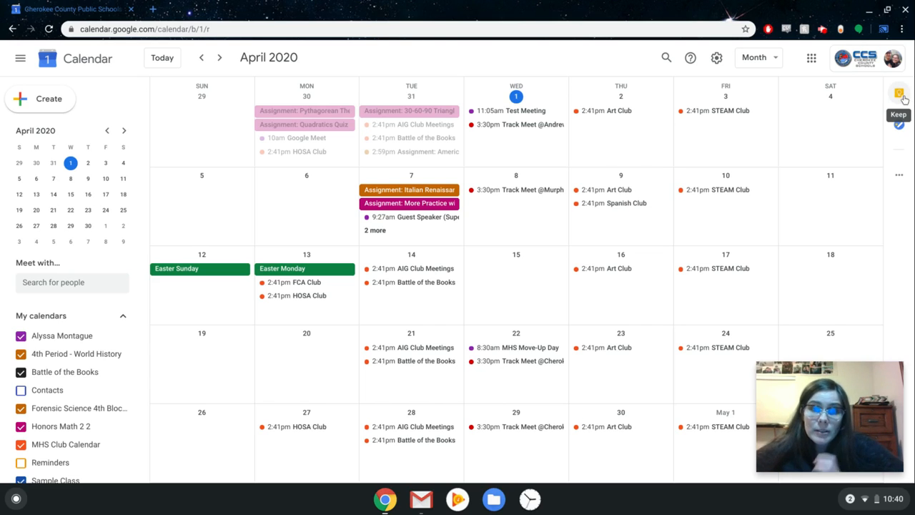
View the Get Add-ons option beside the calendar and dismiss it without choosing it
click(900, 176)
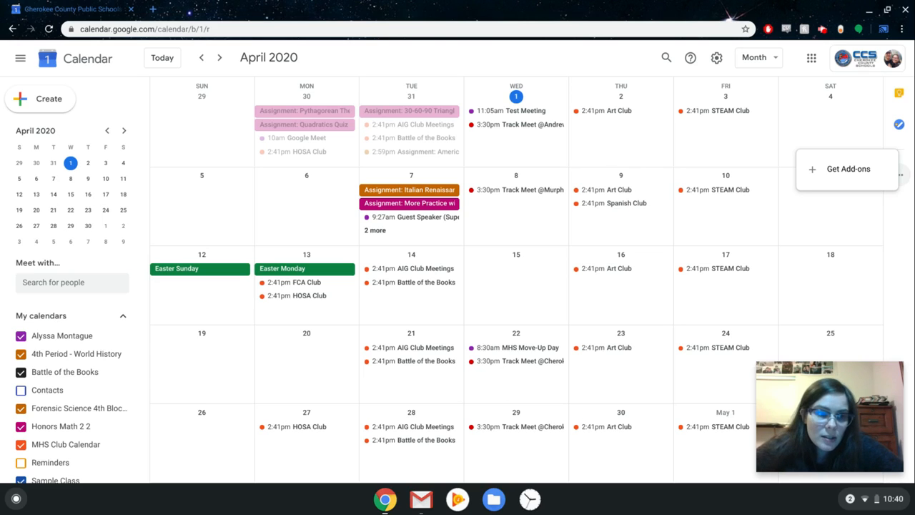
click(898, 201)
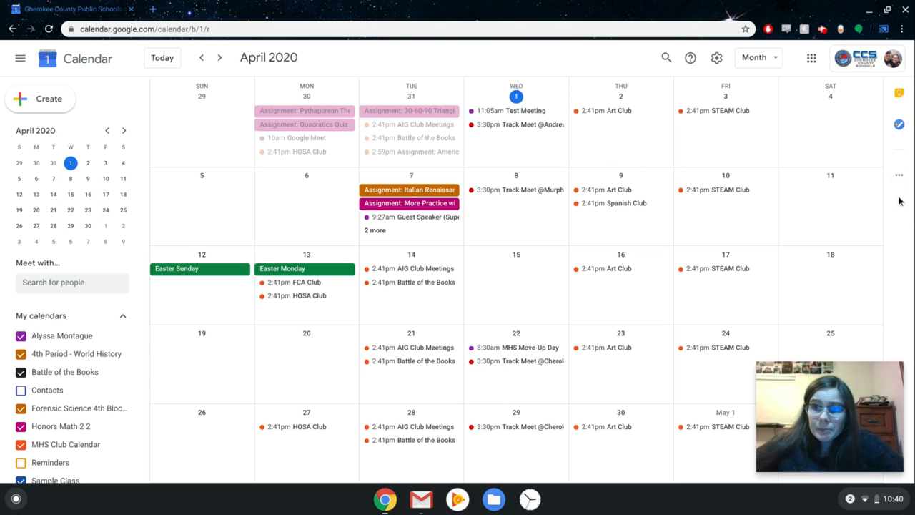